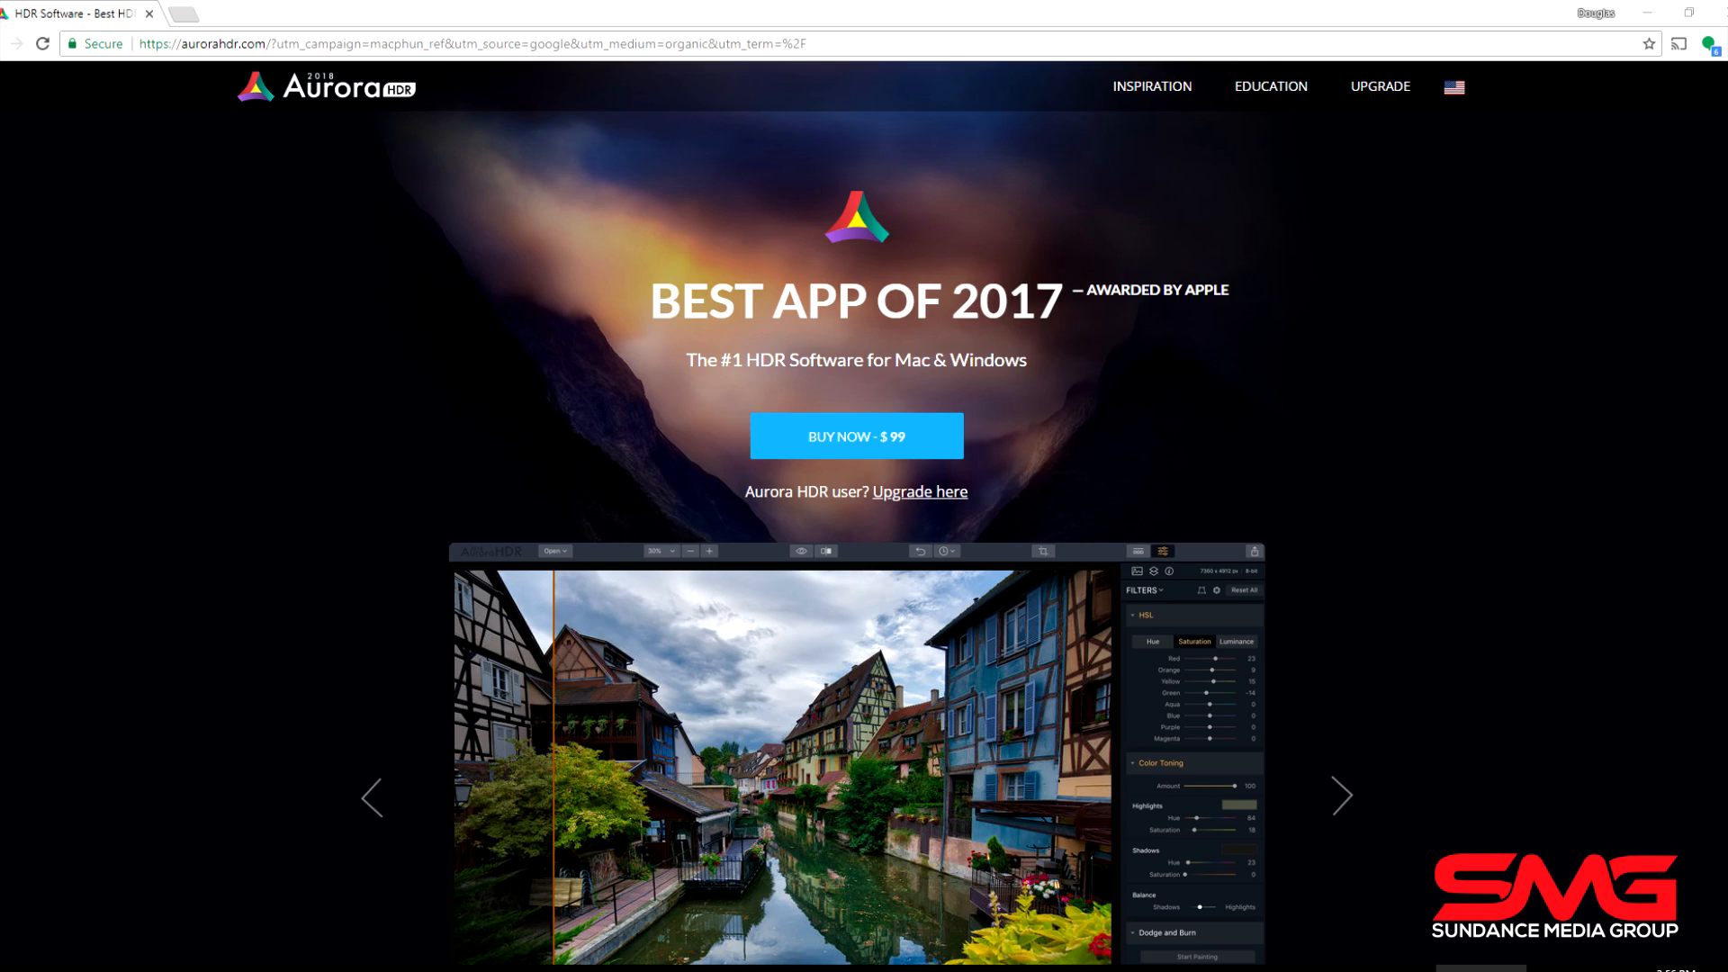
# Look through the Aurora HDR 2018 product page, covering its new functions, tone mapping, tools and features, interface and user reviews.
pyautogui.scroll(-10, 864, 513)
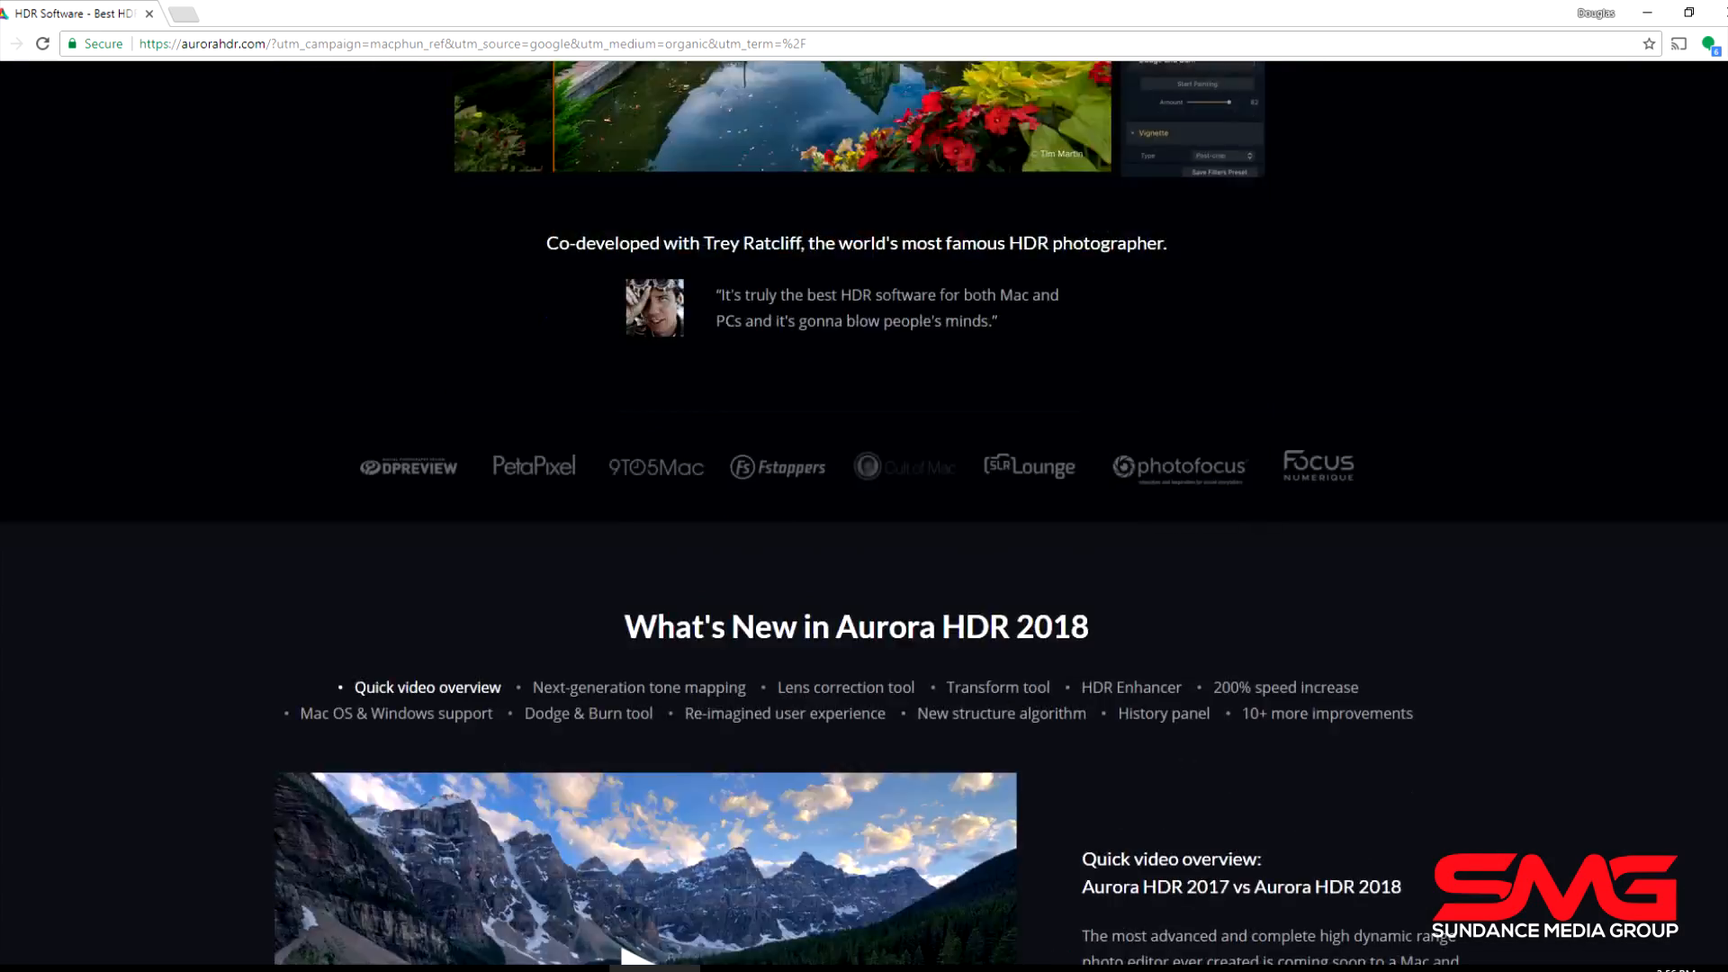
pyautogui.scroll(-15, 864, 513)
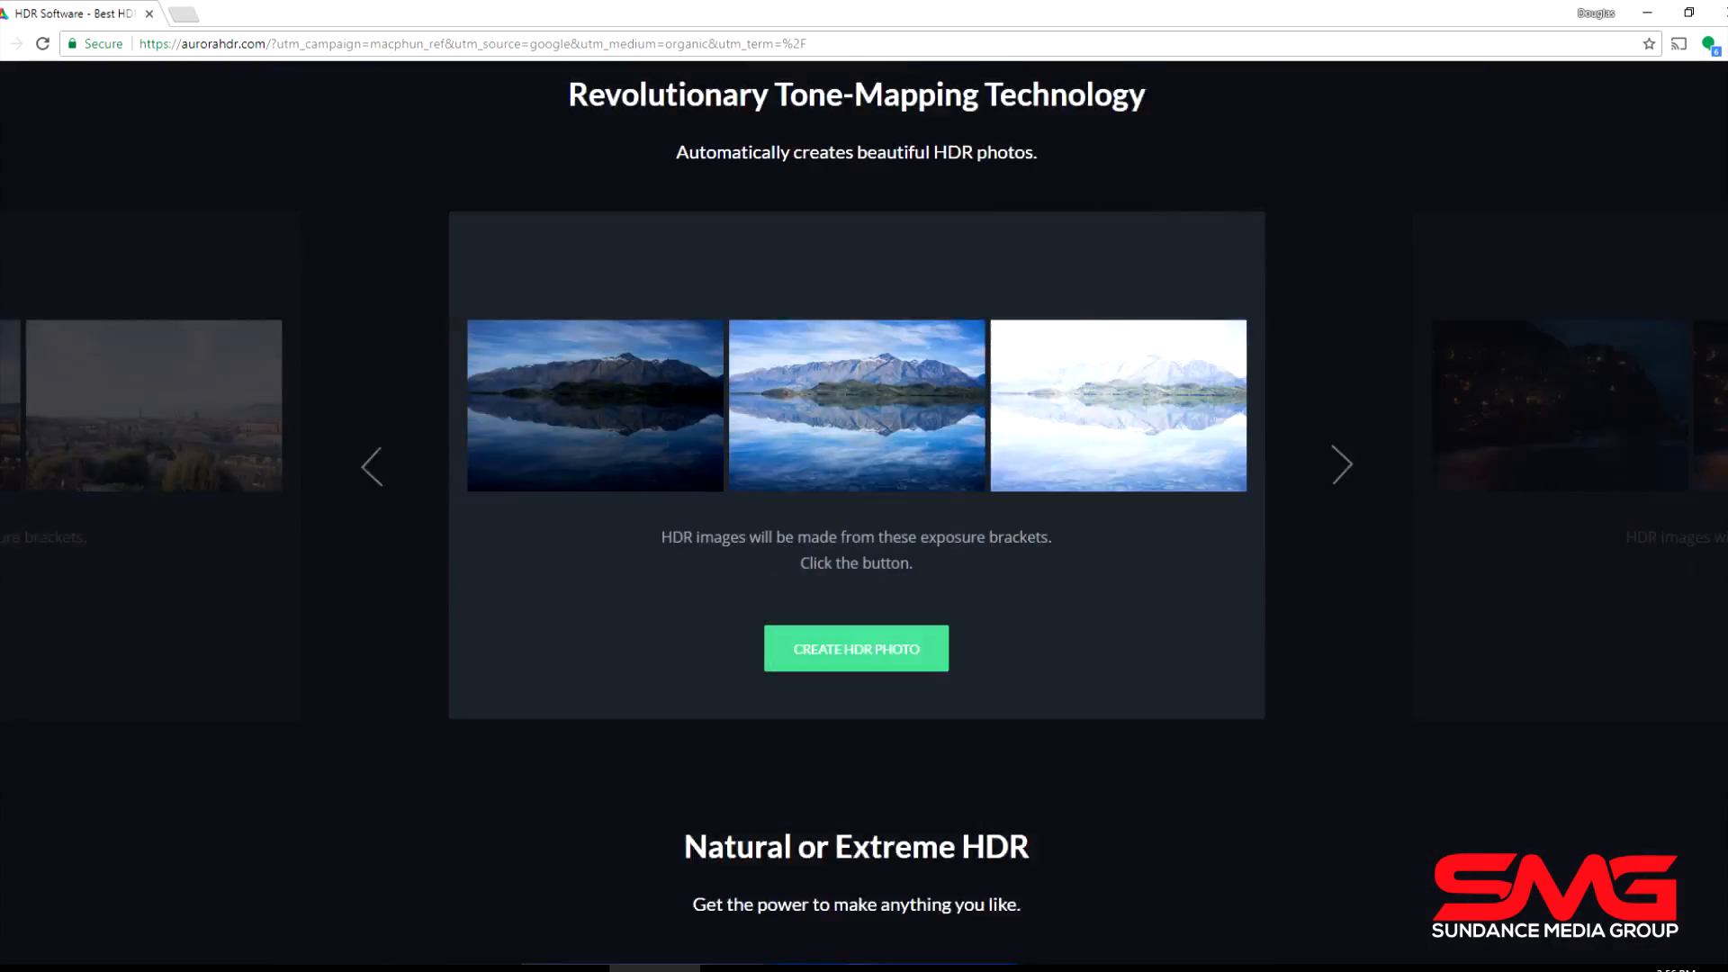
pyautogui.scroll(-1, 864, 513)
pyautogui.scroll(-11, 864, 513)
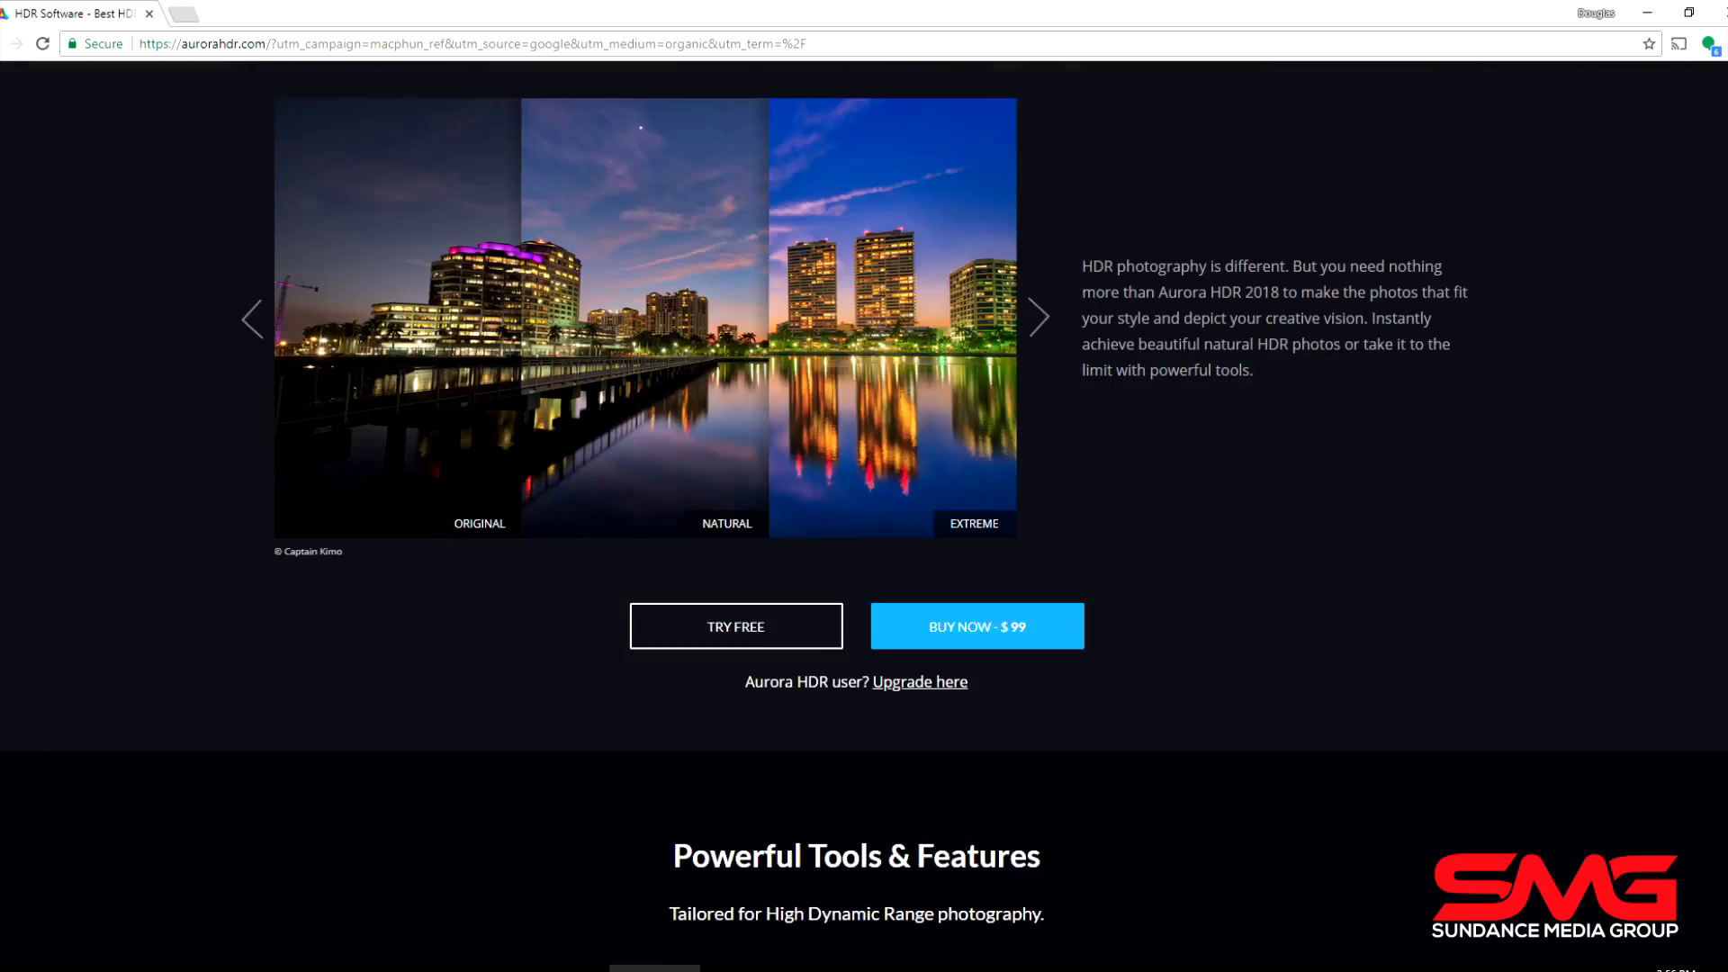
pyautogui.scroll(-7, 864, 513)
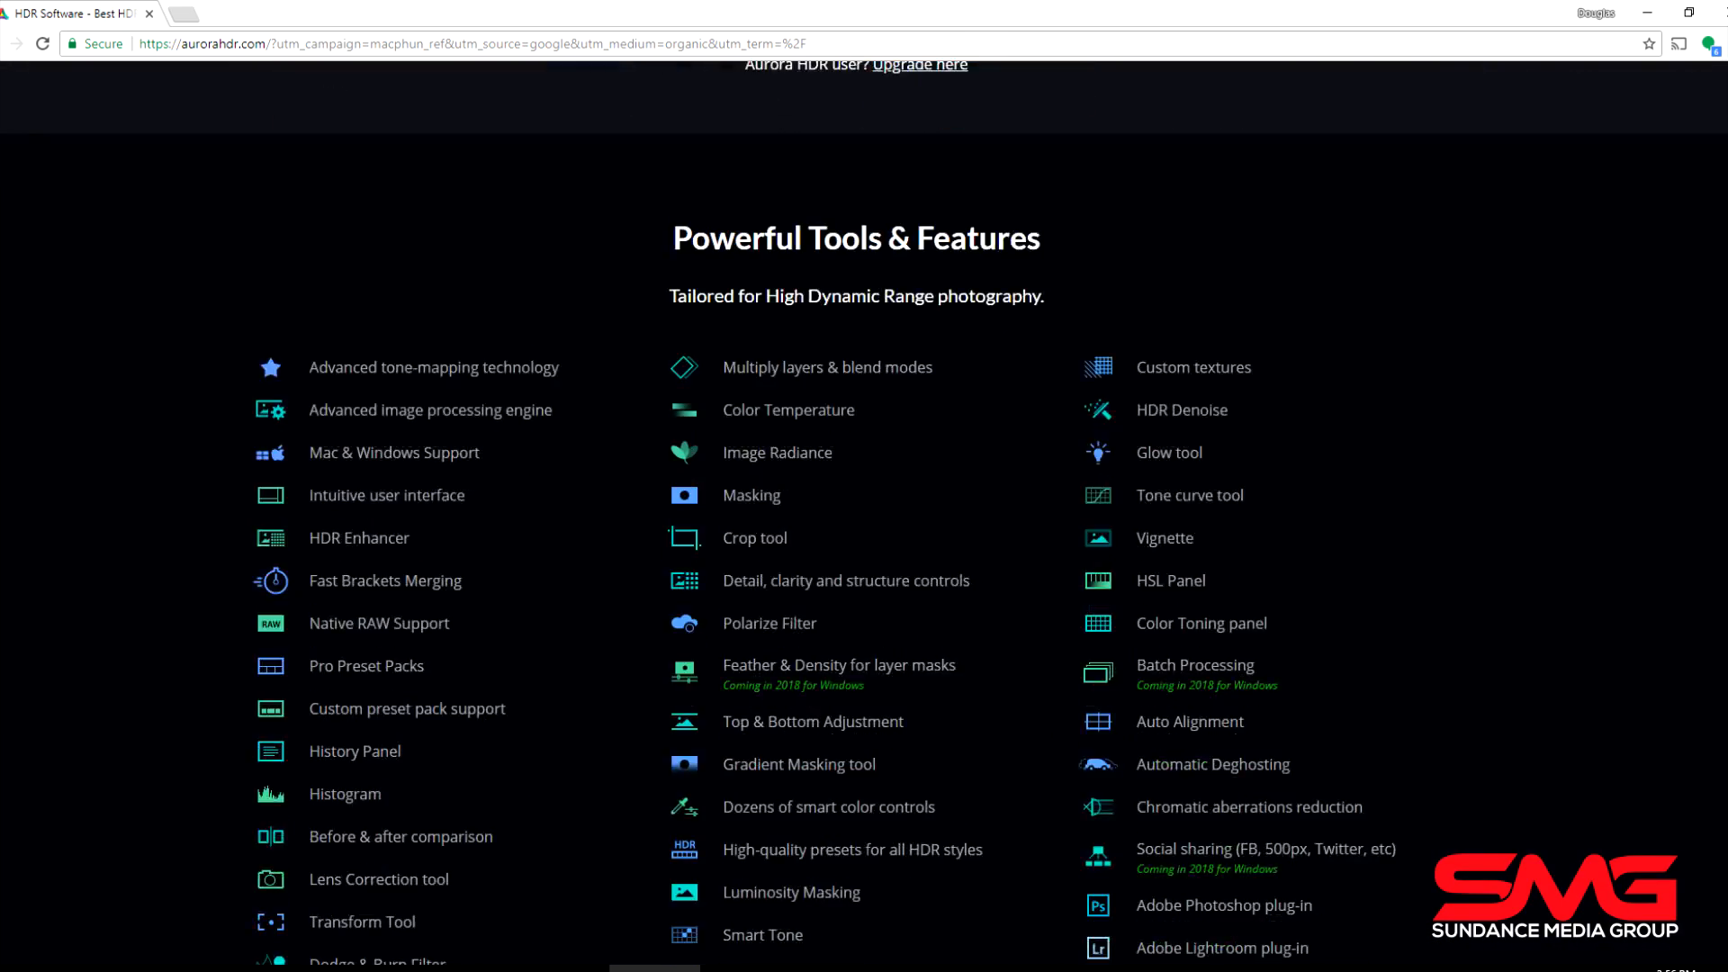
pyautogui.scroll(-1, 864, 513)
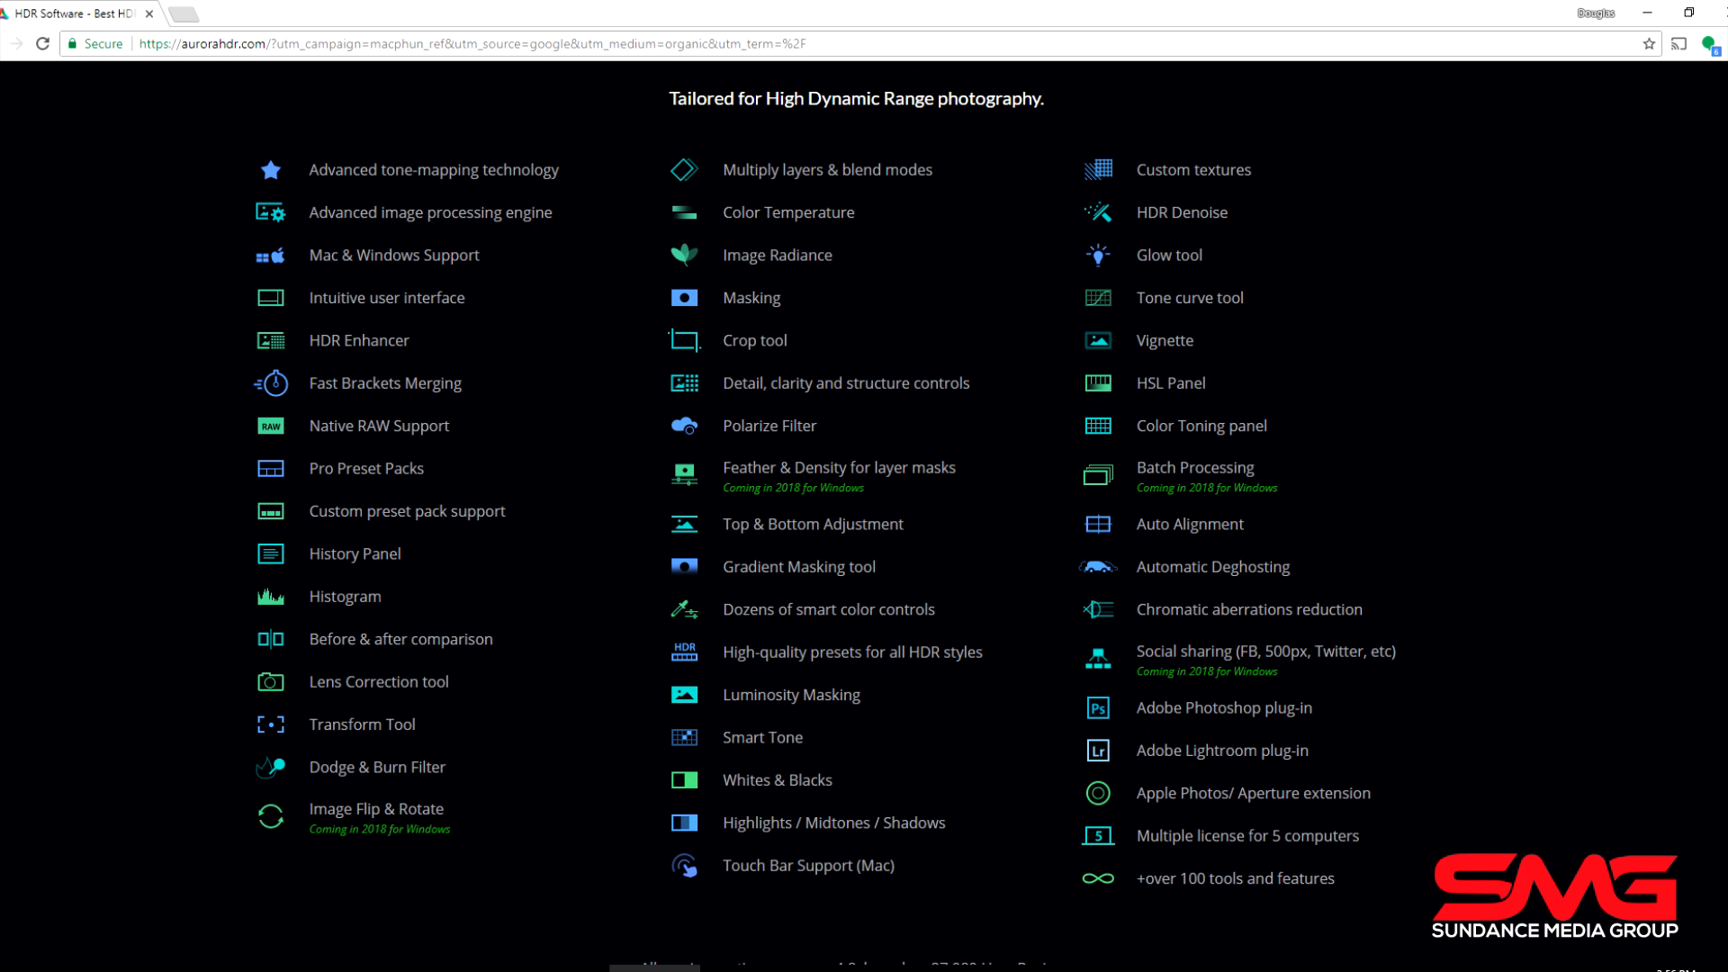
pyautogui.scroll(-11, 864, 513)
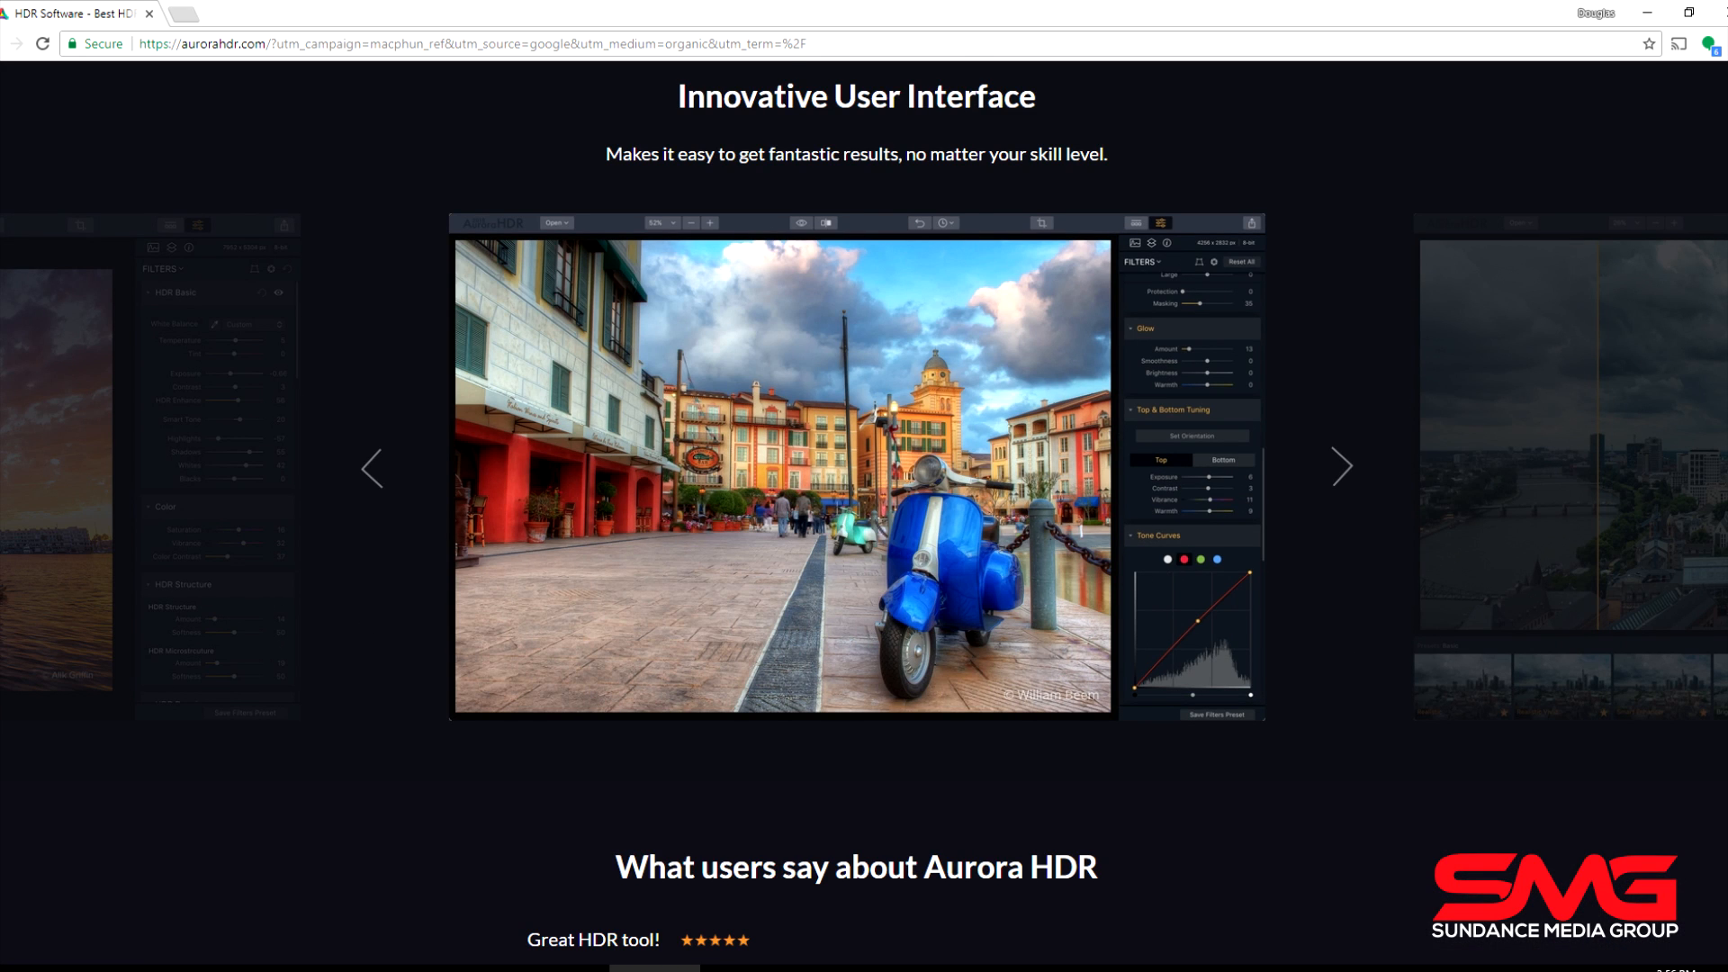
pyautogui.scroll(-3, 864, 513)
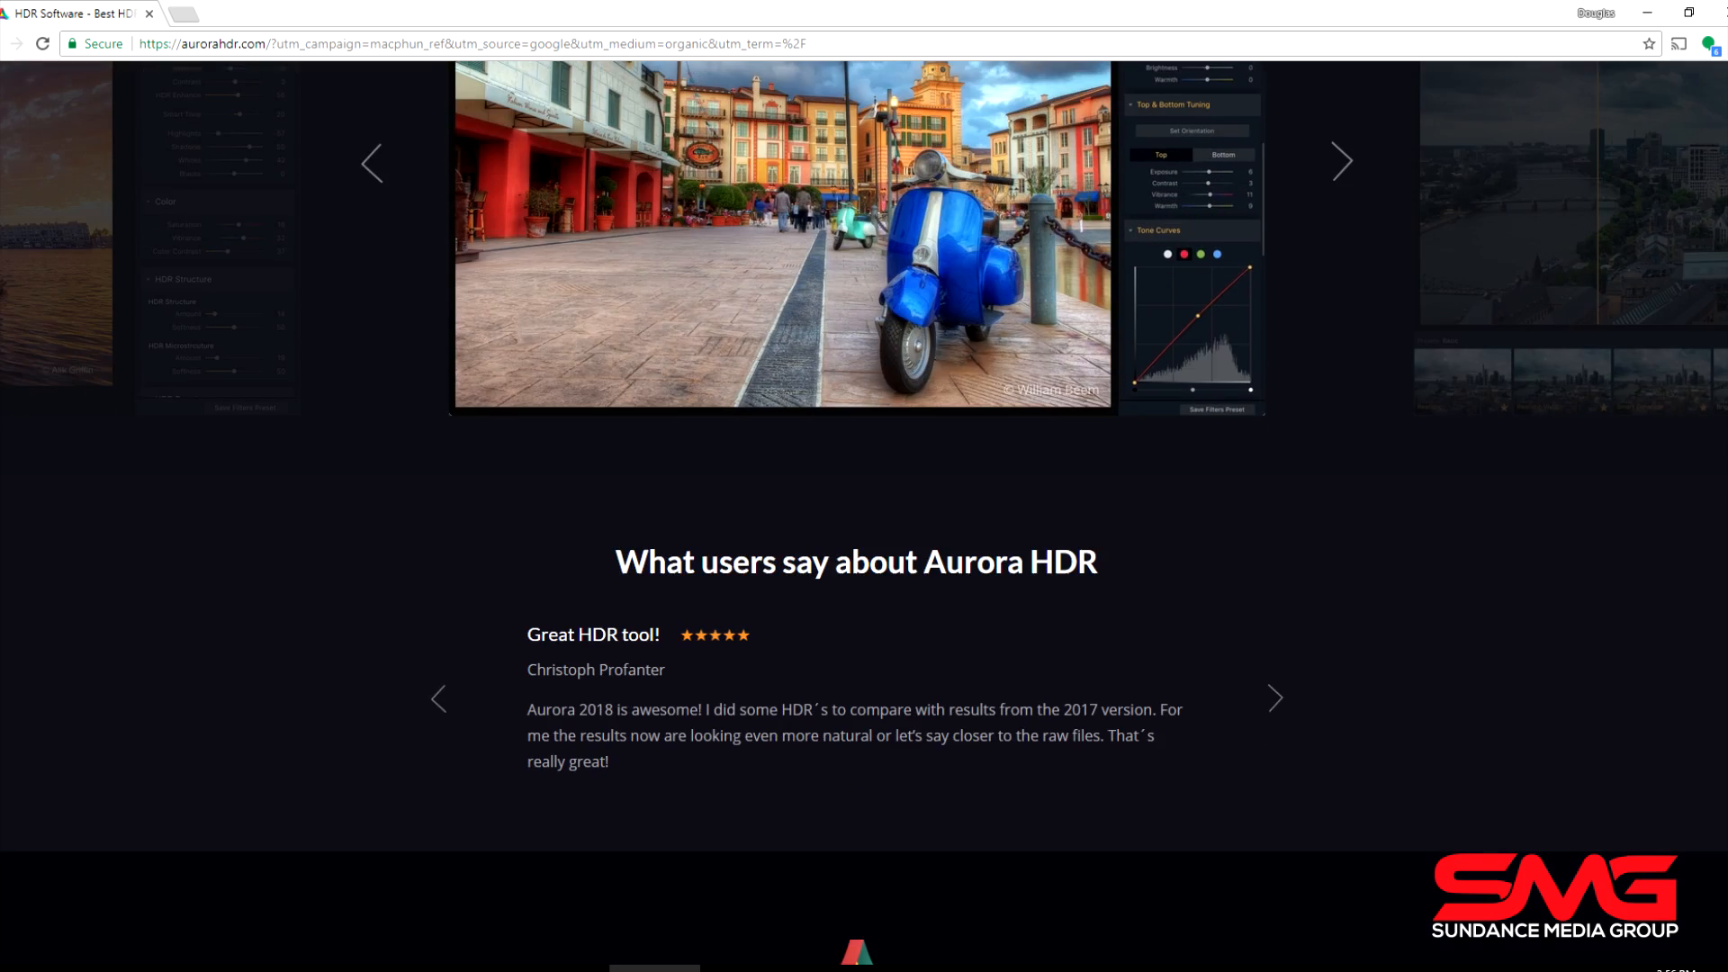
pyautogui.scroll(20, 864, 513)
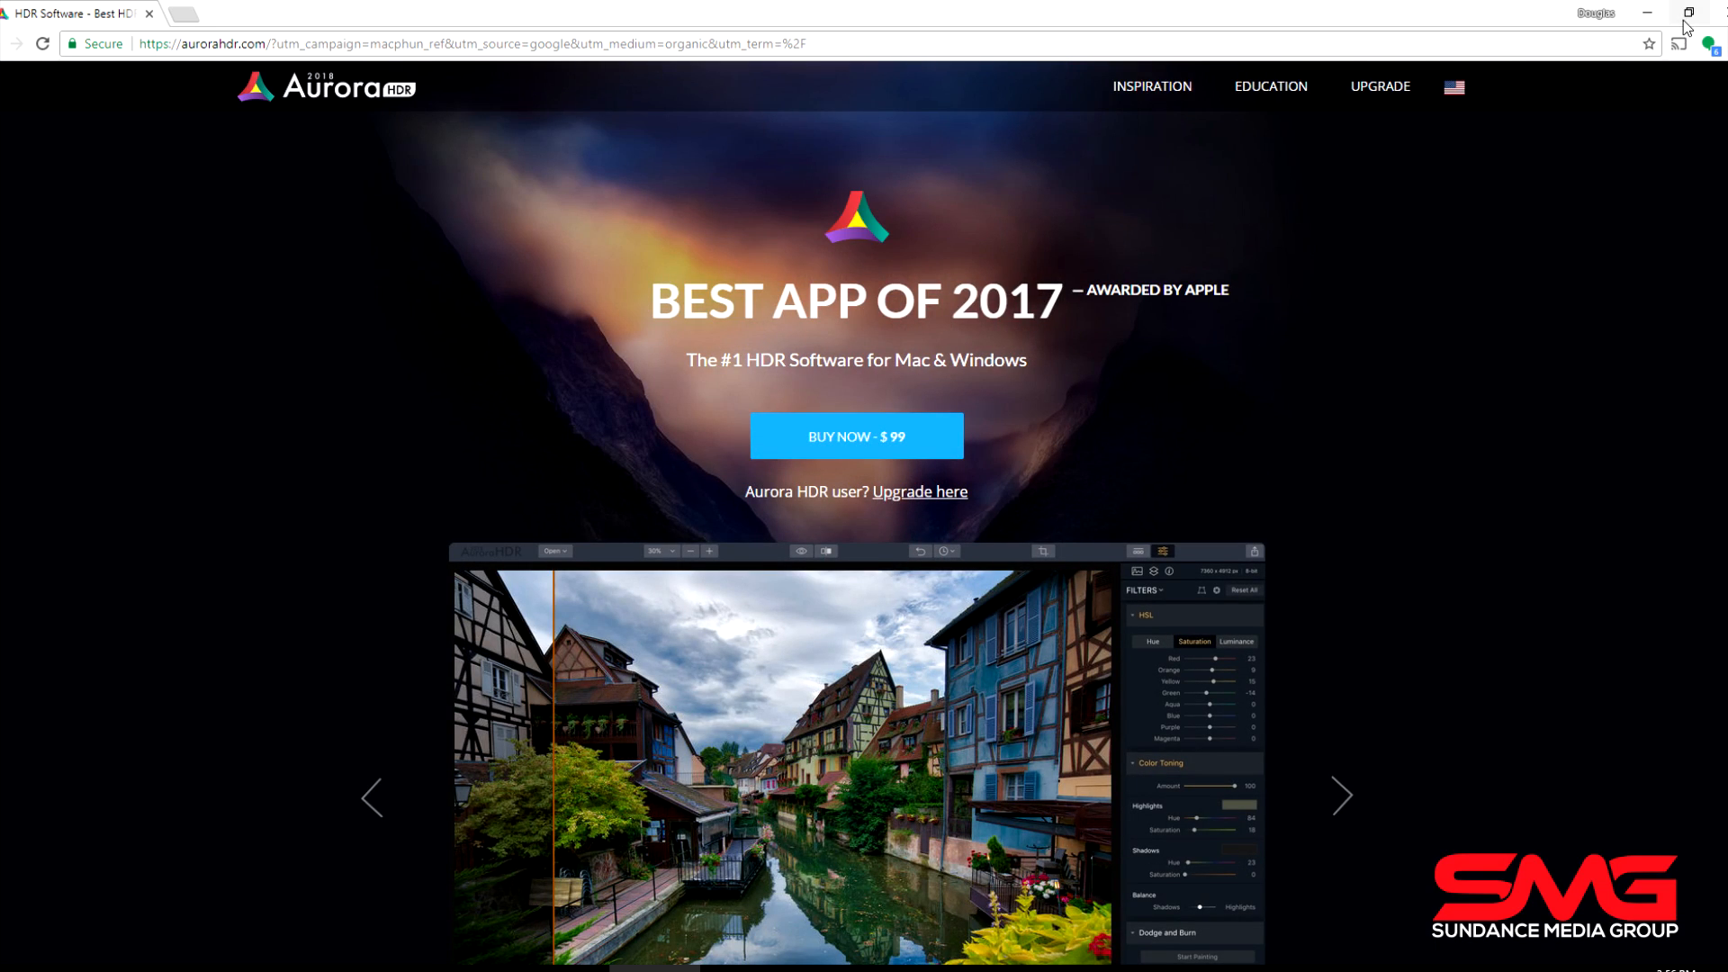
# Switch to Aurora HDR 2018 and create a tone-mapped HDR image from the photo IMG_20170511_221149 in the From Pixel 5.16.17 folder.
pyautogui.click(1720, 15)
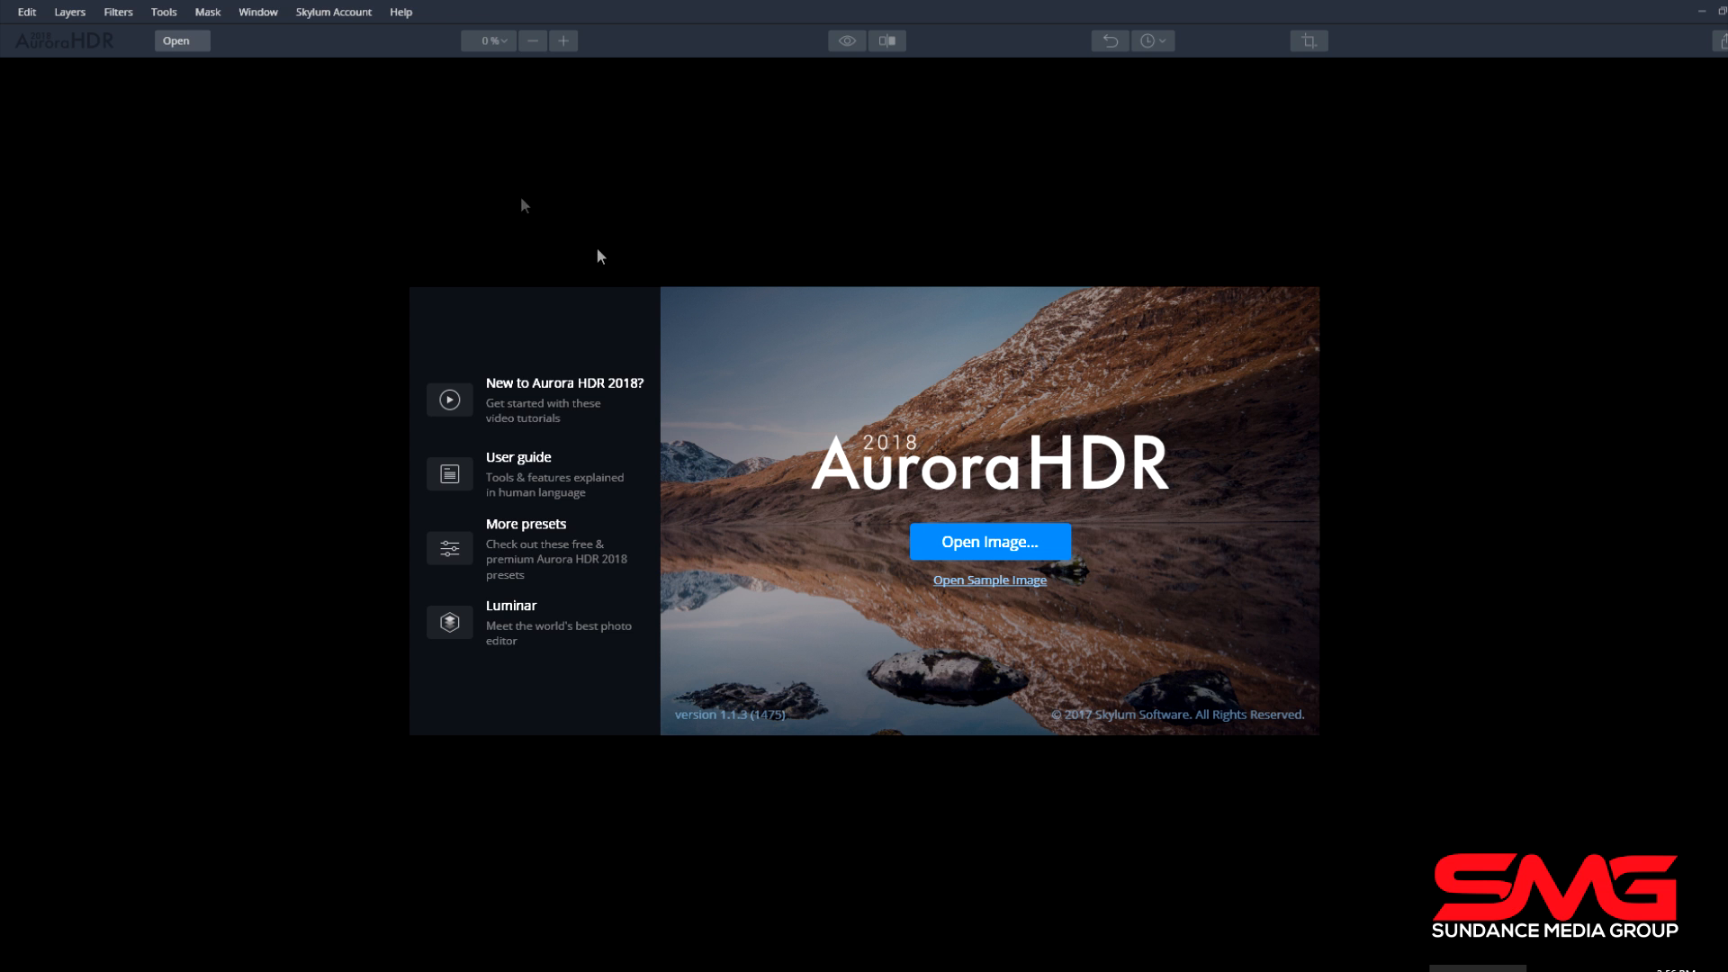
pyautogui.click(988, 542)
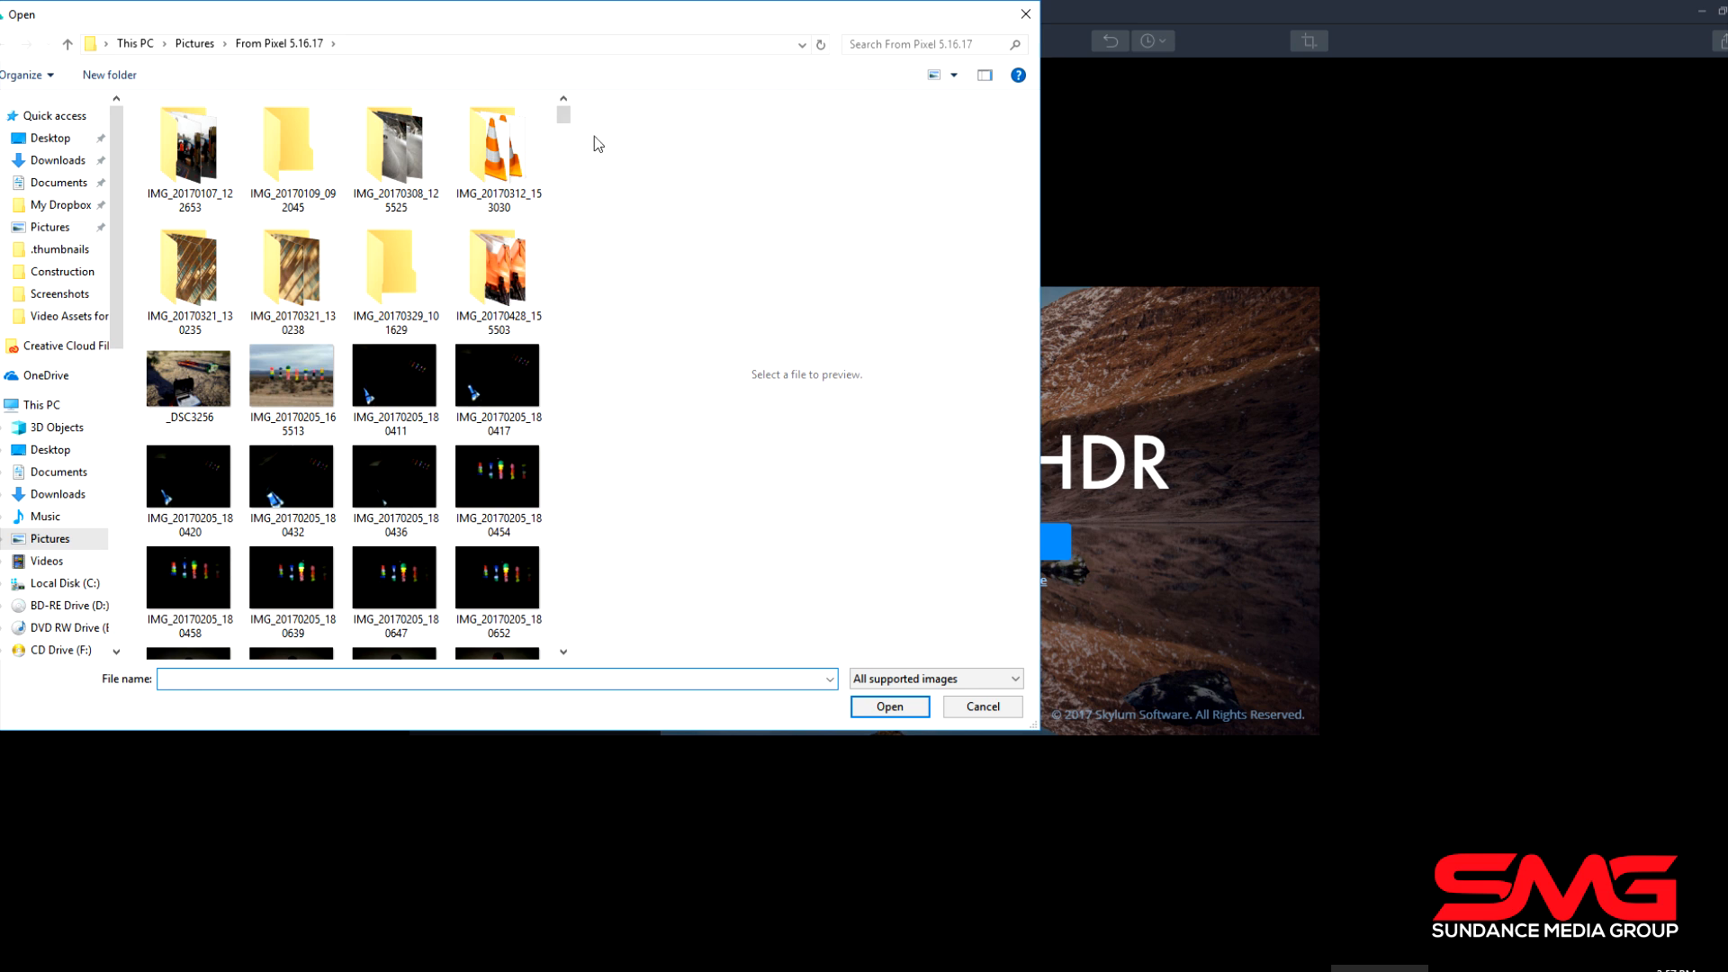
pyautogui.moveTo(565, 112); pyautogui.dragTo(568, 627)
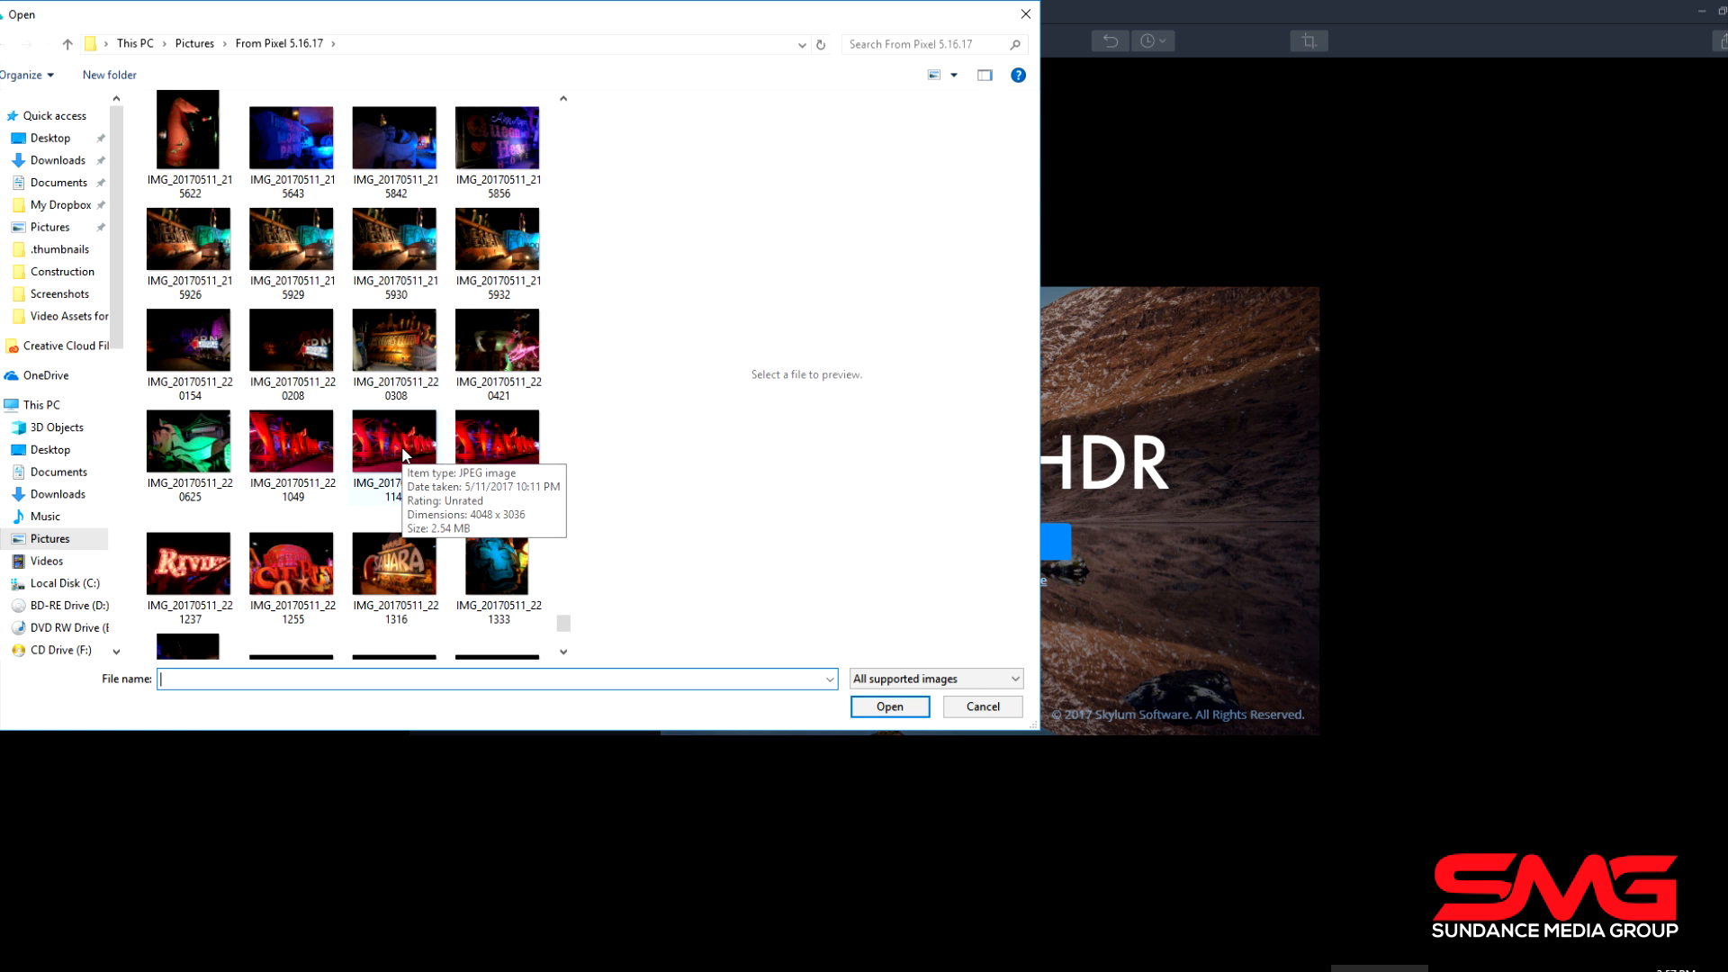
pyautogui.click(458, 452)
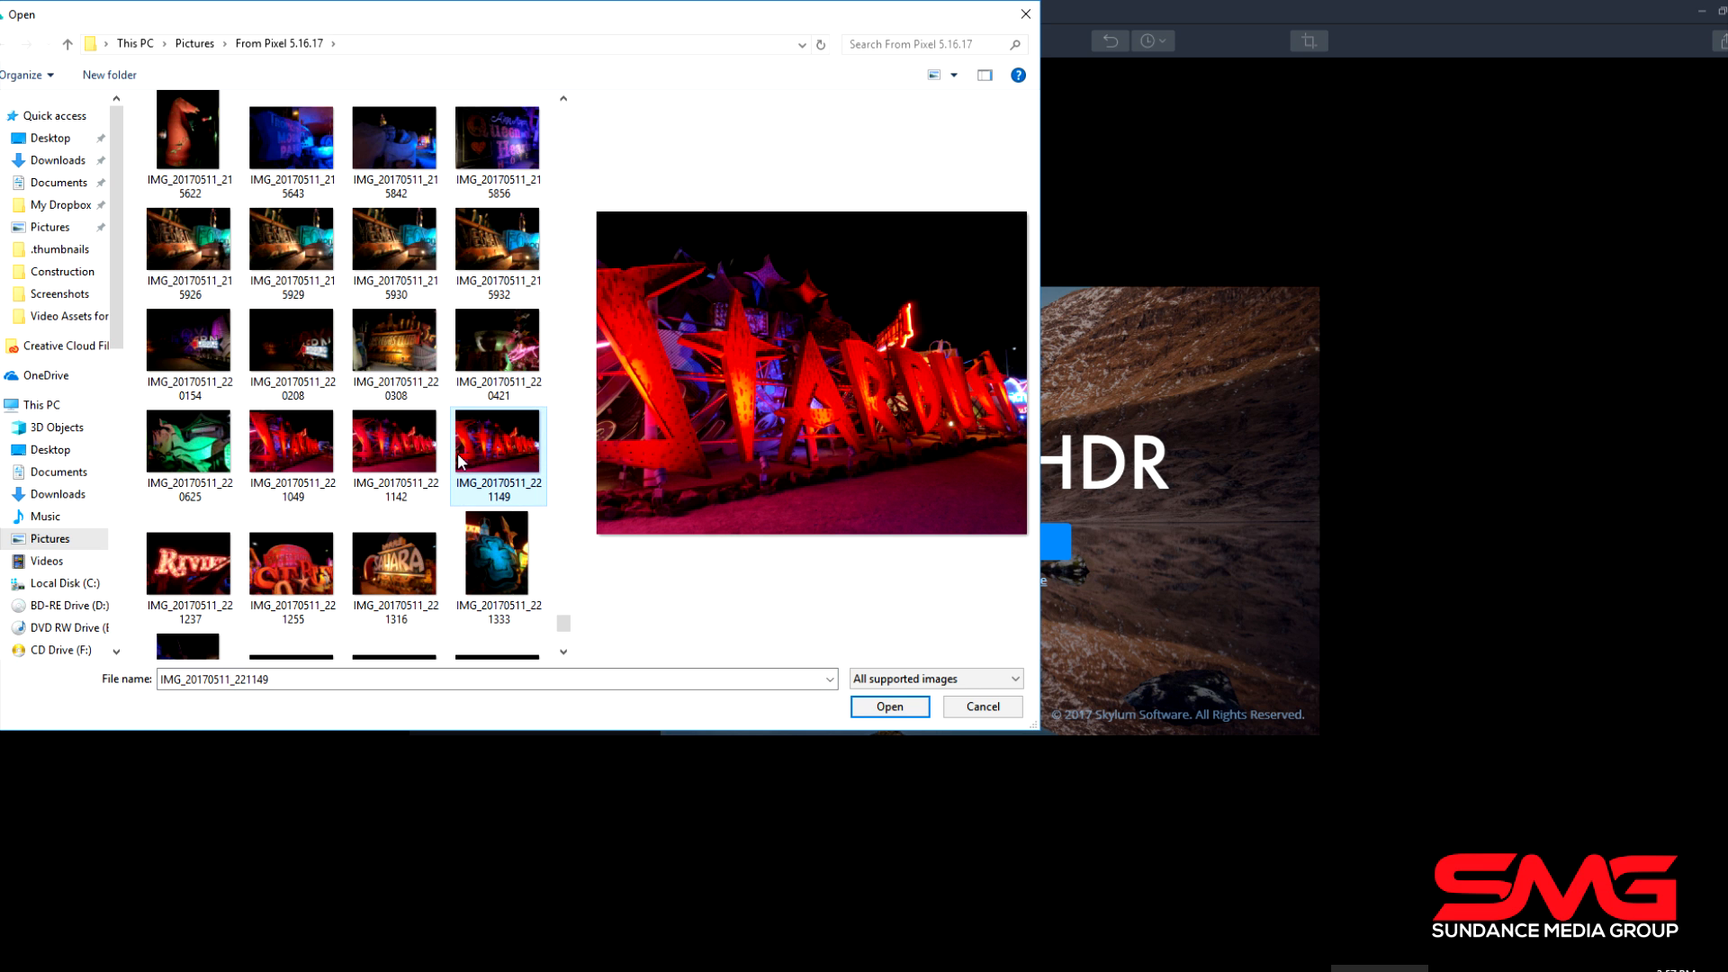
pyautogui.click(897, 709)
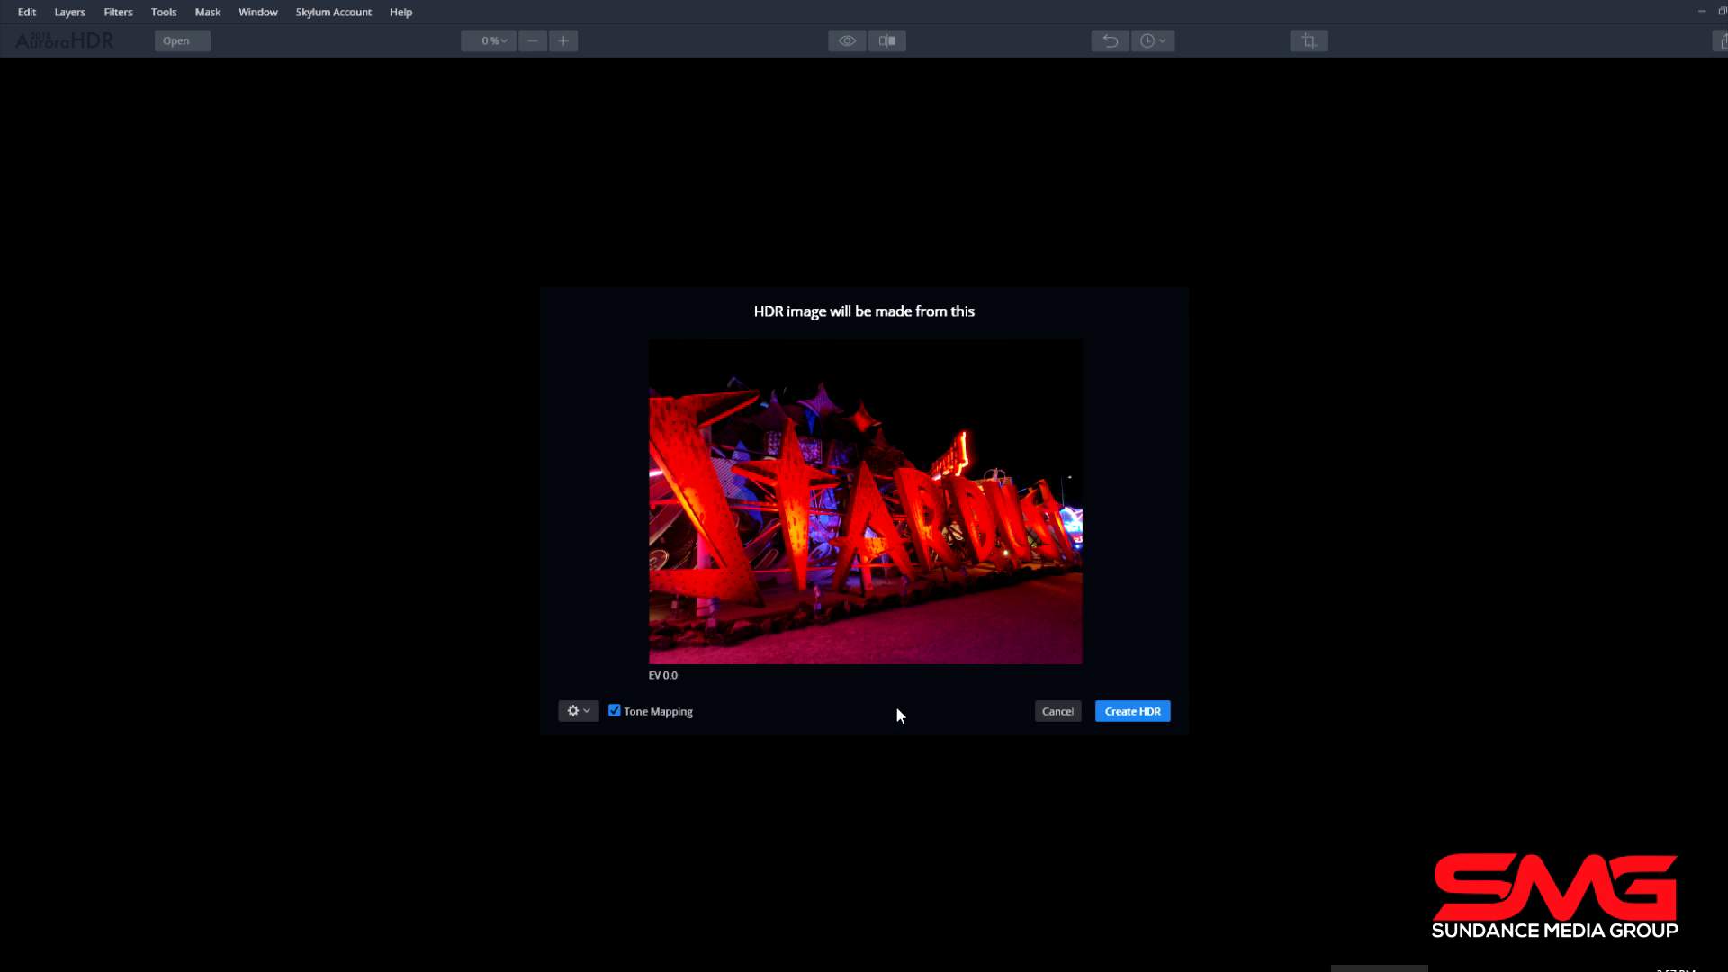
pyautogui.click(1140, 715)
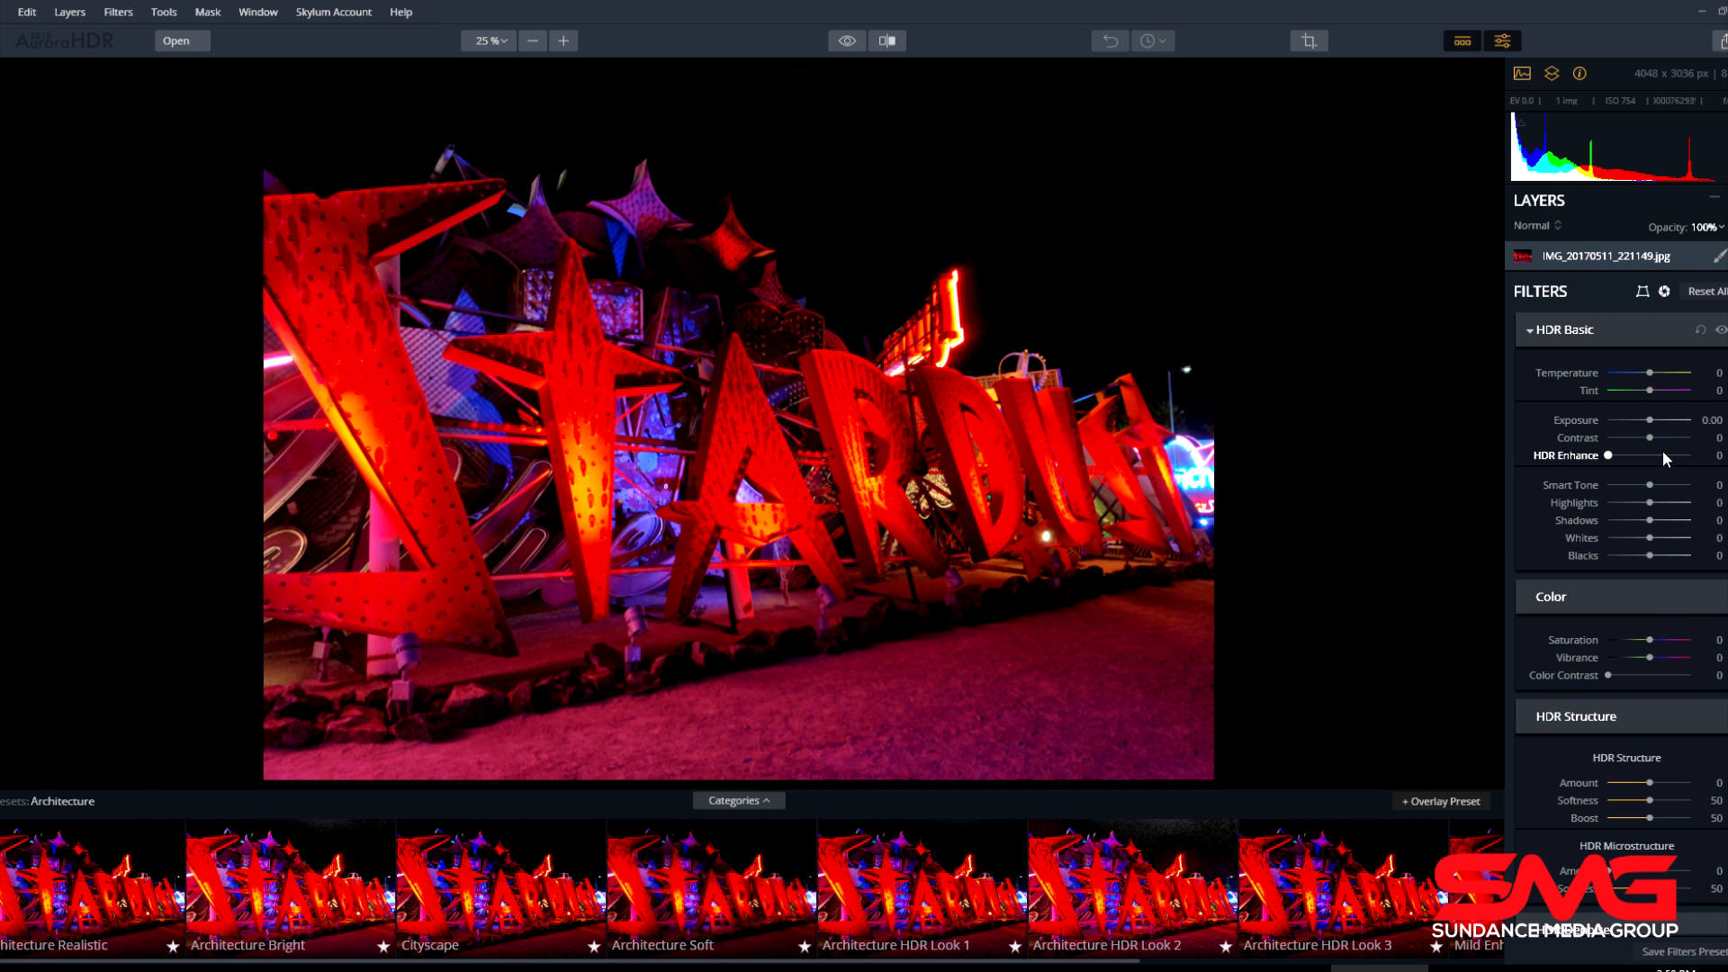
# Try a lower exposure and a contrast of -31 in HDR Basic, and reset both to their defaults.
pyautogui.moveTo(1653, 425)
pyautogui.mouseDown()
pyautogui.moveTo(1625, 426)
pyautogui.moveTo(1666, 421)
pyautogui.moveTo(1630, 439)
pyautogui.mouseUp()
pyautogui.doubleClick(1630, 424)
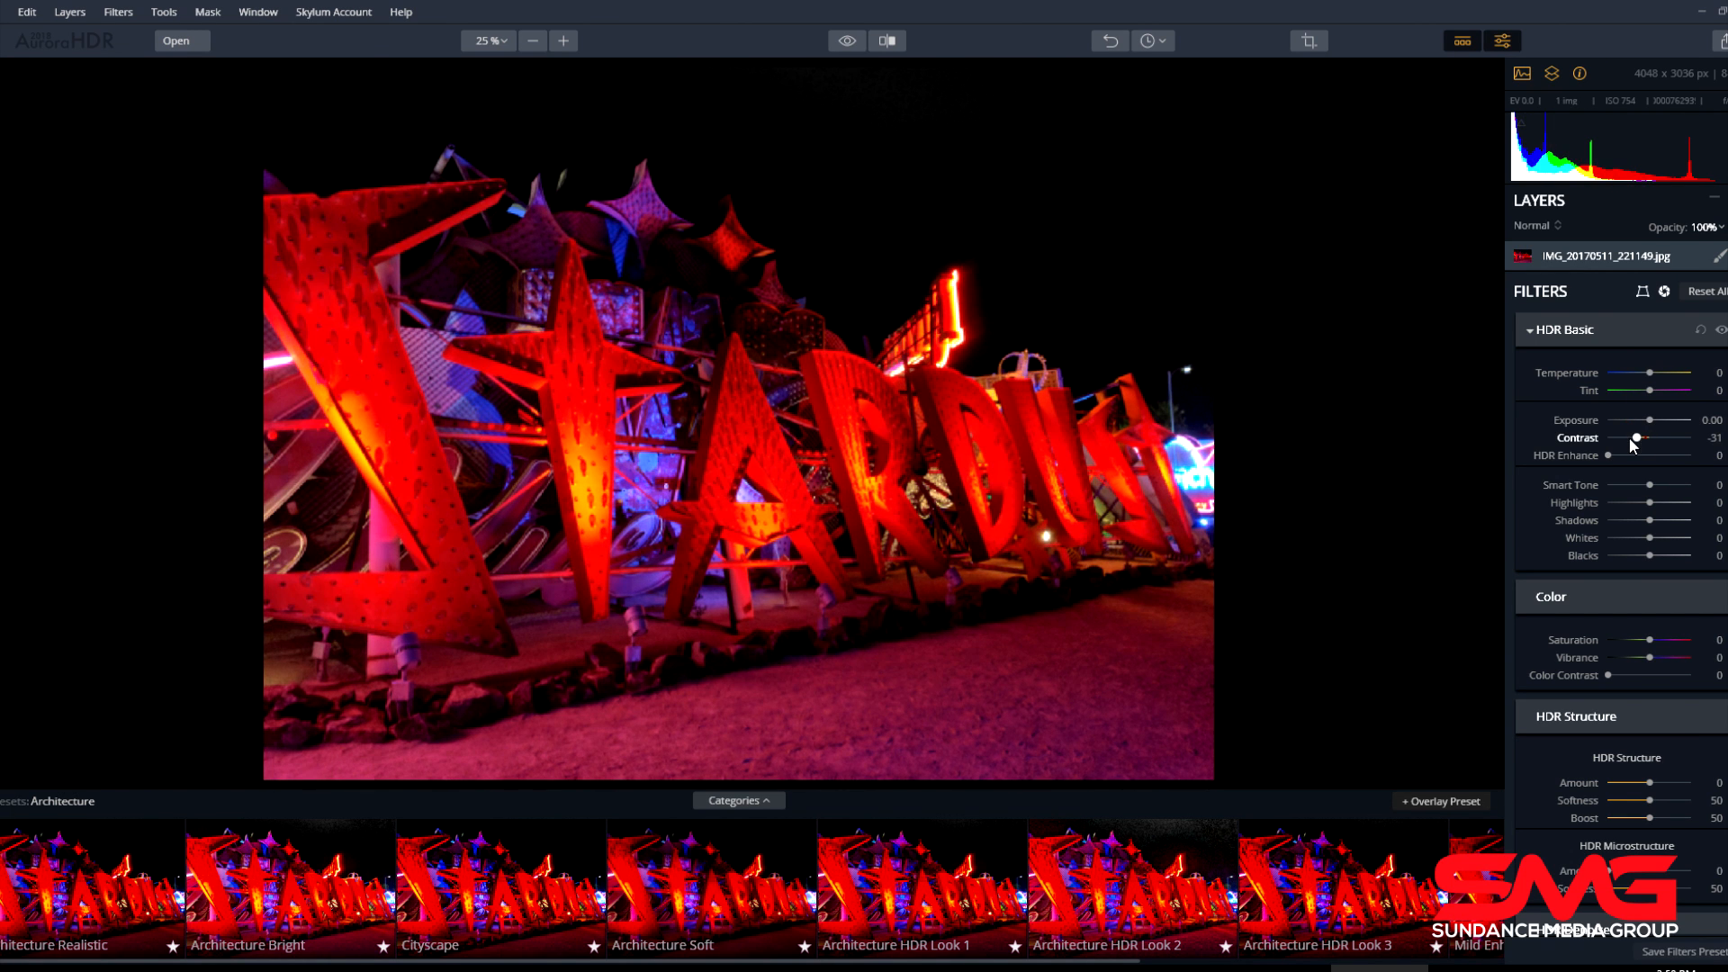
pyautogui.doubleClick(1629, 437)
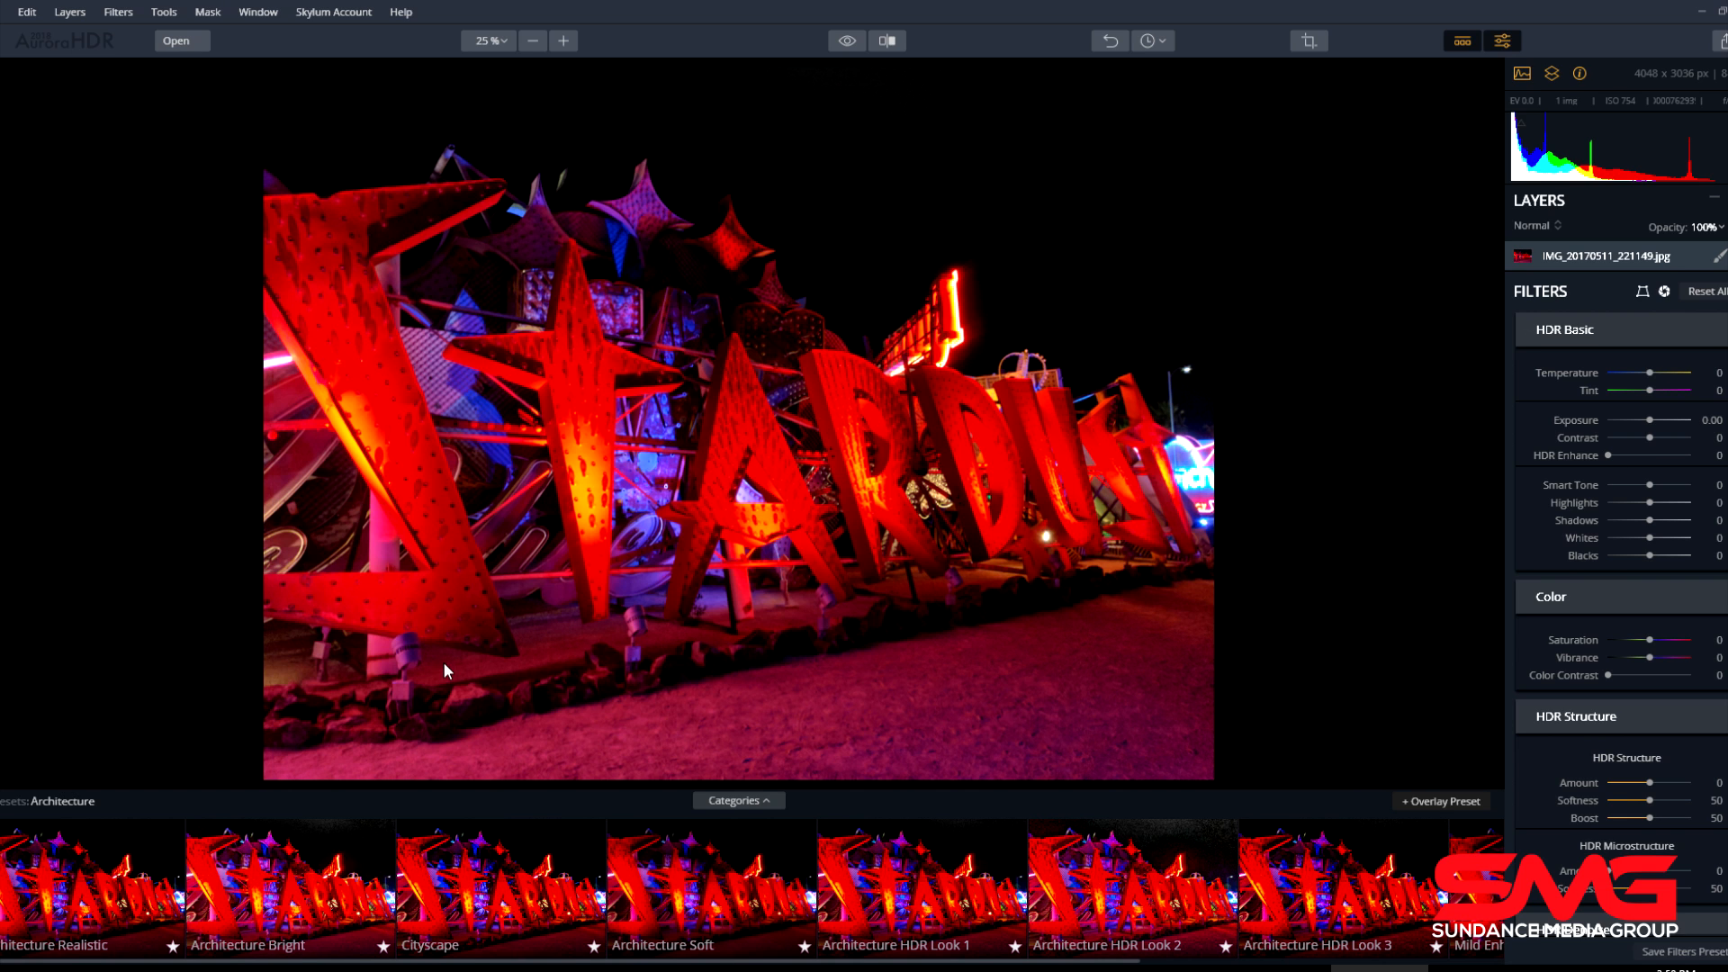
# Try the Architecture Bright preset with HDR Denoise at Amount 91 and Smooth 51, and reset the two denoise values.
pyautogui.click(294, 897)
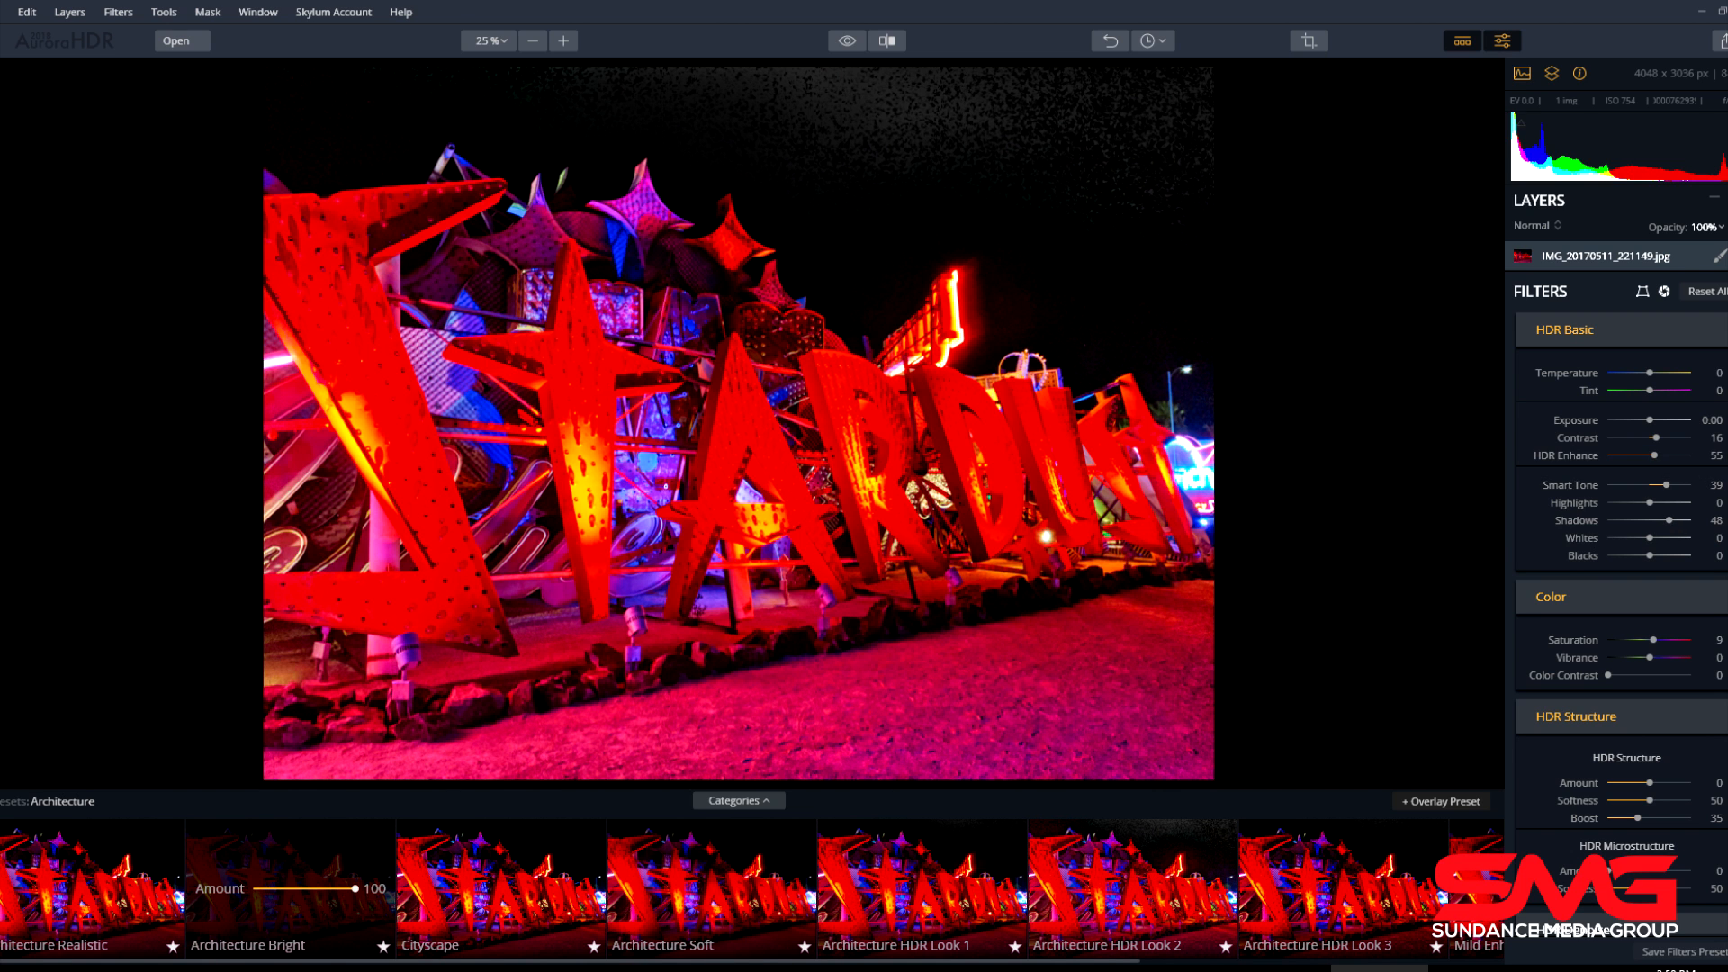
pyautogui.scroll(-6, 1624, 525)
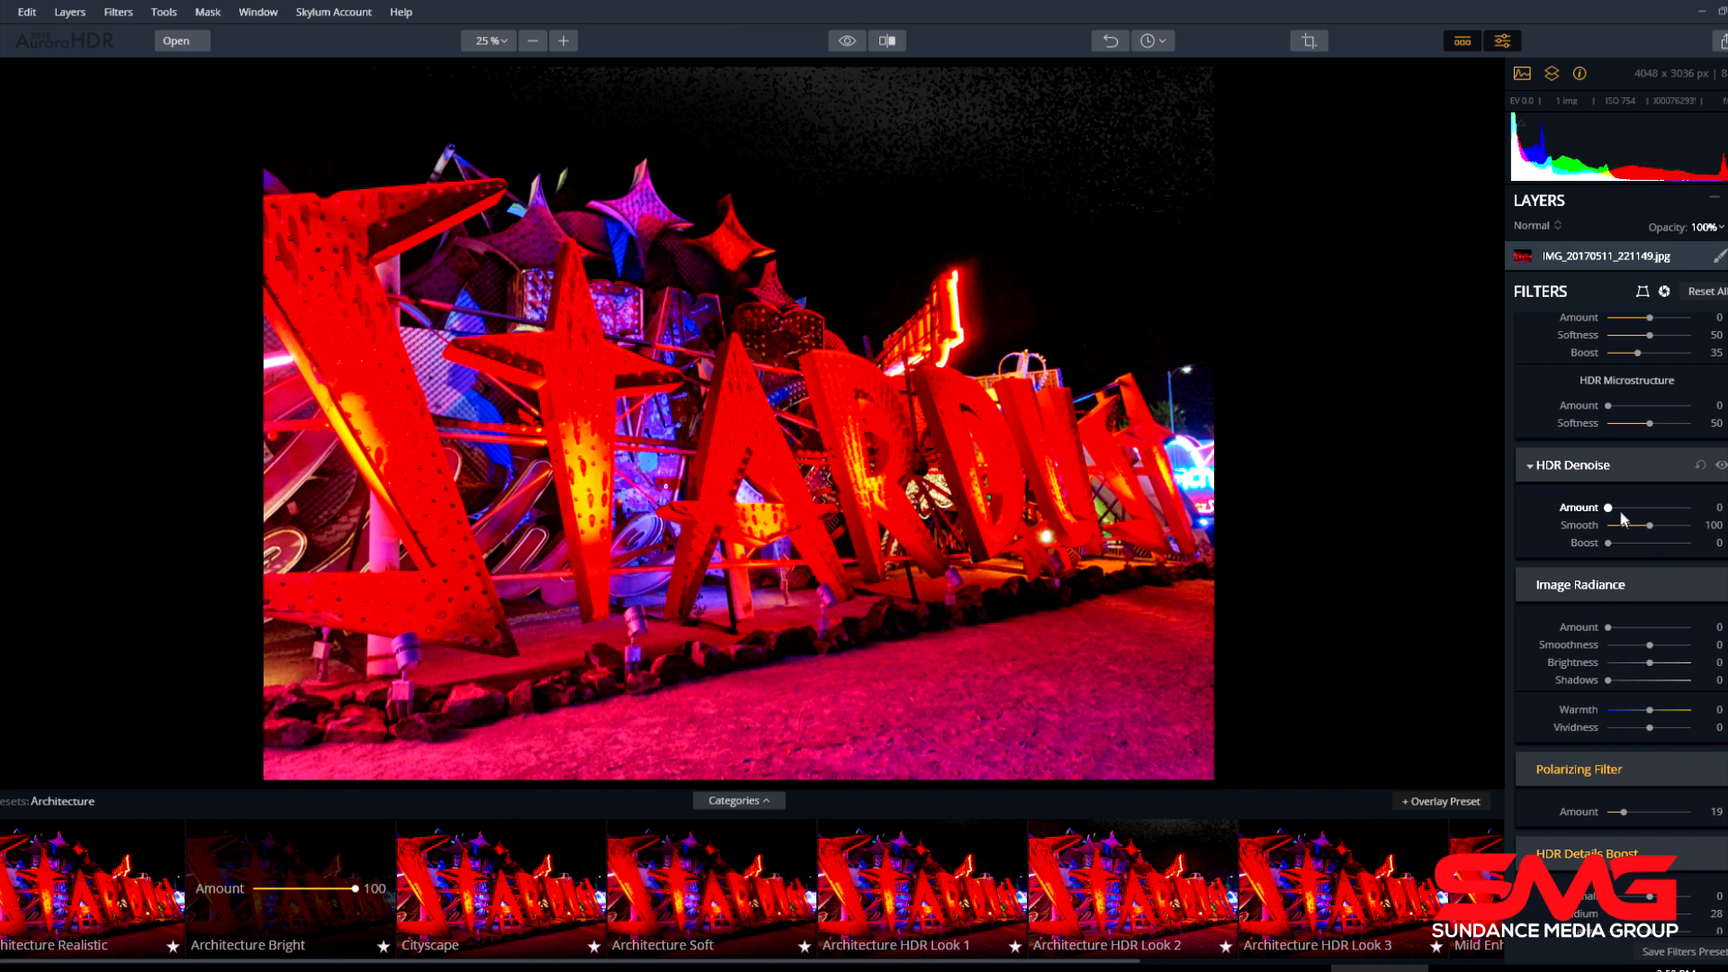
pyautogui.moveTo(1610, 513); pyautogui.dragTo(1685, 509)
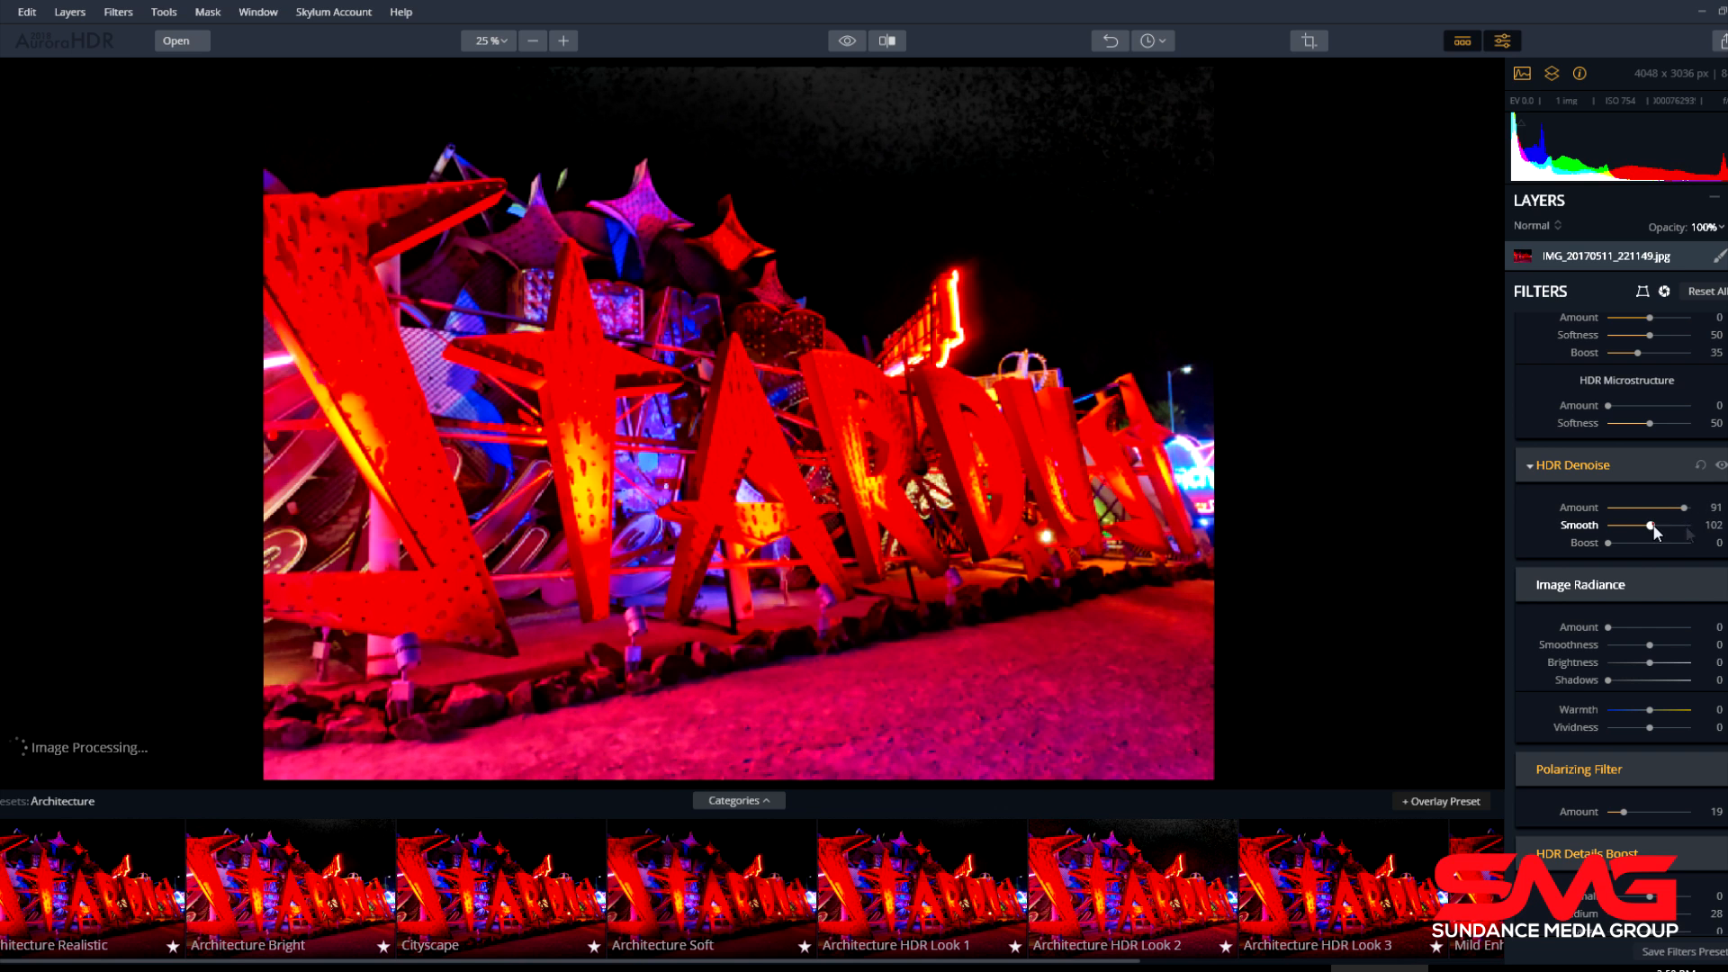
pyautogui.moveTo(1686, 529); pyautogui.dragTo(1629, 531)
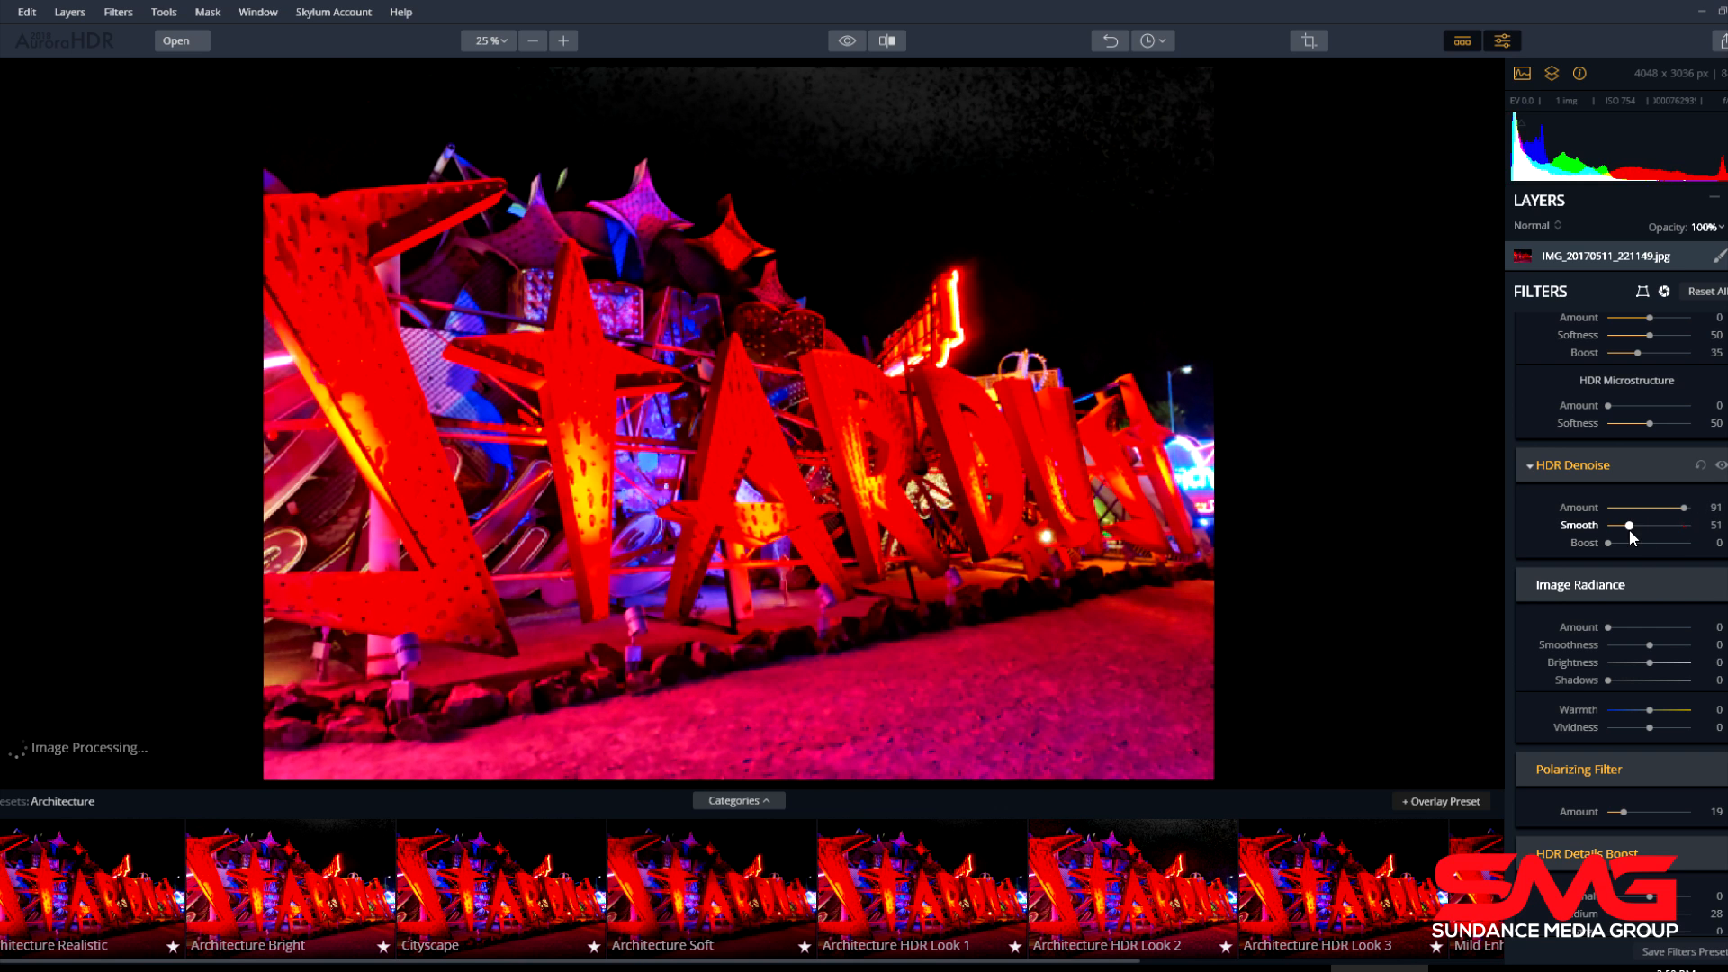
pyautogui.click(1637, 509)
pyautogui.doubleClick(1644, 507)
pyautogui.doubleClick(1630, 524)
# Try the Architecture Soft preset at an amount of 35 and the Architecture HDR Look 1 preset at 39.
pyautogui.click(705, 883)
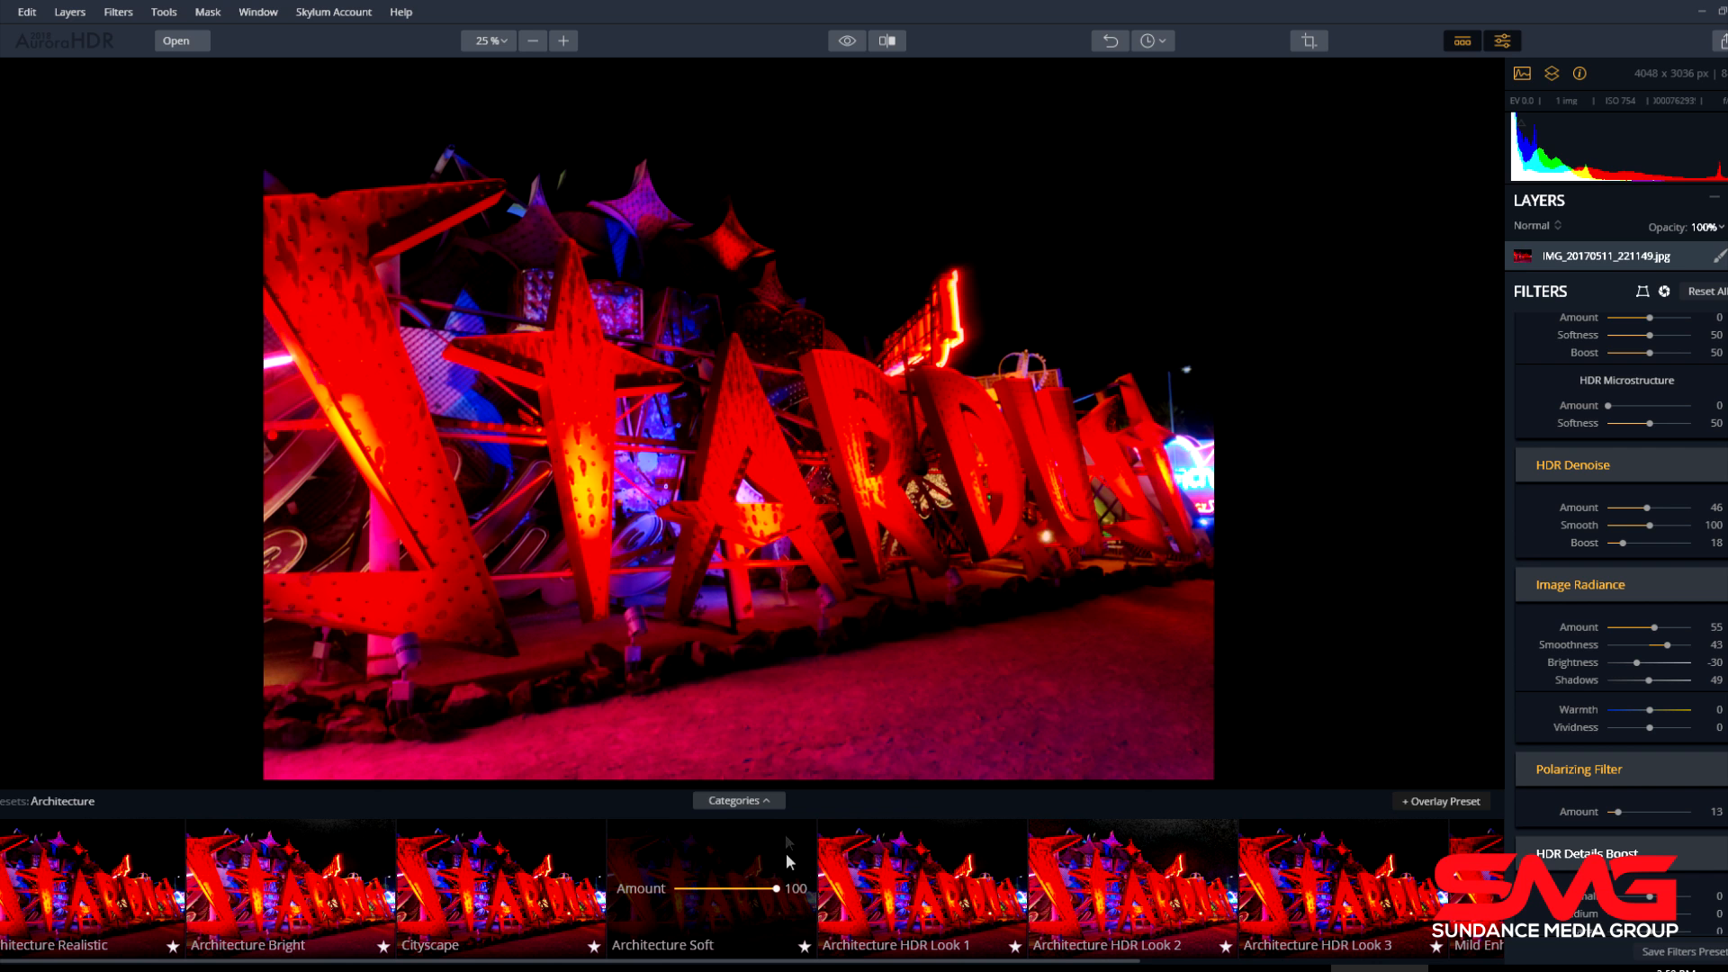
pyautogui.moveTo(770, 886); pyautogui.dragTo(779, 888)
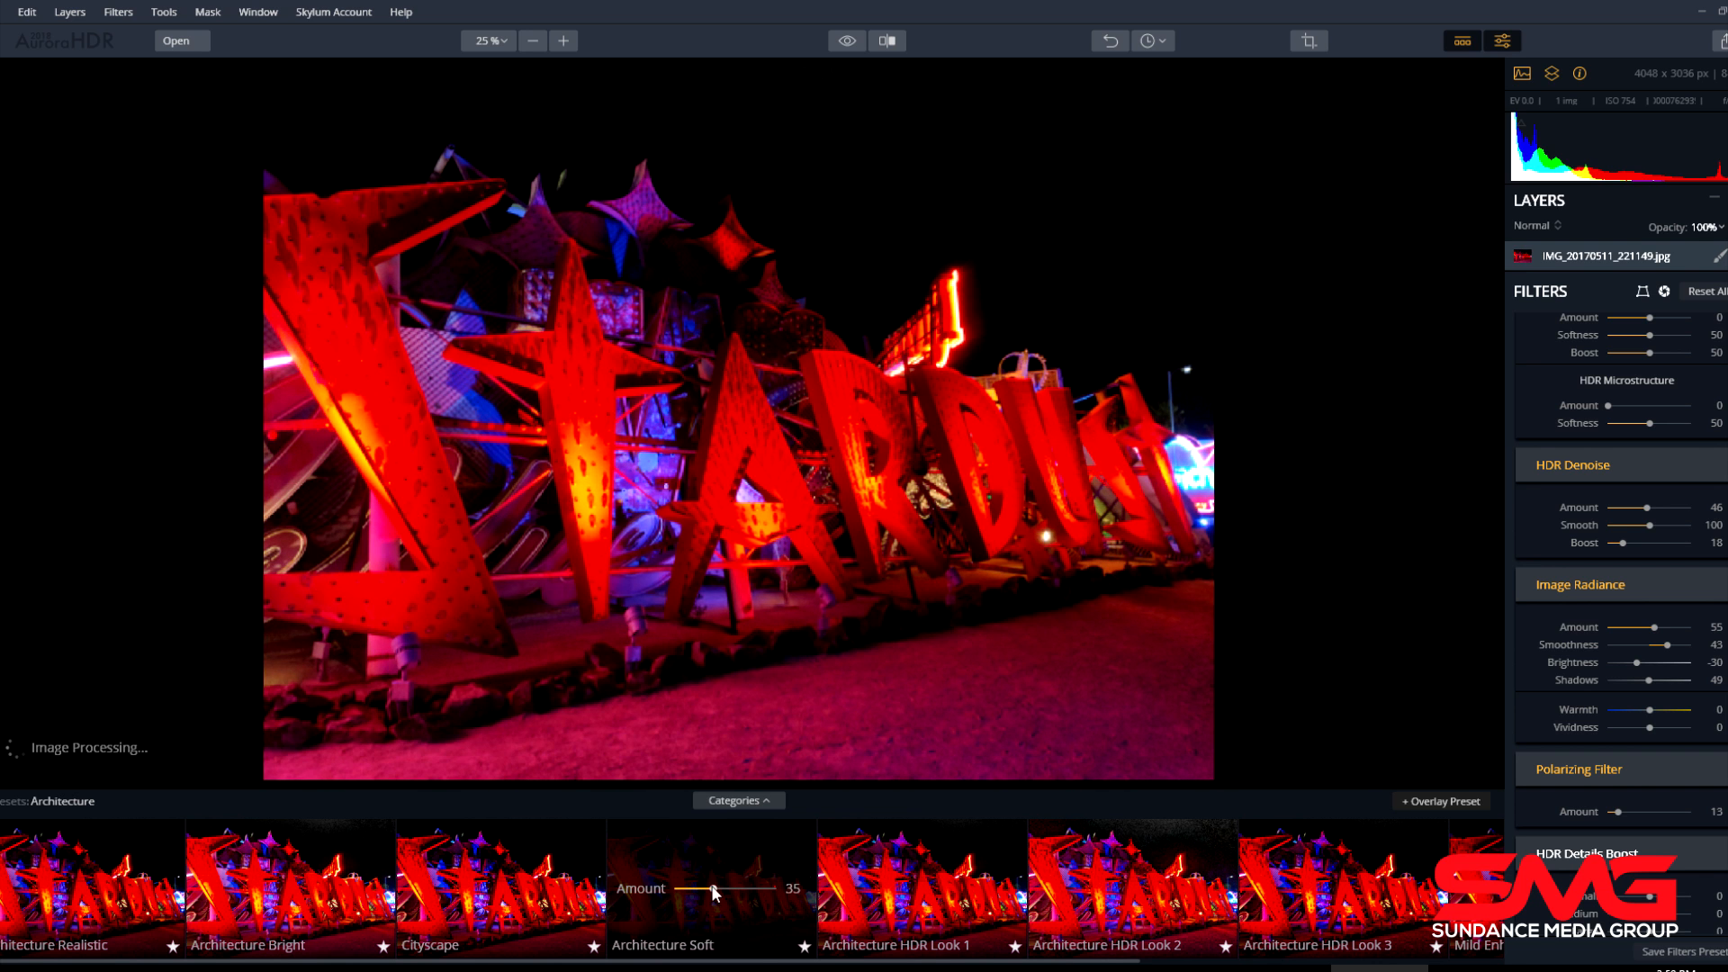
pyautogui.click(899, 900)
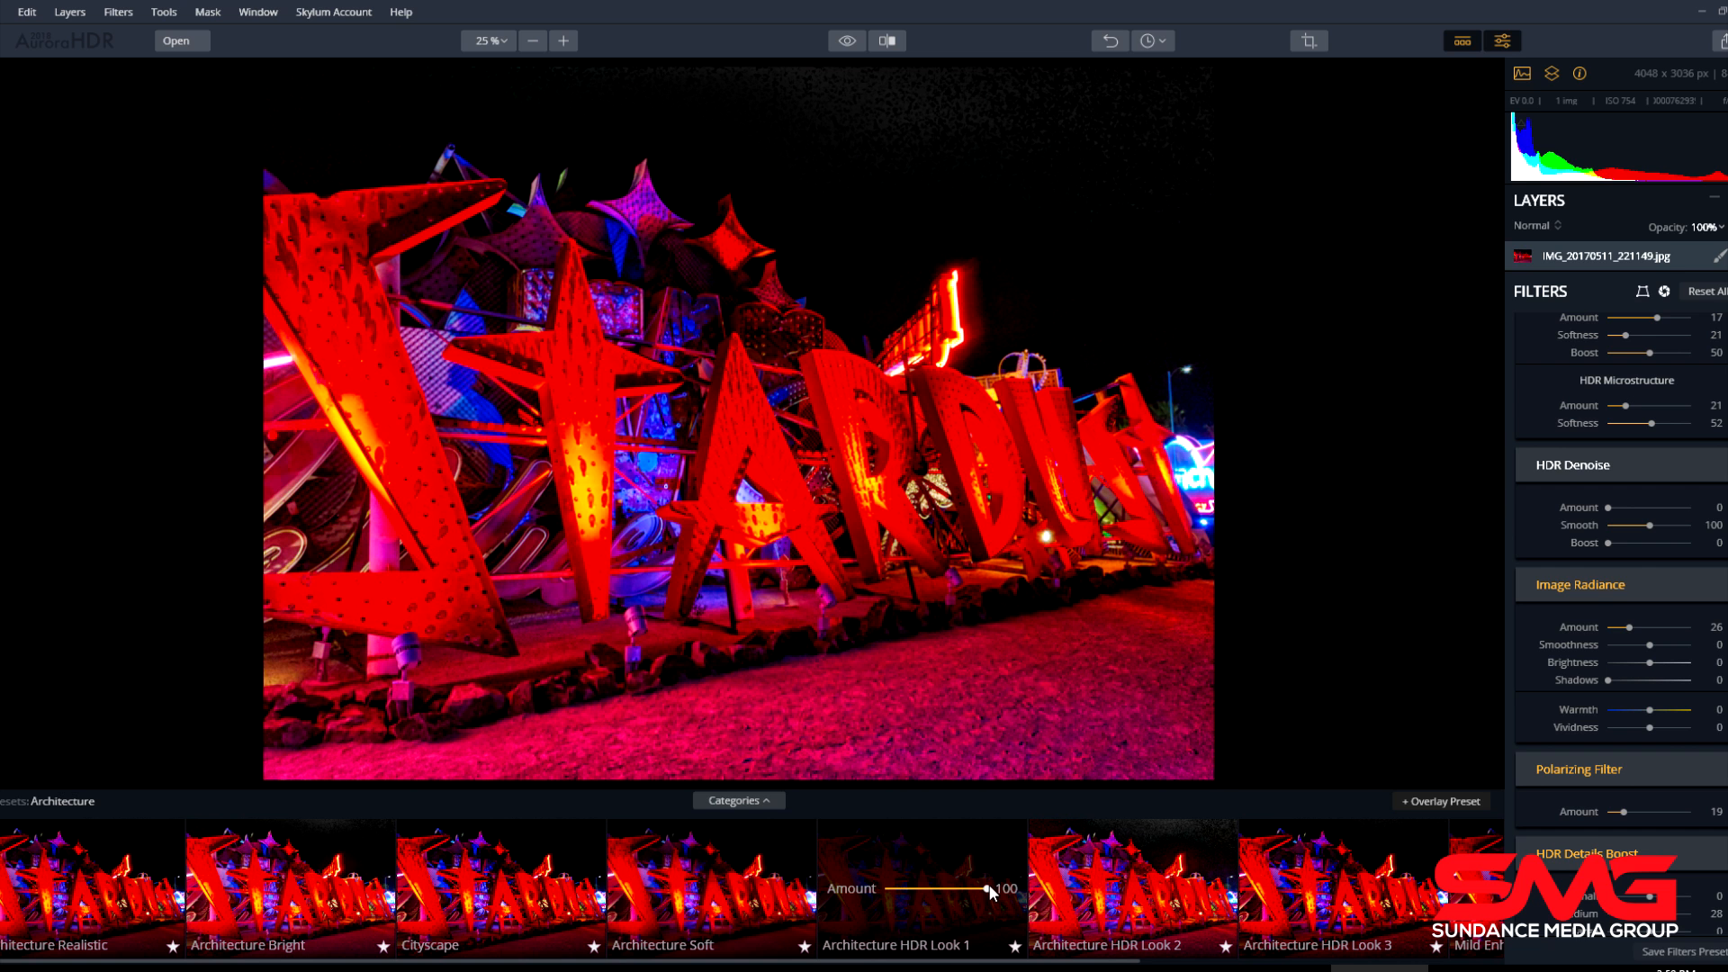
pyautogui.moveTo(987, 889); pyautogui.dragTo(927, 891)
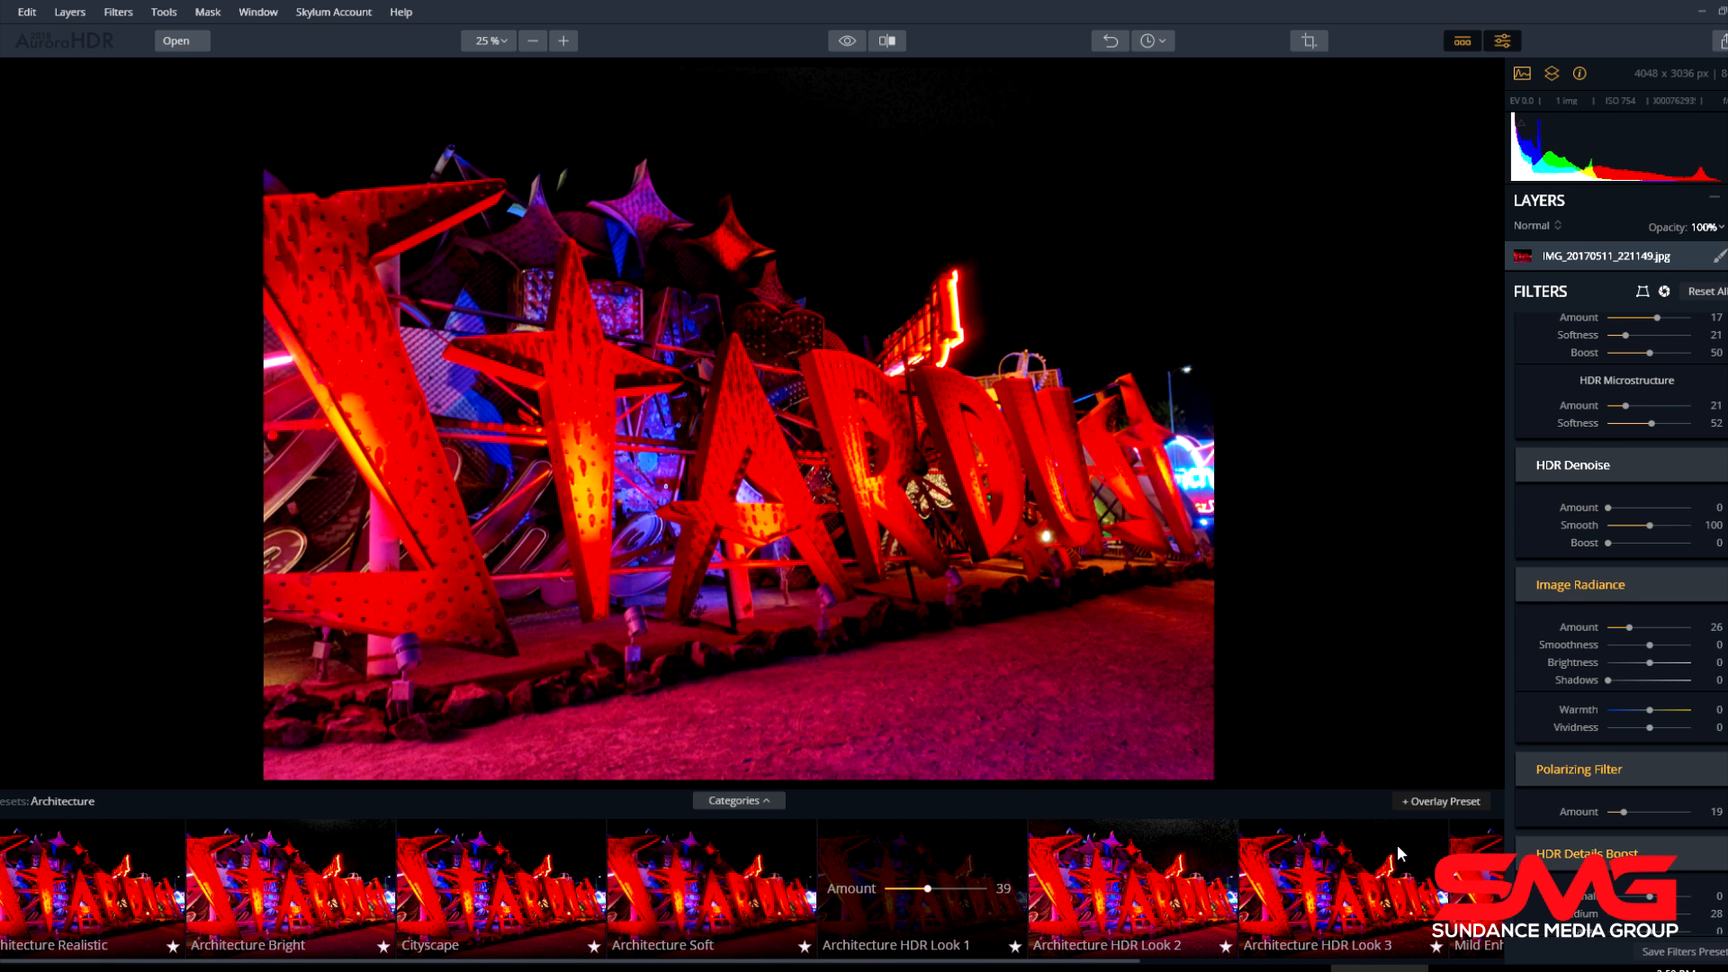
# Try the Architecture Realistic preset and compare it with the original photo in the quick preview and the split before/after view.
pyautogui.click(103, 855)
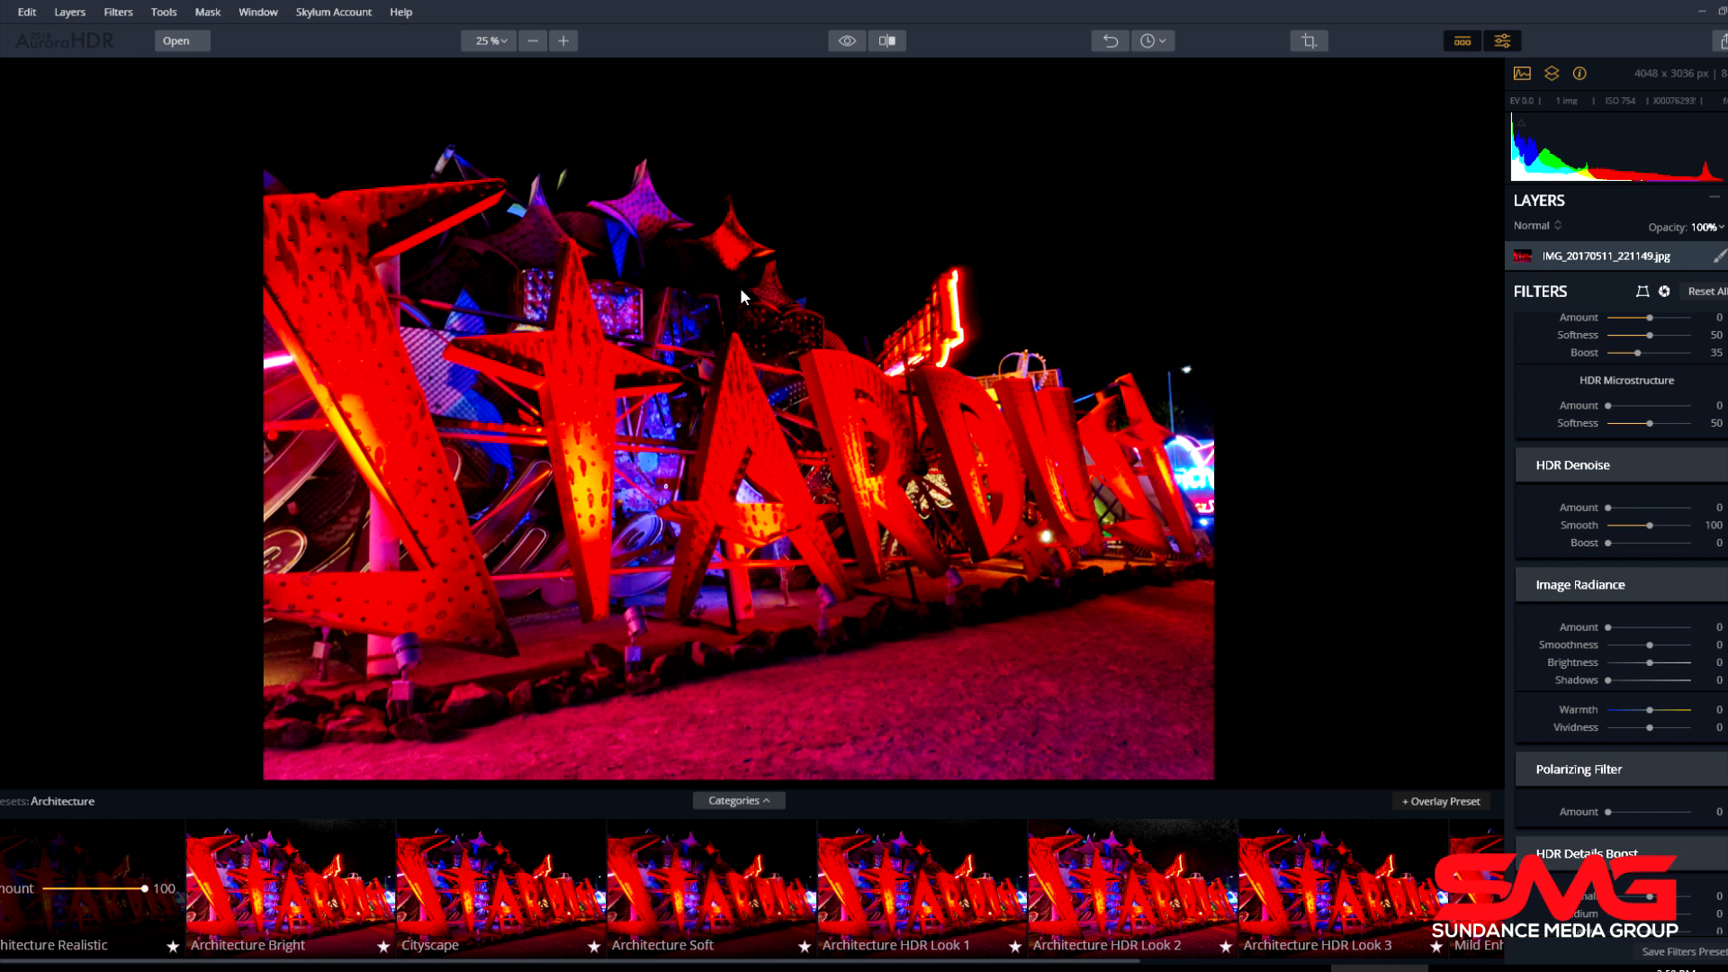
pyautogui.click(845, 42)
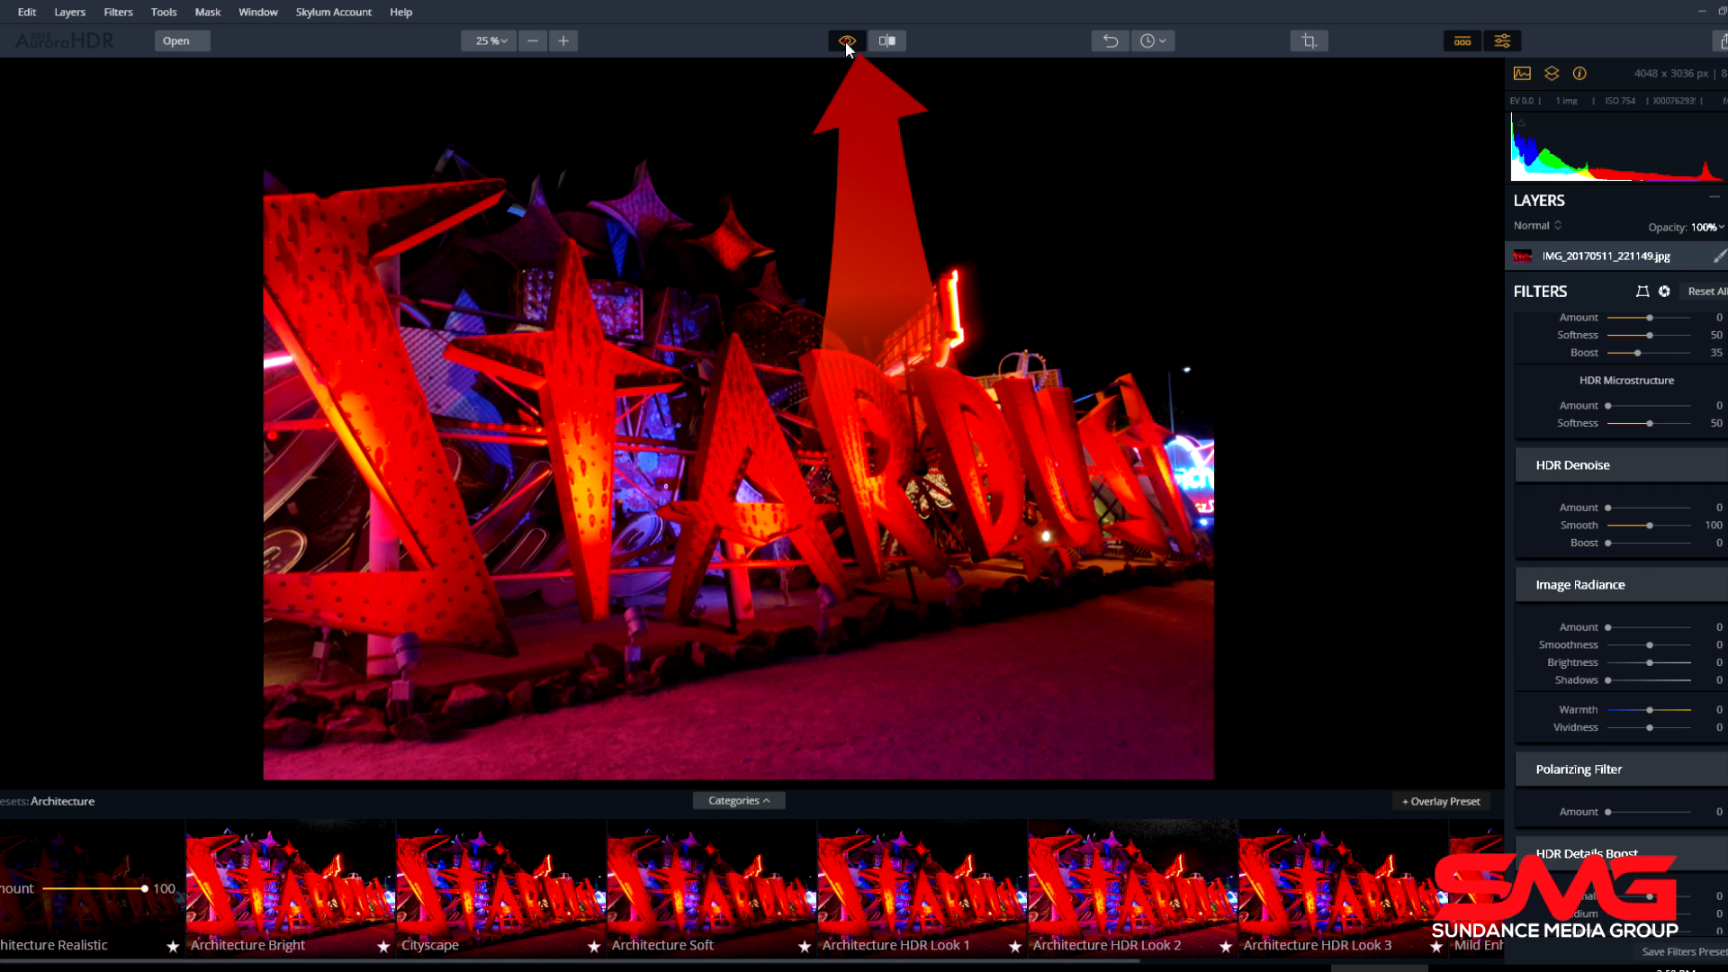
pyautogui.click(846, 41)
pyautogui.click(880, 42)
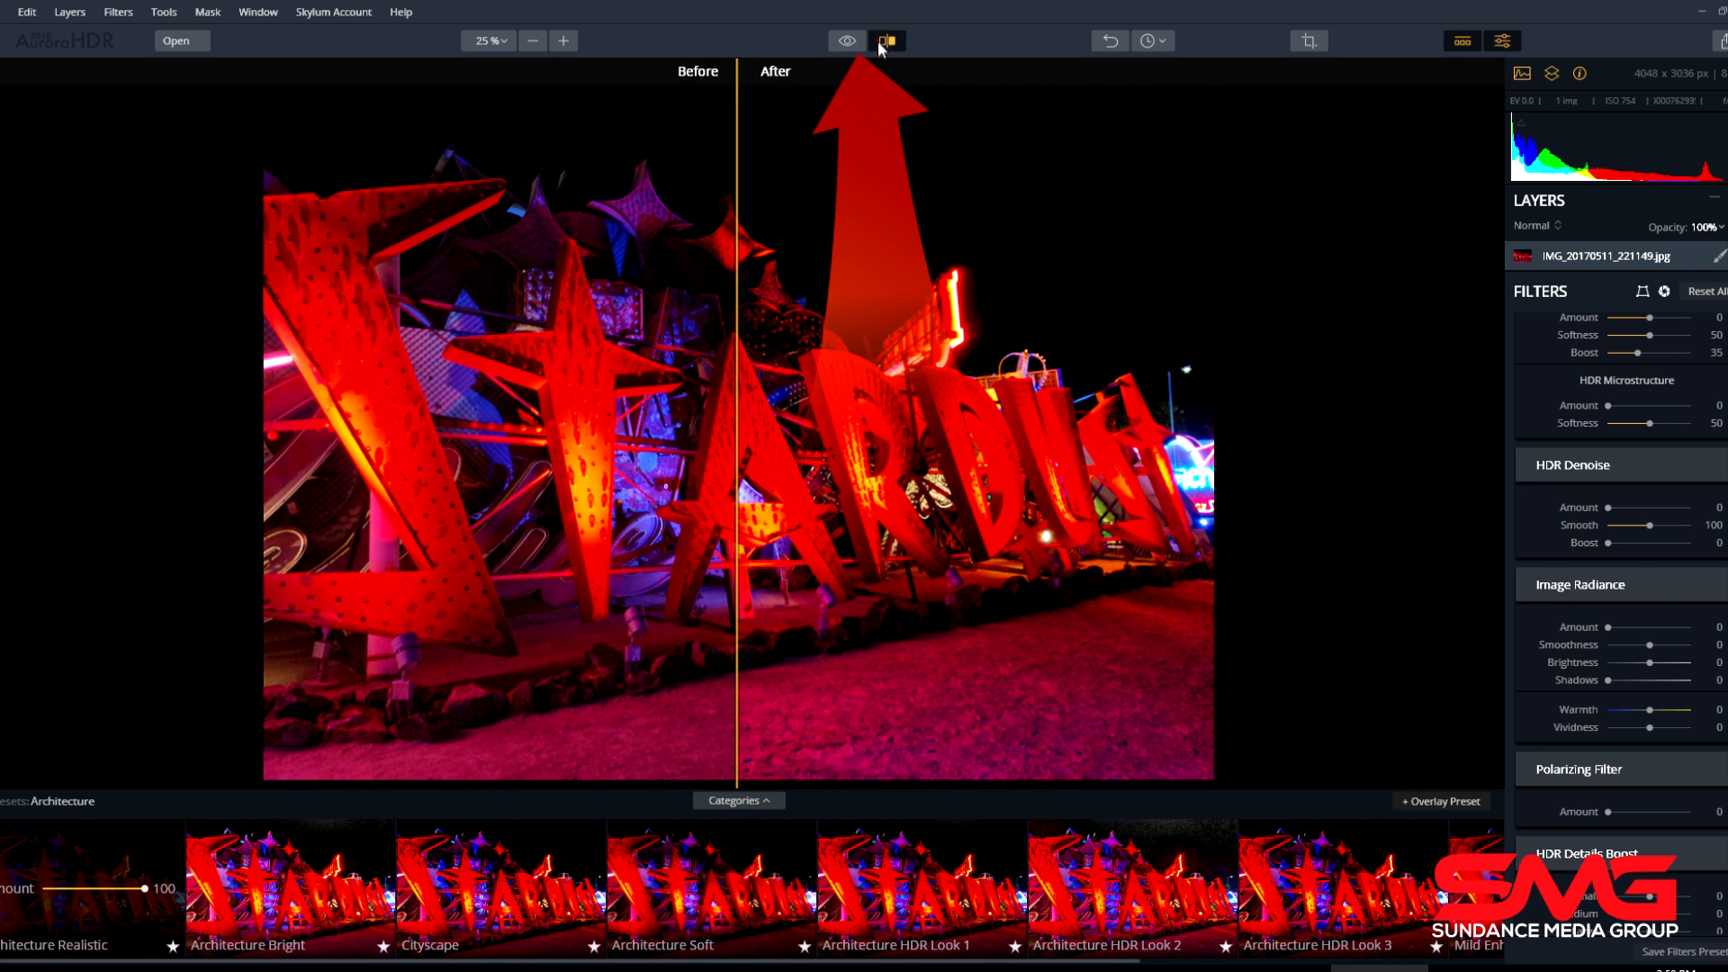
pyautogui.moveTo(737, 346); pyautogui.dragTo(898, 353)
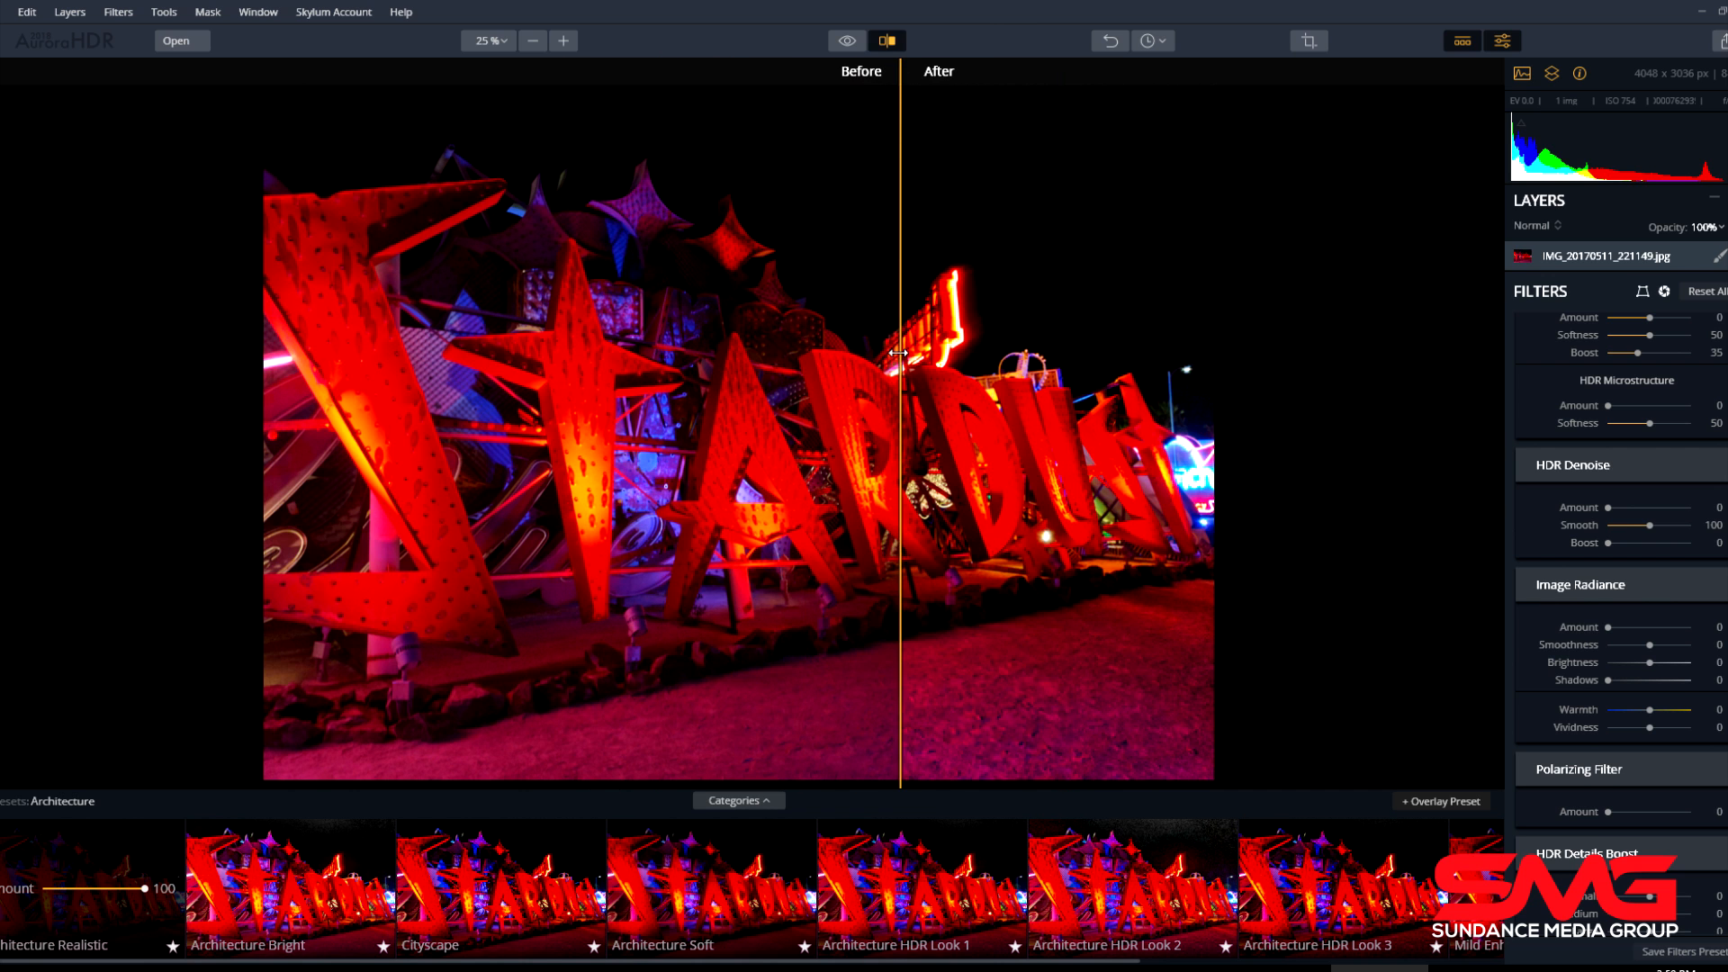
# Apply the Cityscape preset, compare it across the photo with the before/after divider, and close the comparison view.
pyautogui.click(508, 886)
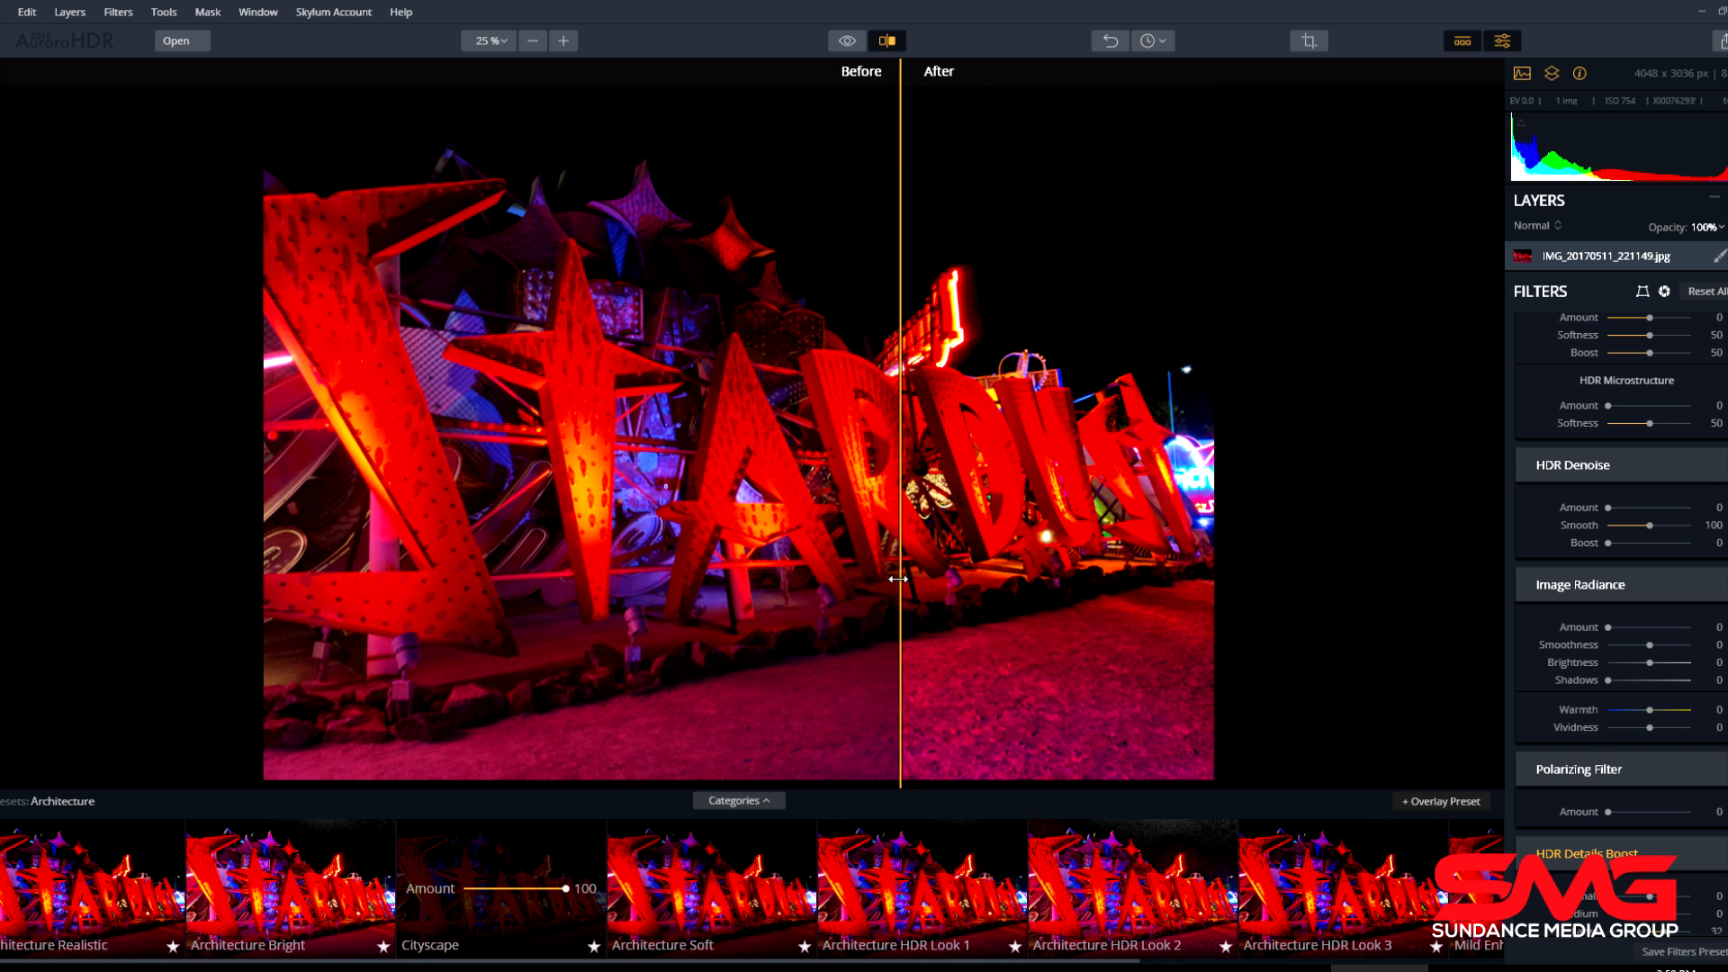
pyautogui.moveTo(898, 579); pyautogui.dragTo(343, 558)
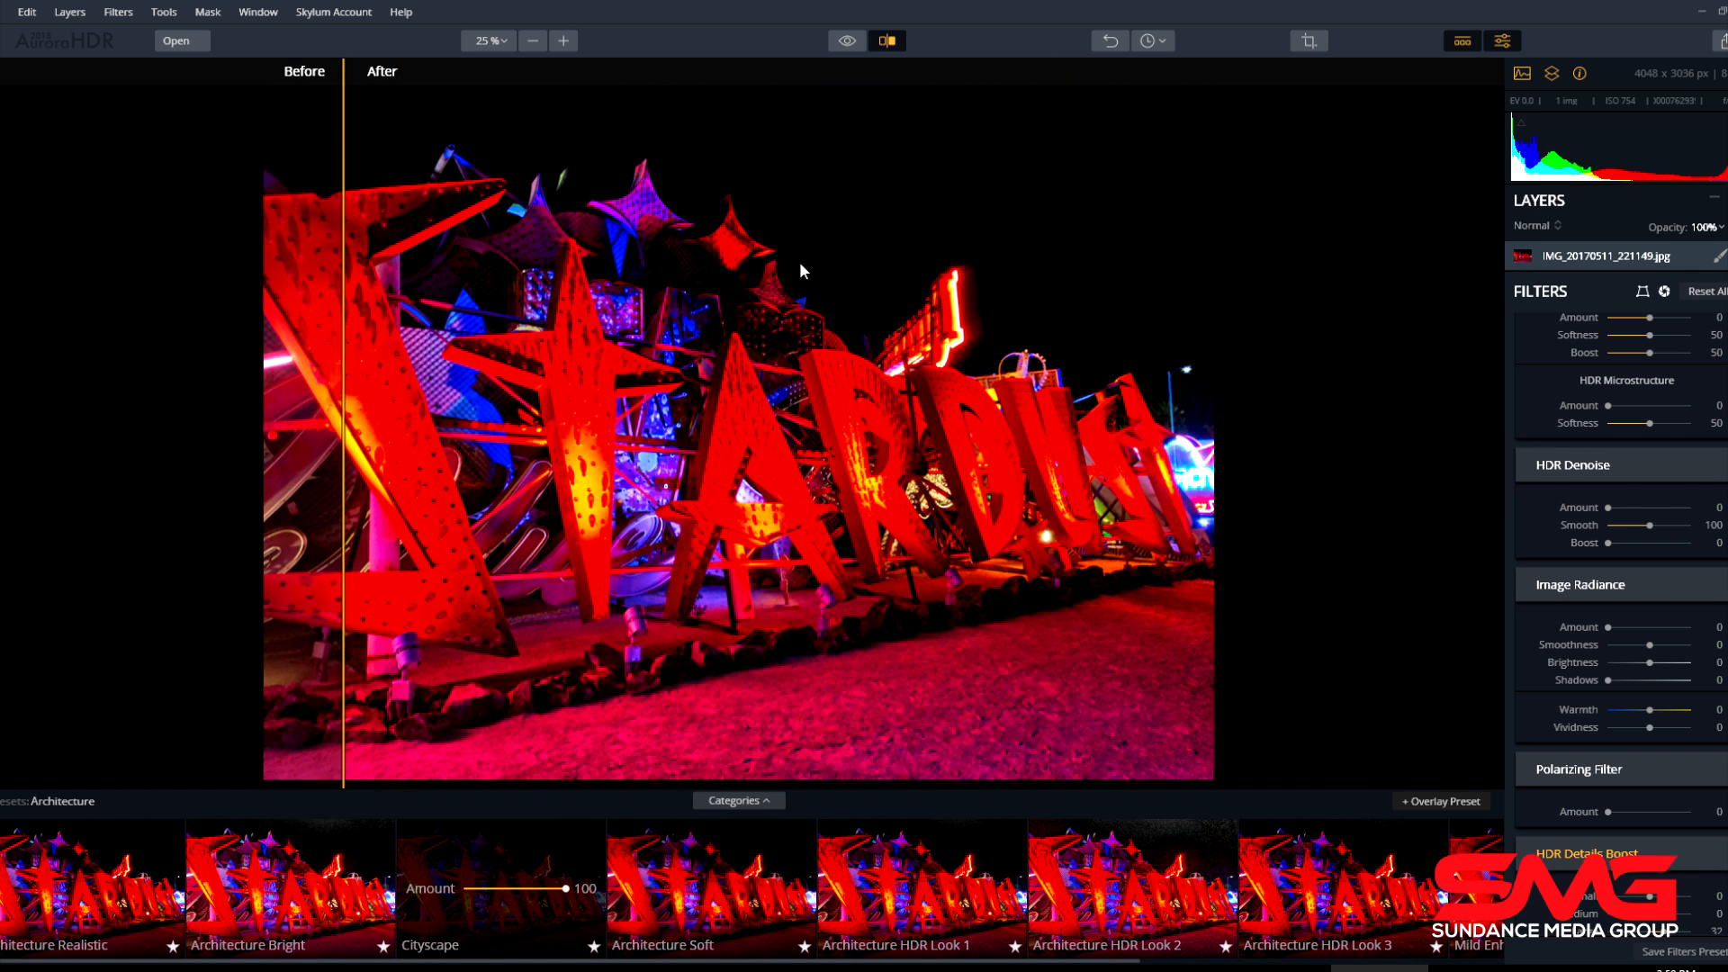
pyautogui.click(888, 40)
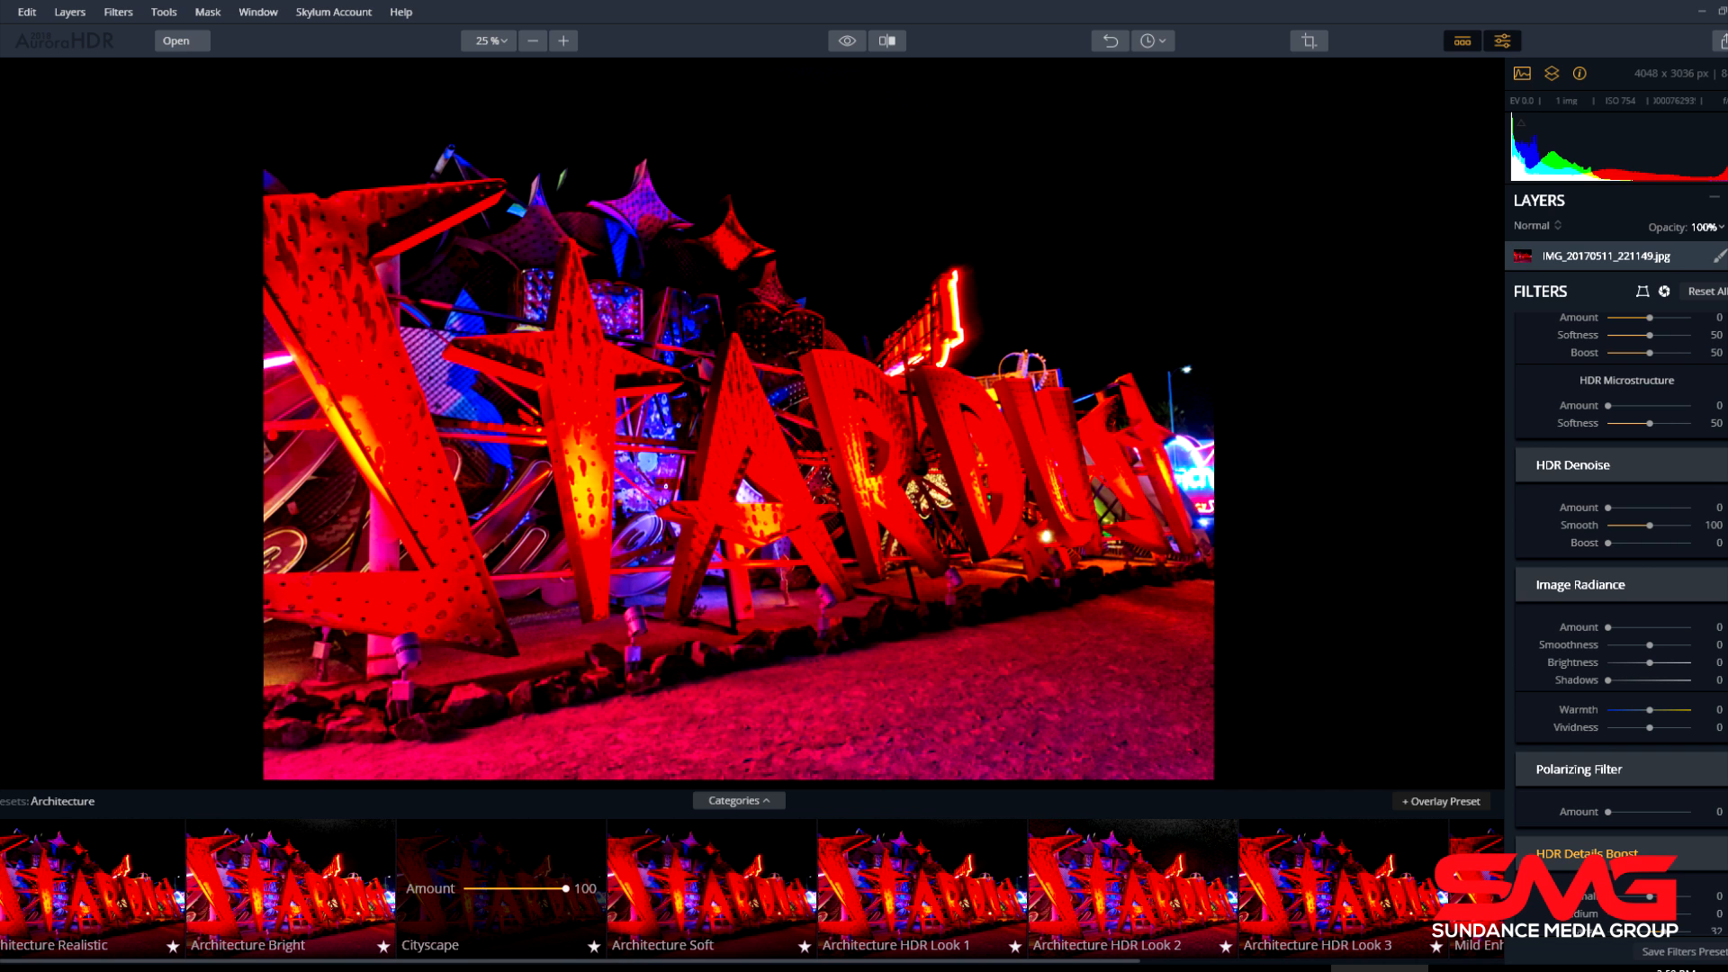
# Darken the blacks in the HDR Basic filter, trying -100 and settling on -40.
pyautogui.scroll(6, 1620, 621)
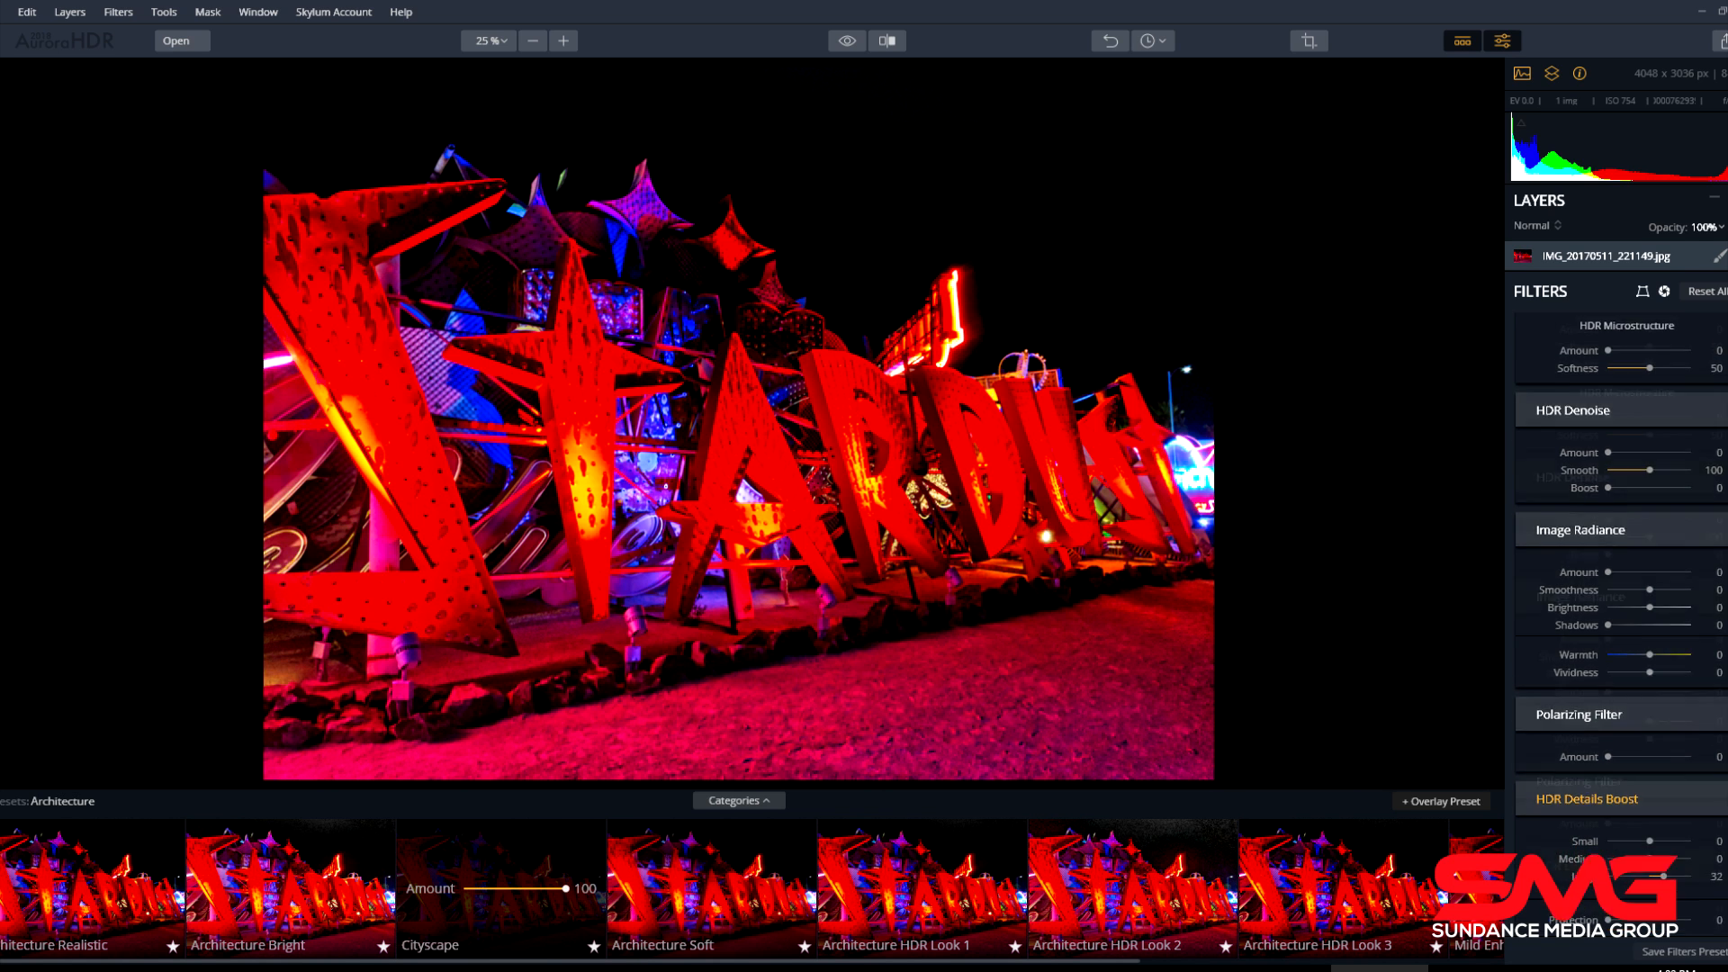
pyautogui.scroll(1, 1620, 621)
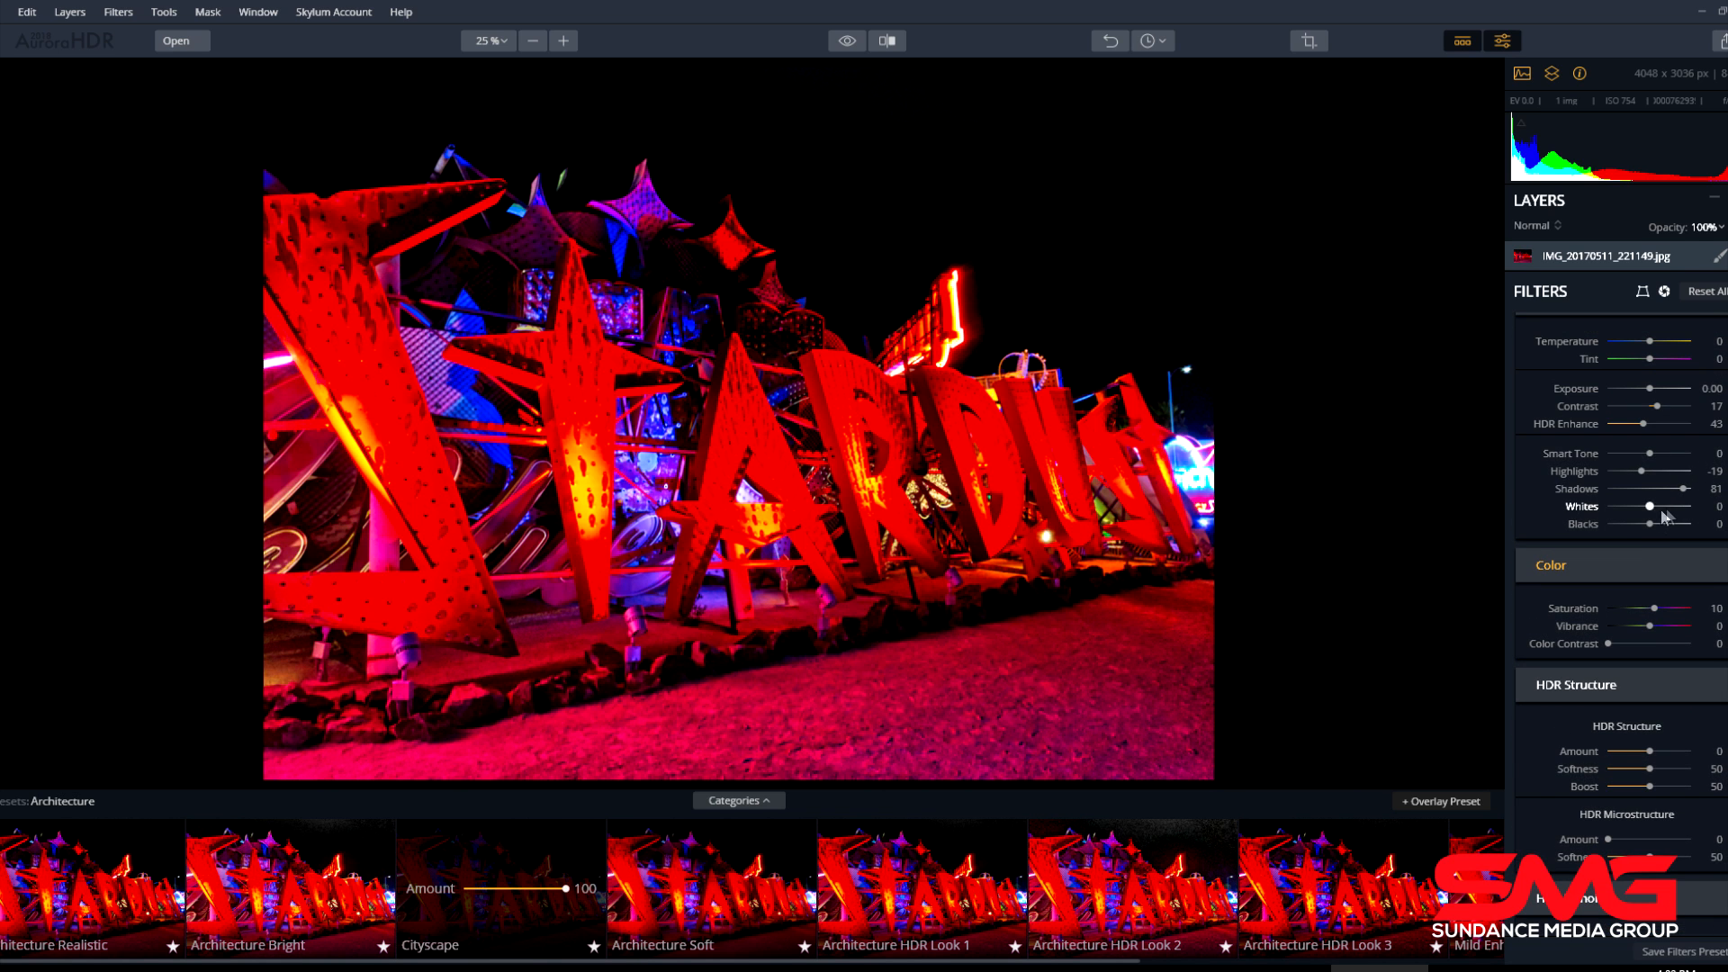
pyautogui.moveTo(1649, 524); pyautogui.dragTo(1601, 526)
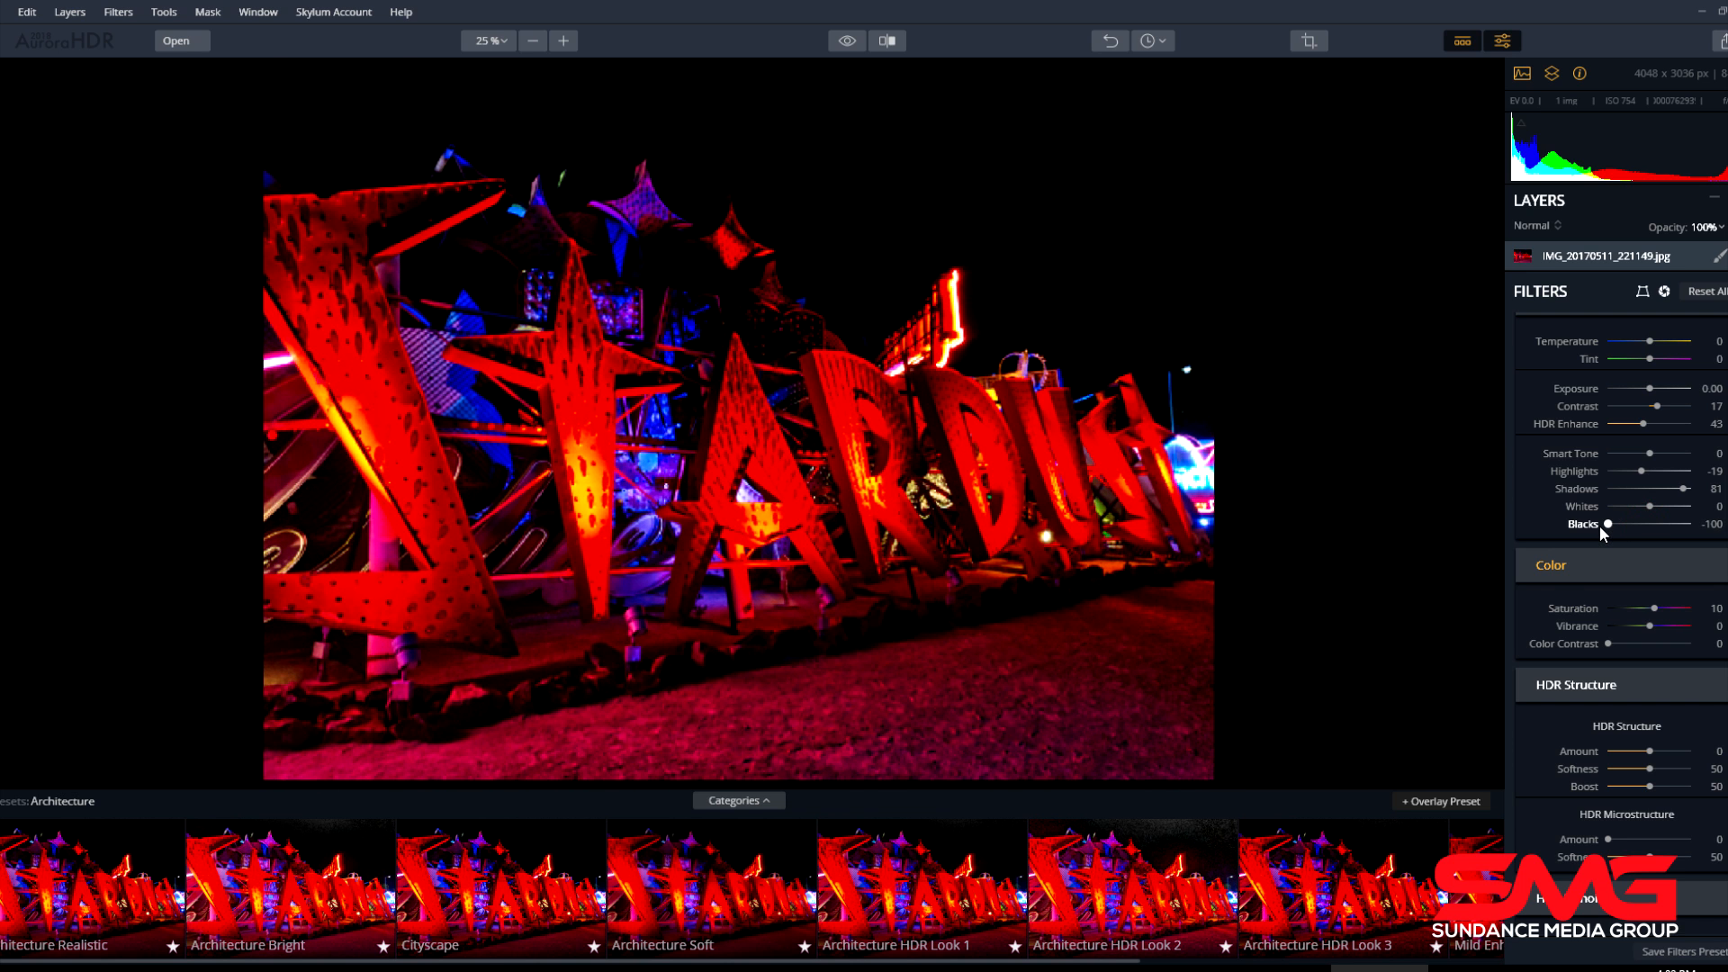
pyautogui.moveTo(1611, 526); pyautogui.dragTo(1632, 524)
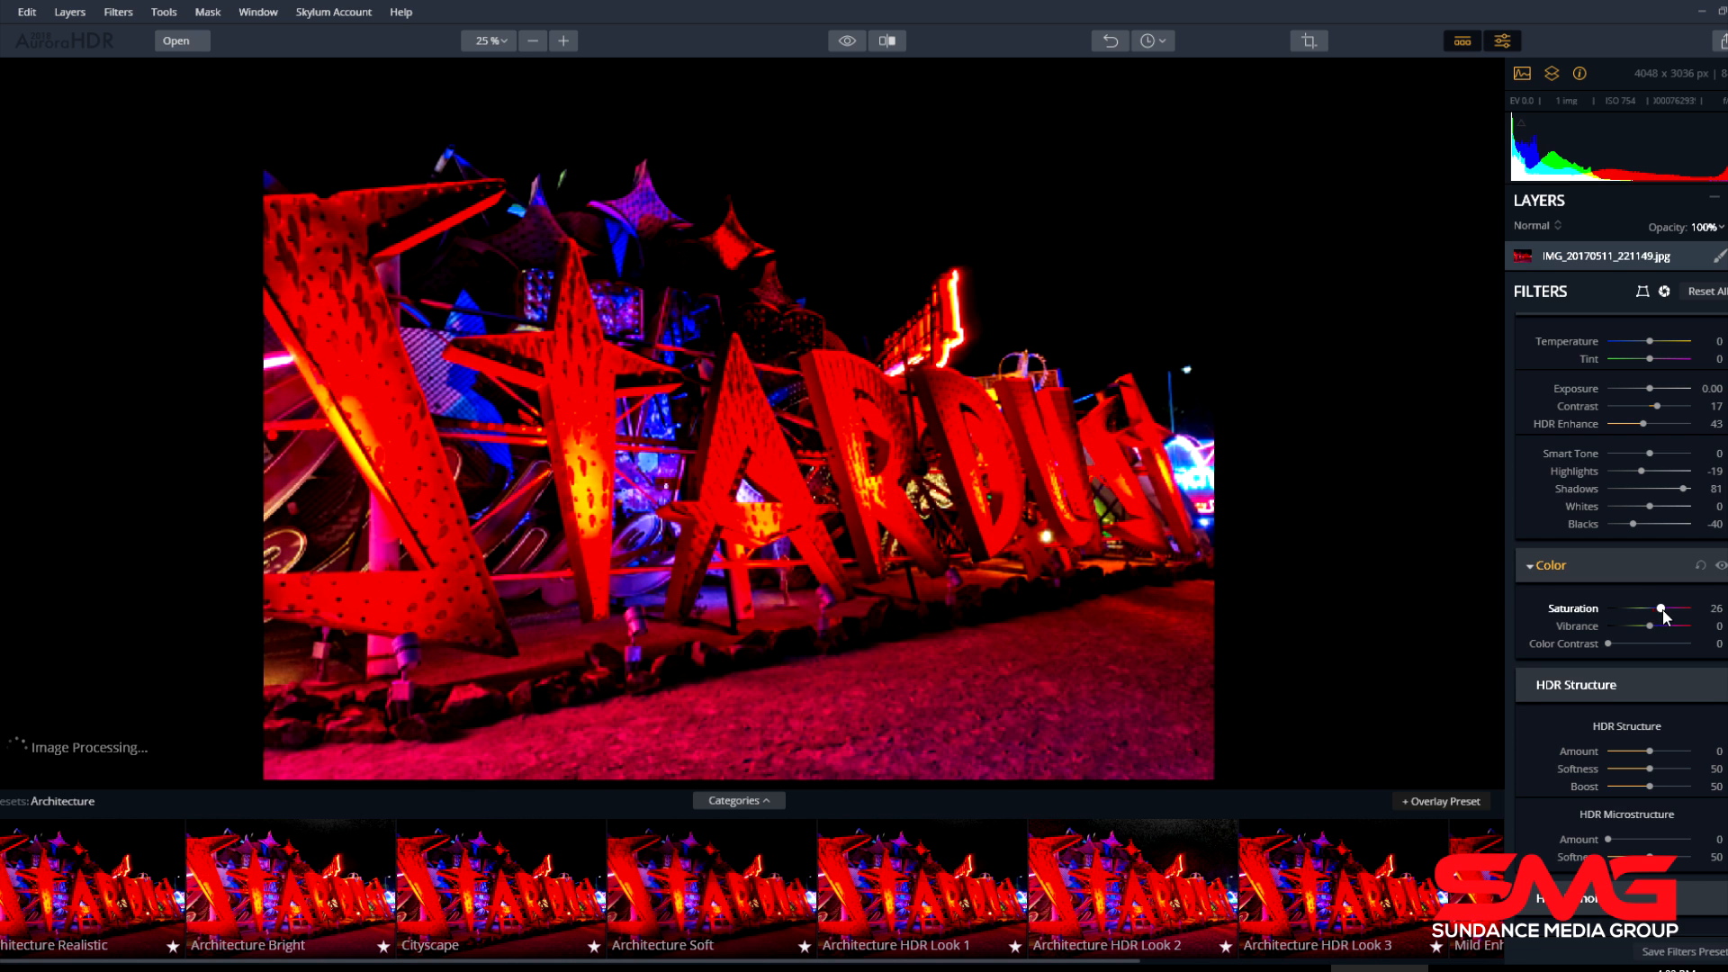
# Set Color saturation to 33 and vibrance to 13, HDR Structure amount to -71, softness to 89, boost to 70, and HDR Microstructure amount to 82.
pyautogui.moveTo(1661, 608); pyautogui.dragTo(1658, 632)
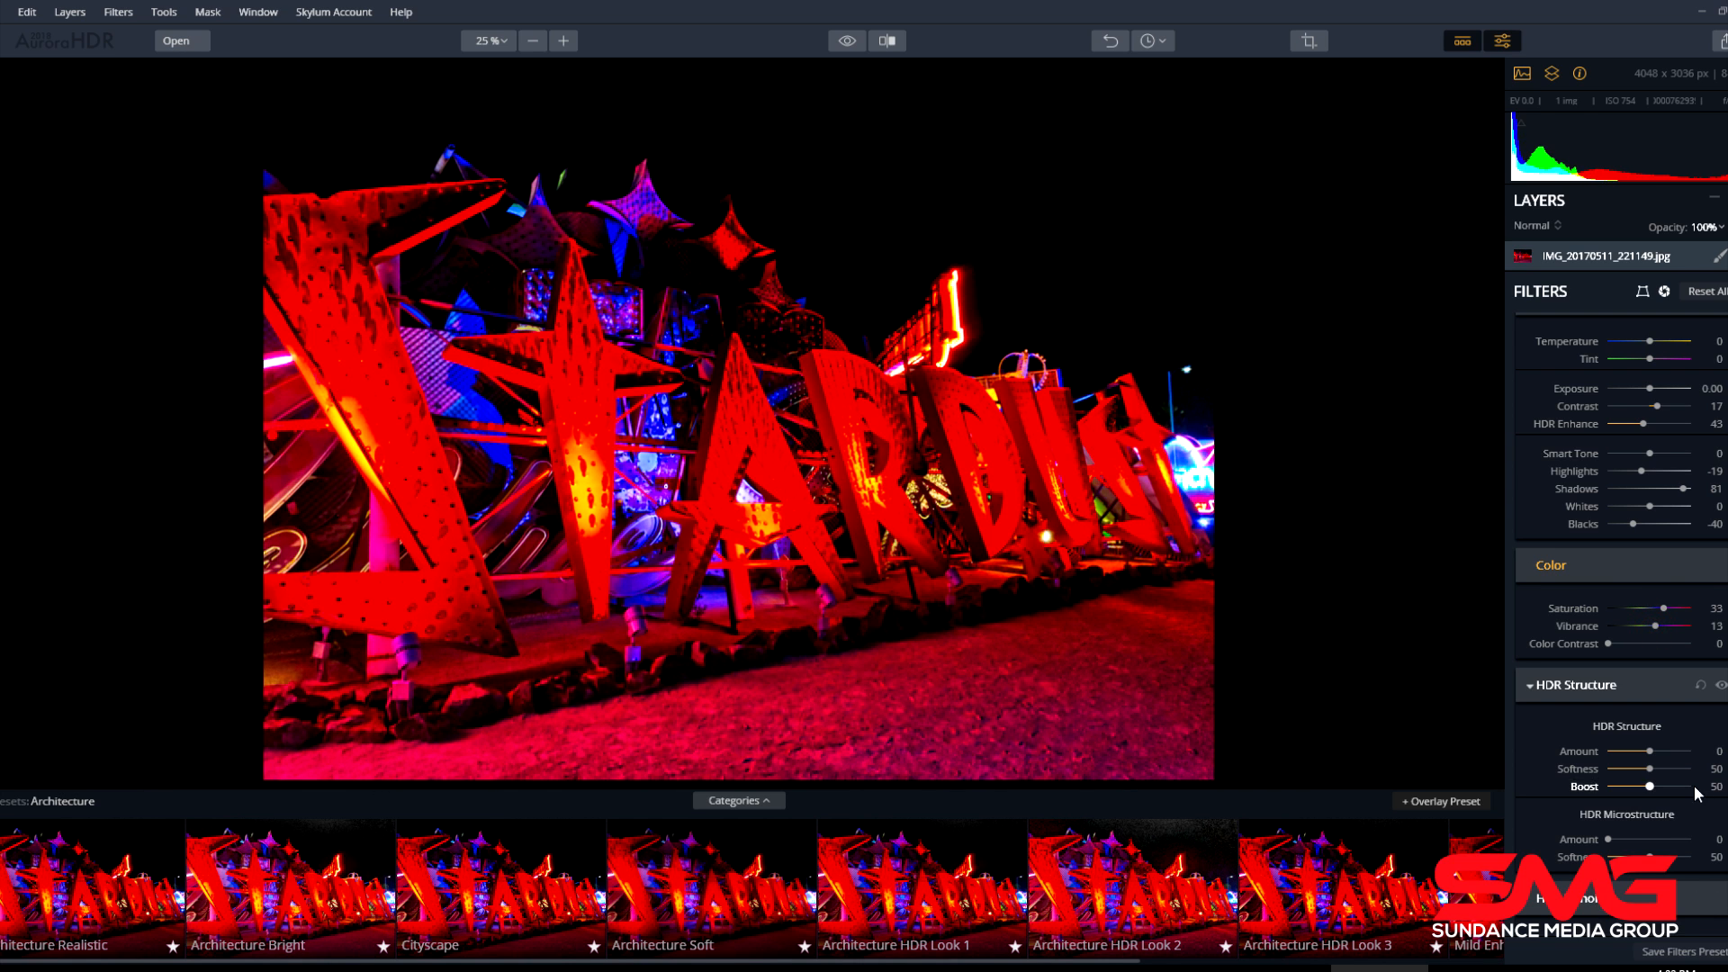
pyautogui.moveTo(1651, 752); pyautogui.dragTo(1683, 752)
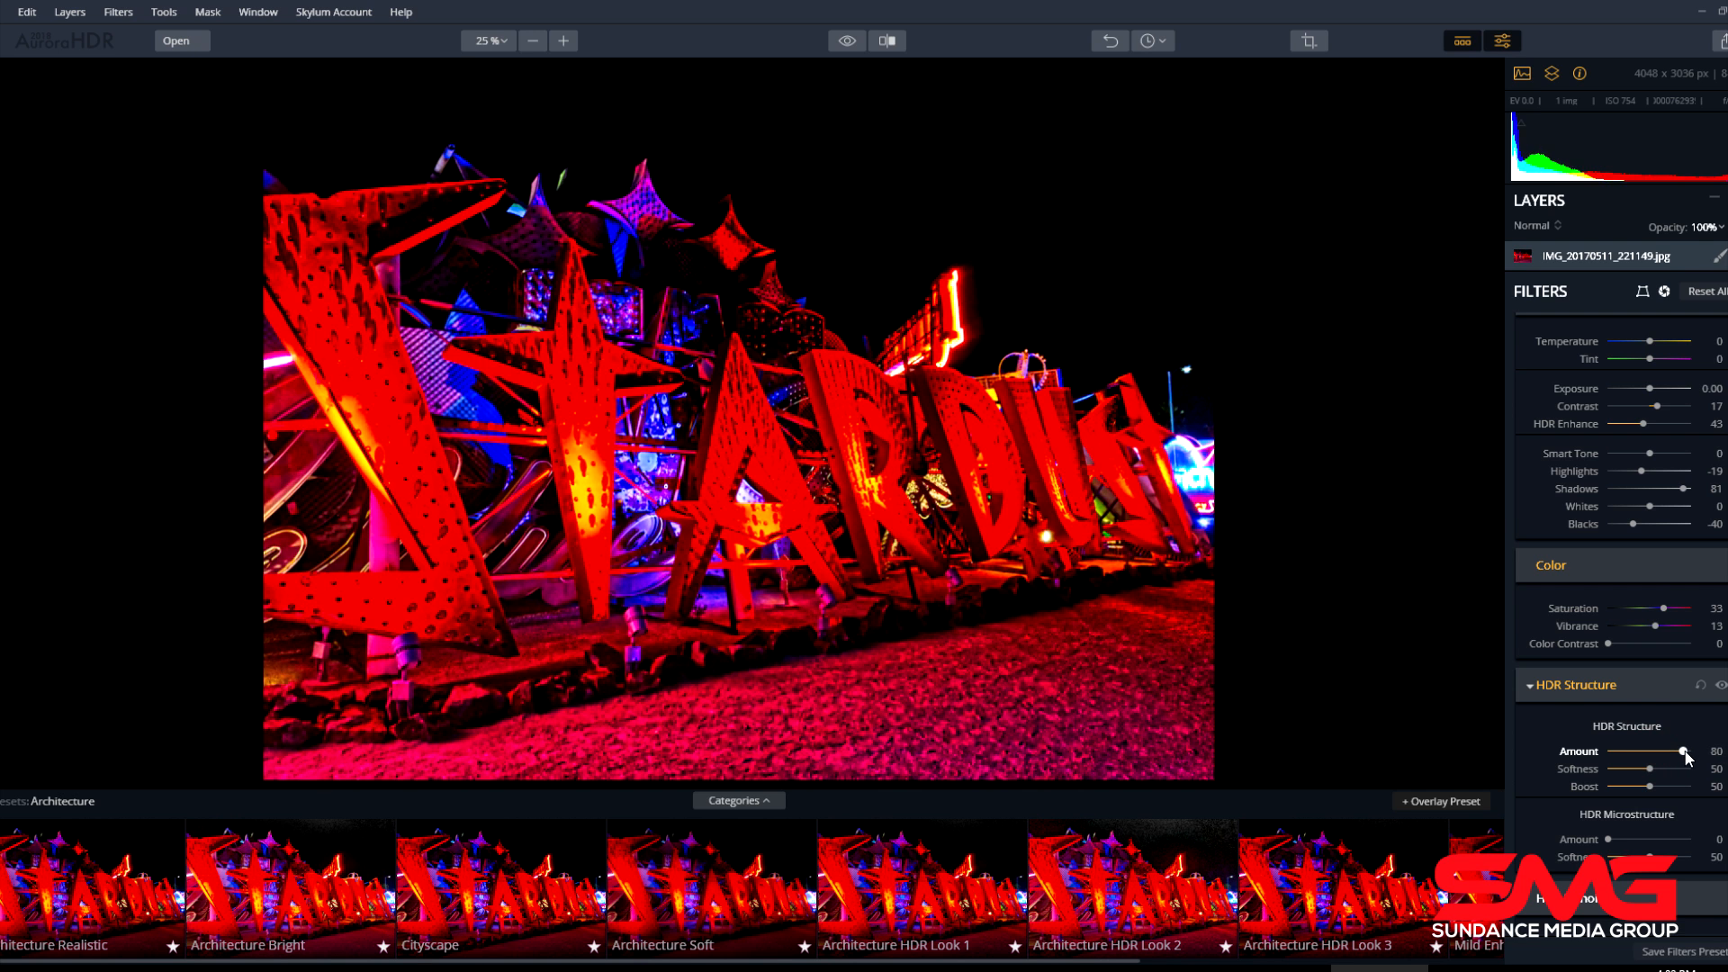
pyautogui.moveTo(1683, 751); pyautogui.dragTo(1667, 787)
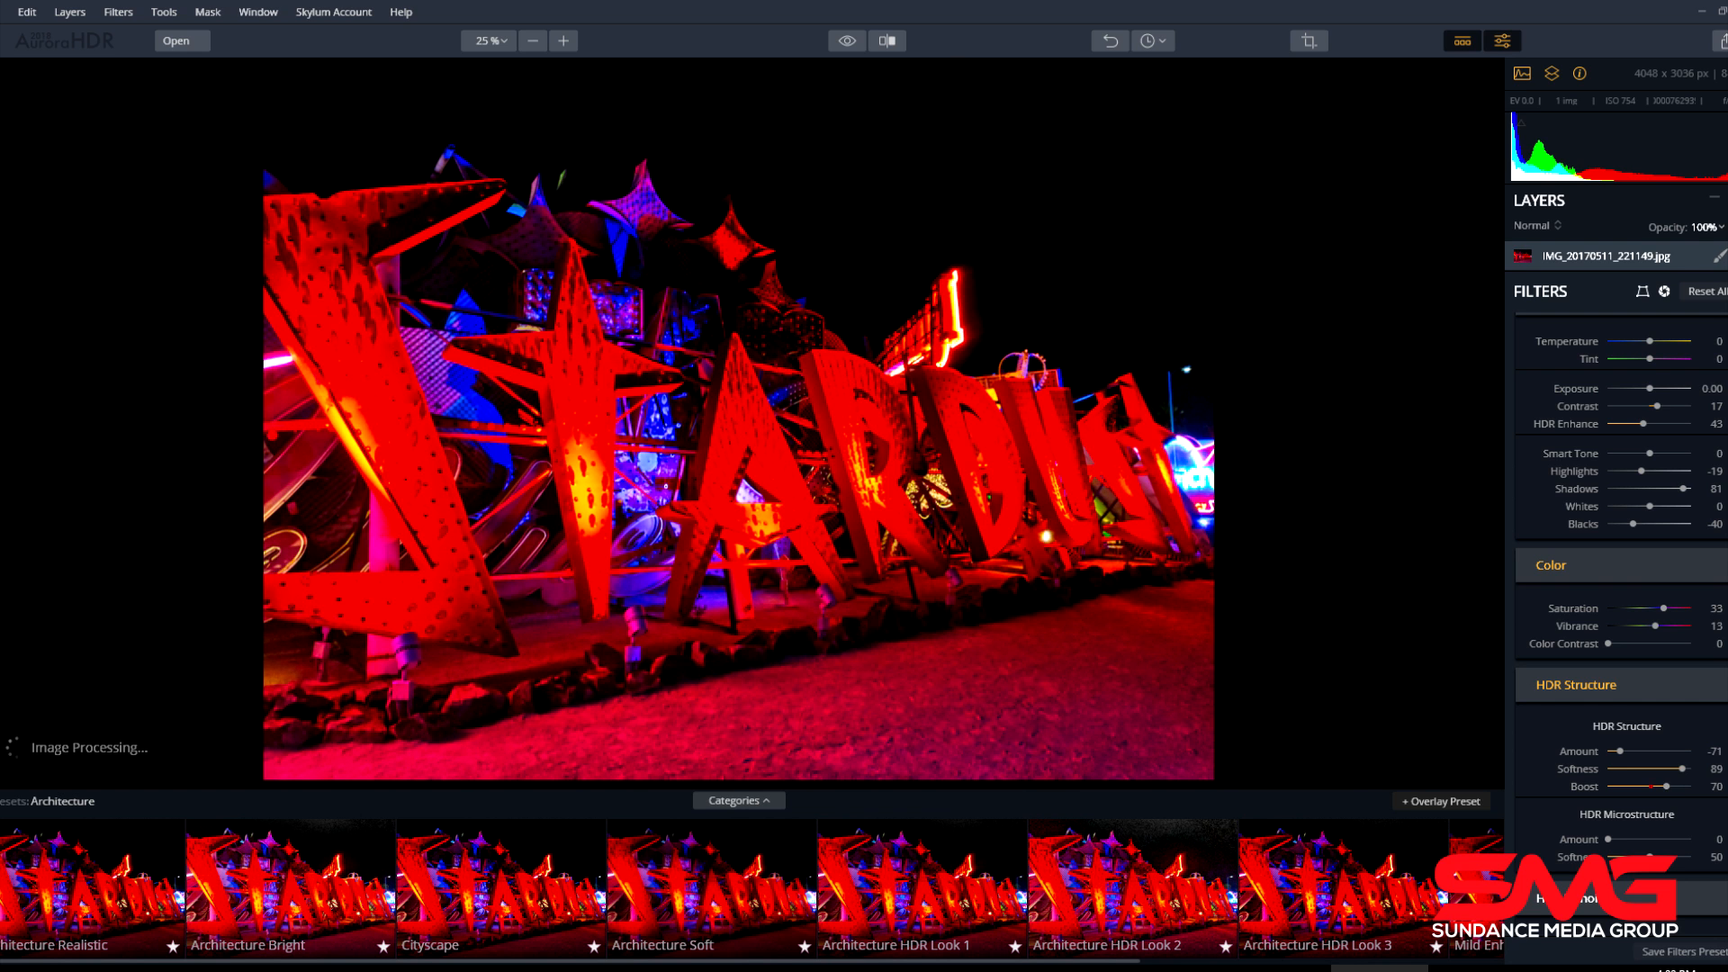
pyautogui.moveTo(1611, 837); pyautogui.dragTo(1679, 845)
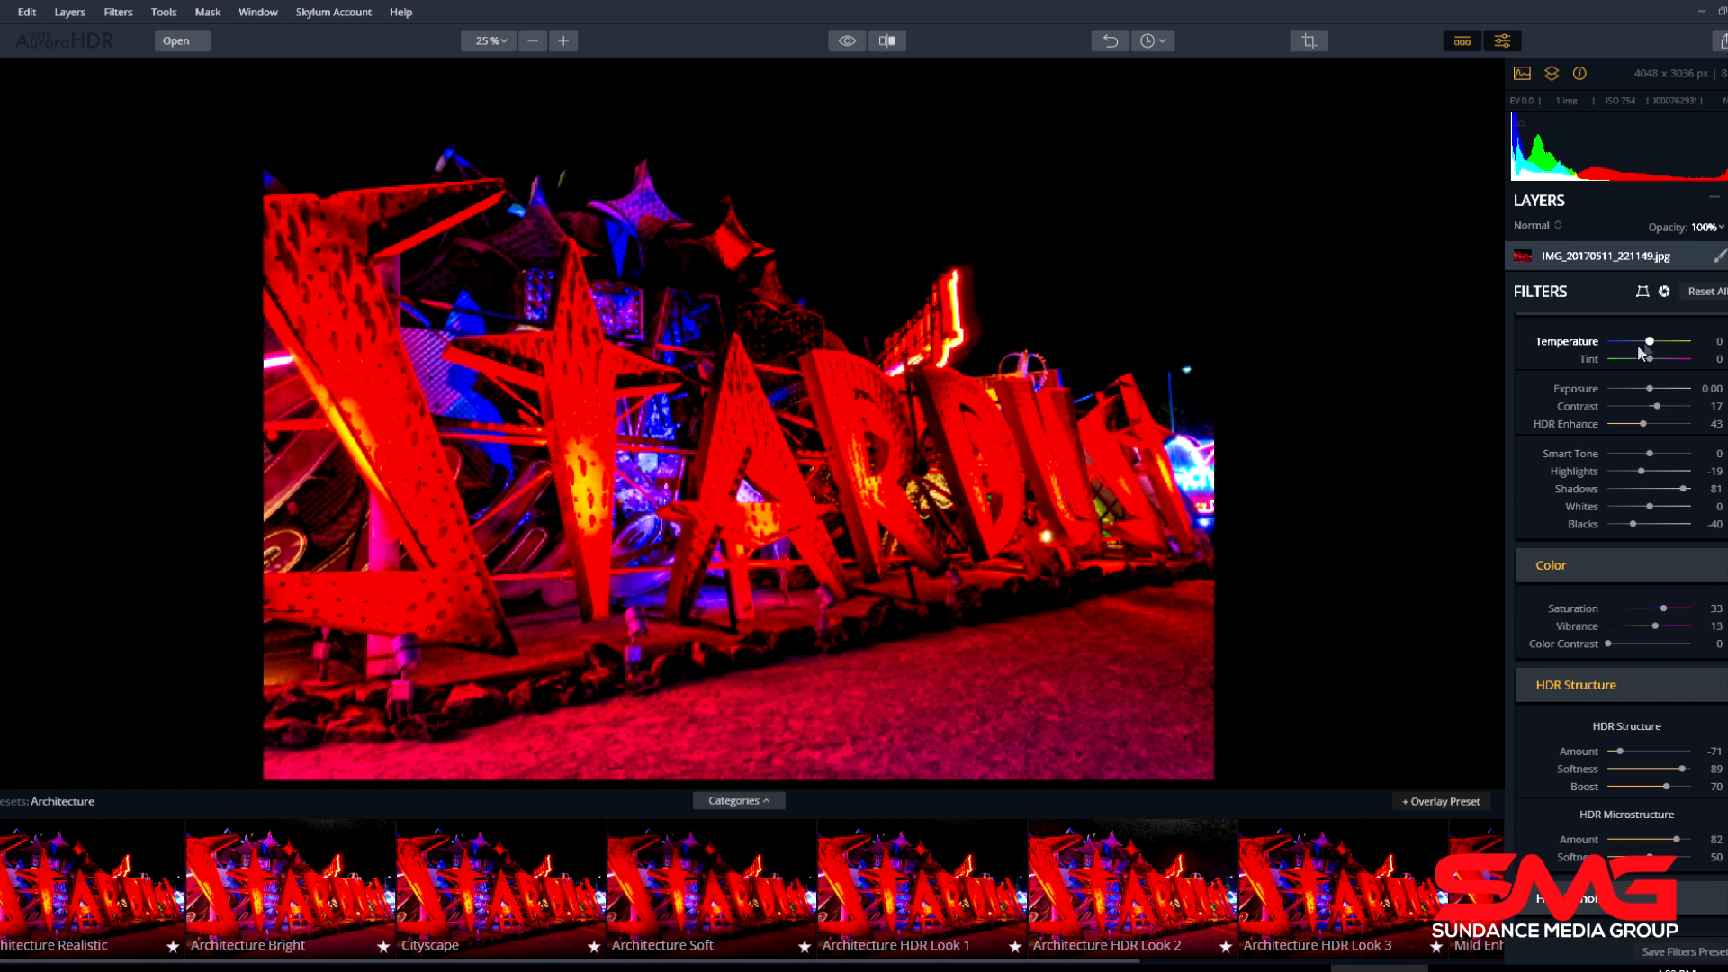
# Cool the photo by trying temperatures of -42 and 91, settling on -71, and set the tint to -36.
pyautogui.moveTo(1645, 345)
pyautogui.mouseDown()
pyautogui.moveTo(1620, 343)
pyautogui.moveTo(1635, 348)
pyautogui.mouseUp()
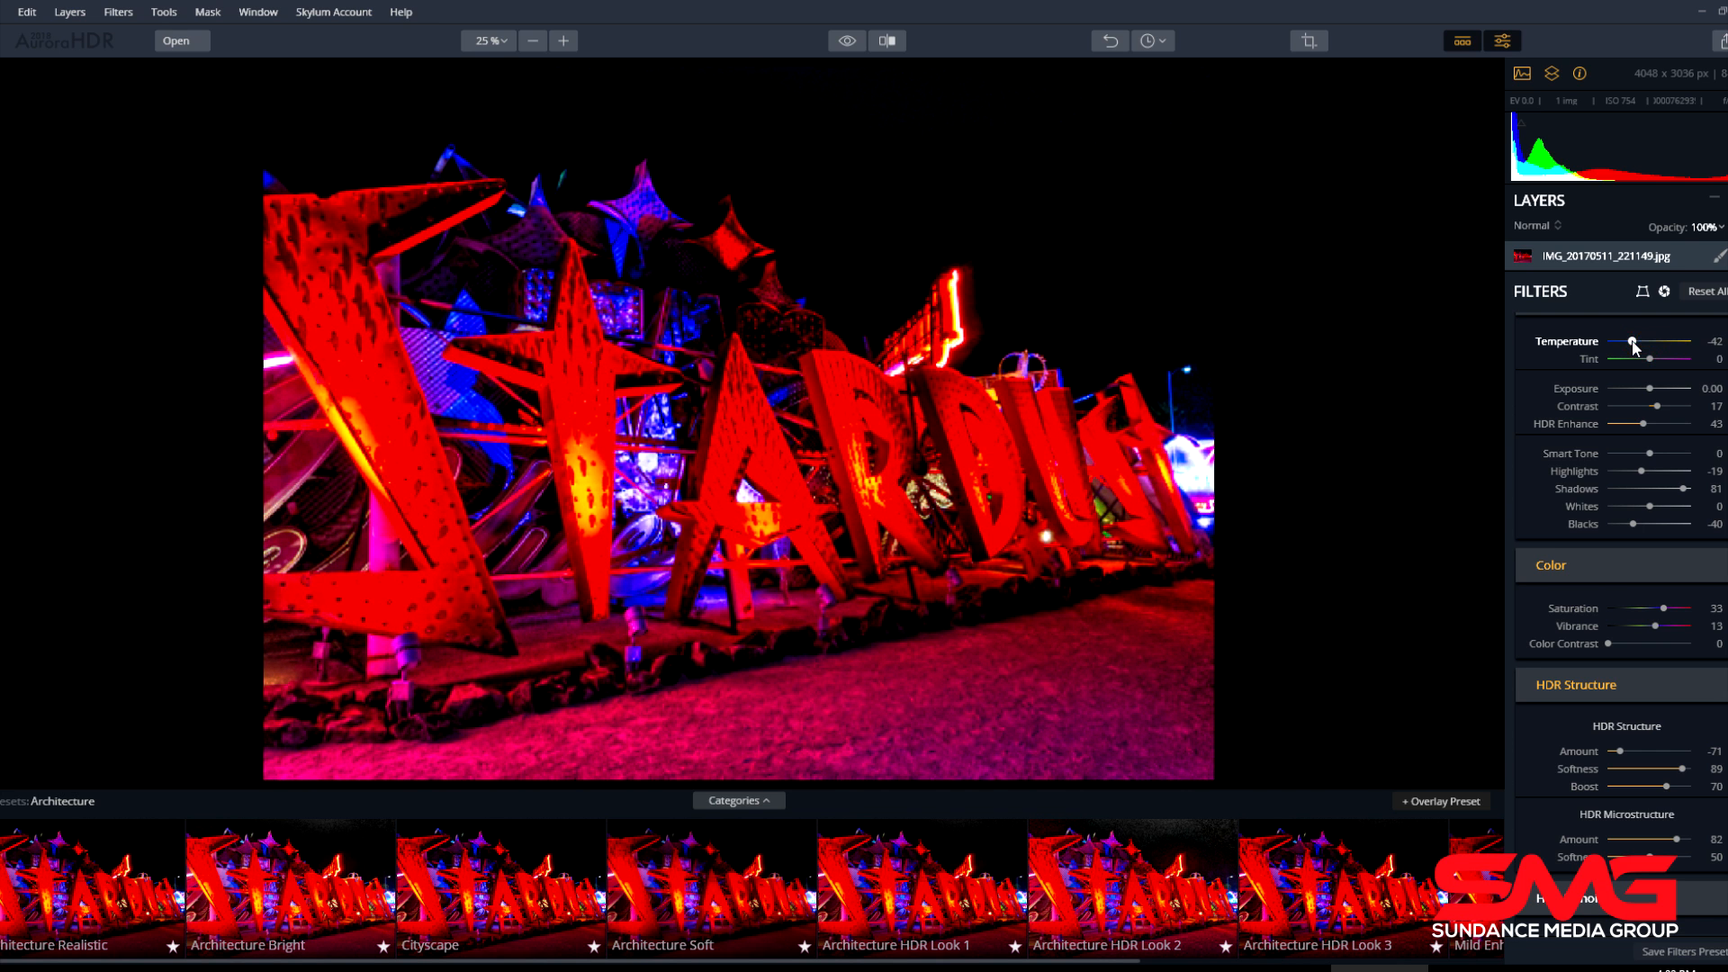
pyautogui.moveTo(1635, 348); pyautogui.dragTo(1688, 351)
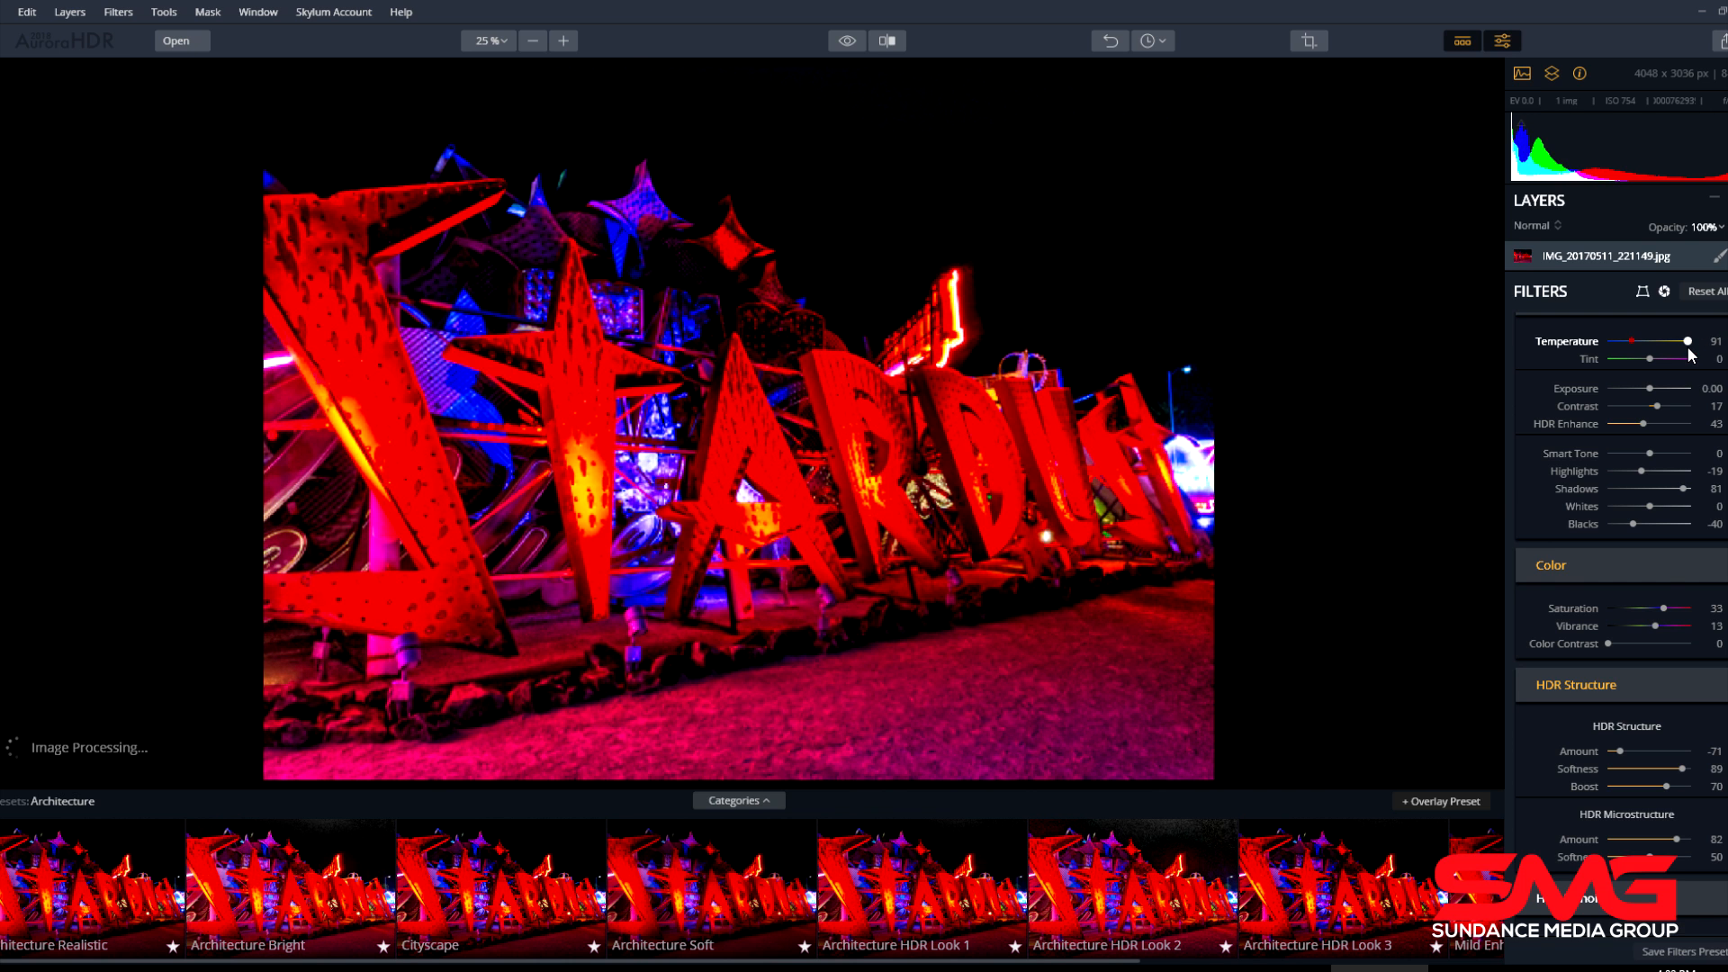
pyautogui.moveTo(1676, 341); pyautogui.dragTo(1620, 343)
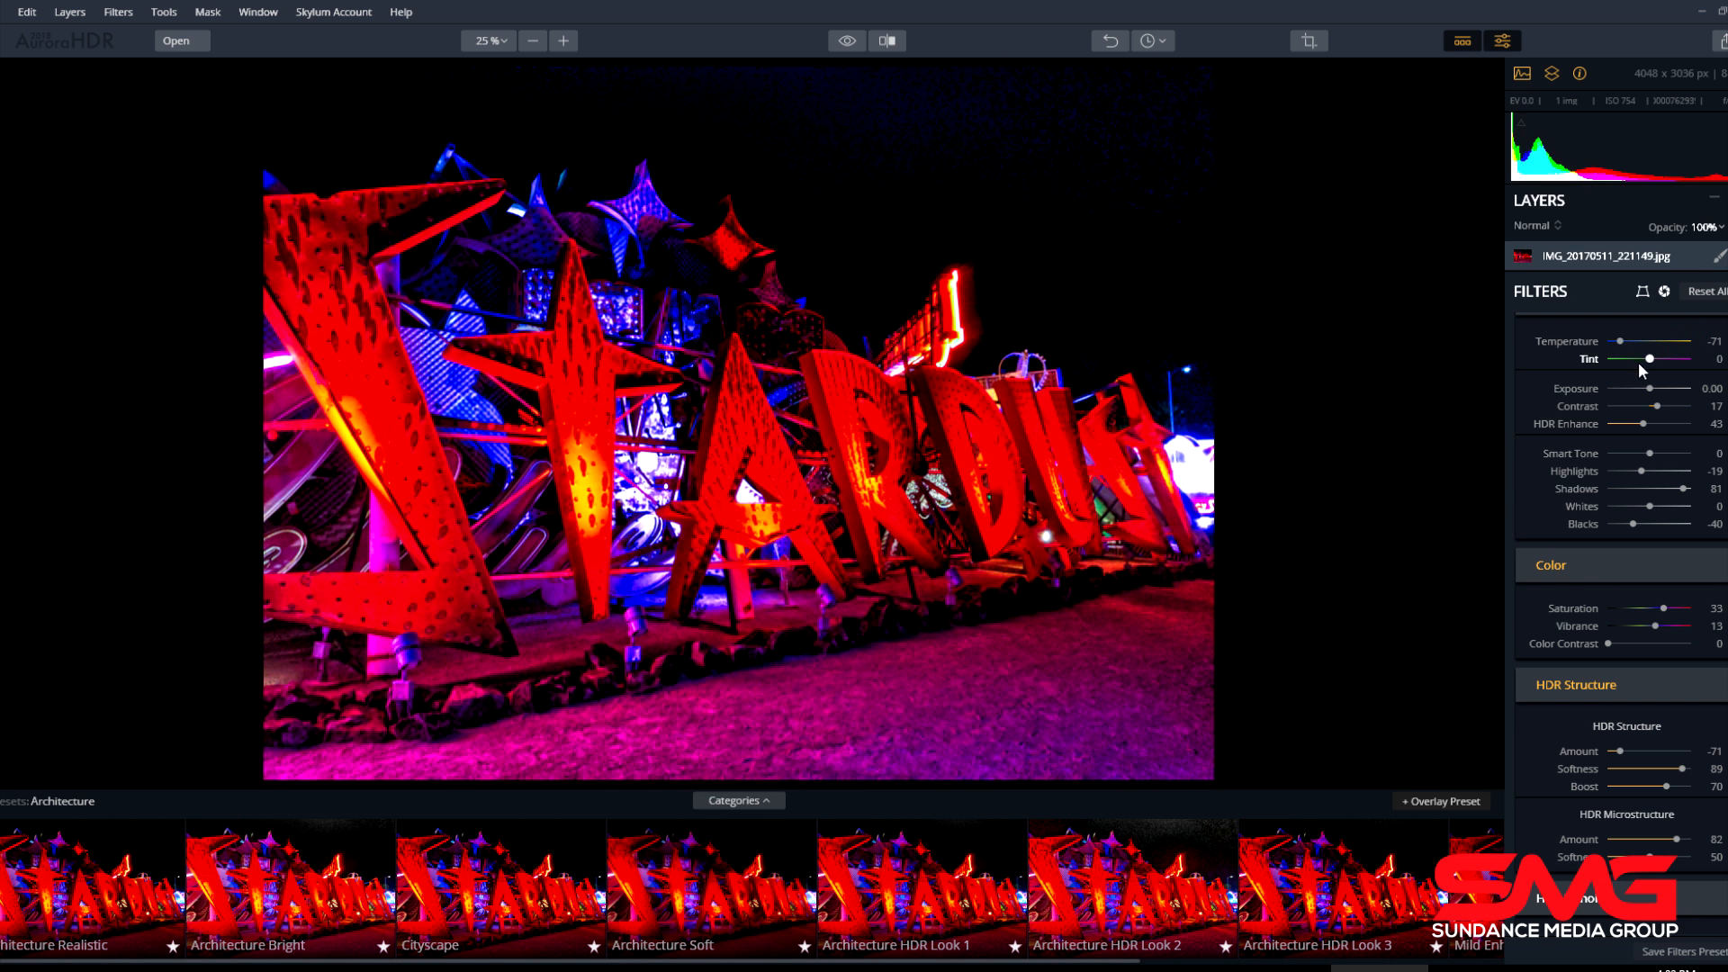
pyautogui.moveTo(1650, 359); pyautogui.dragTo(1637, 361)
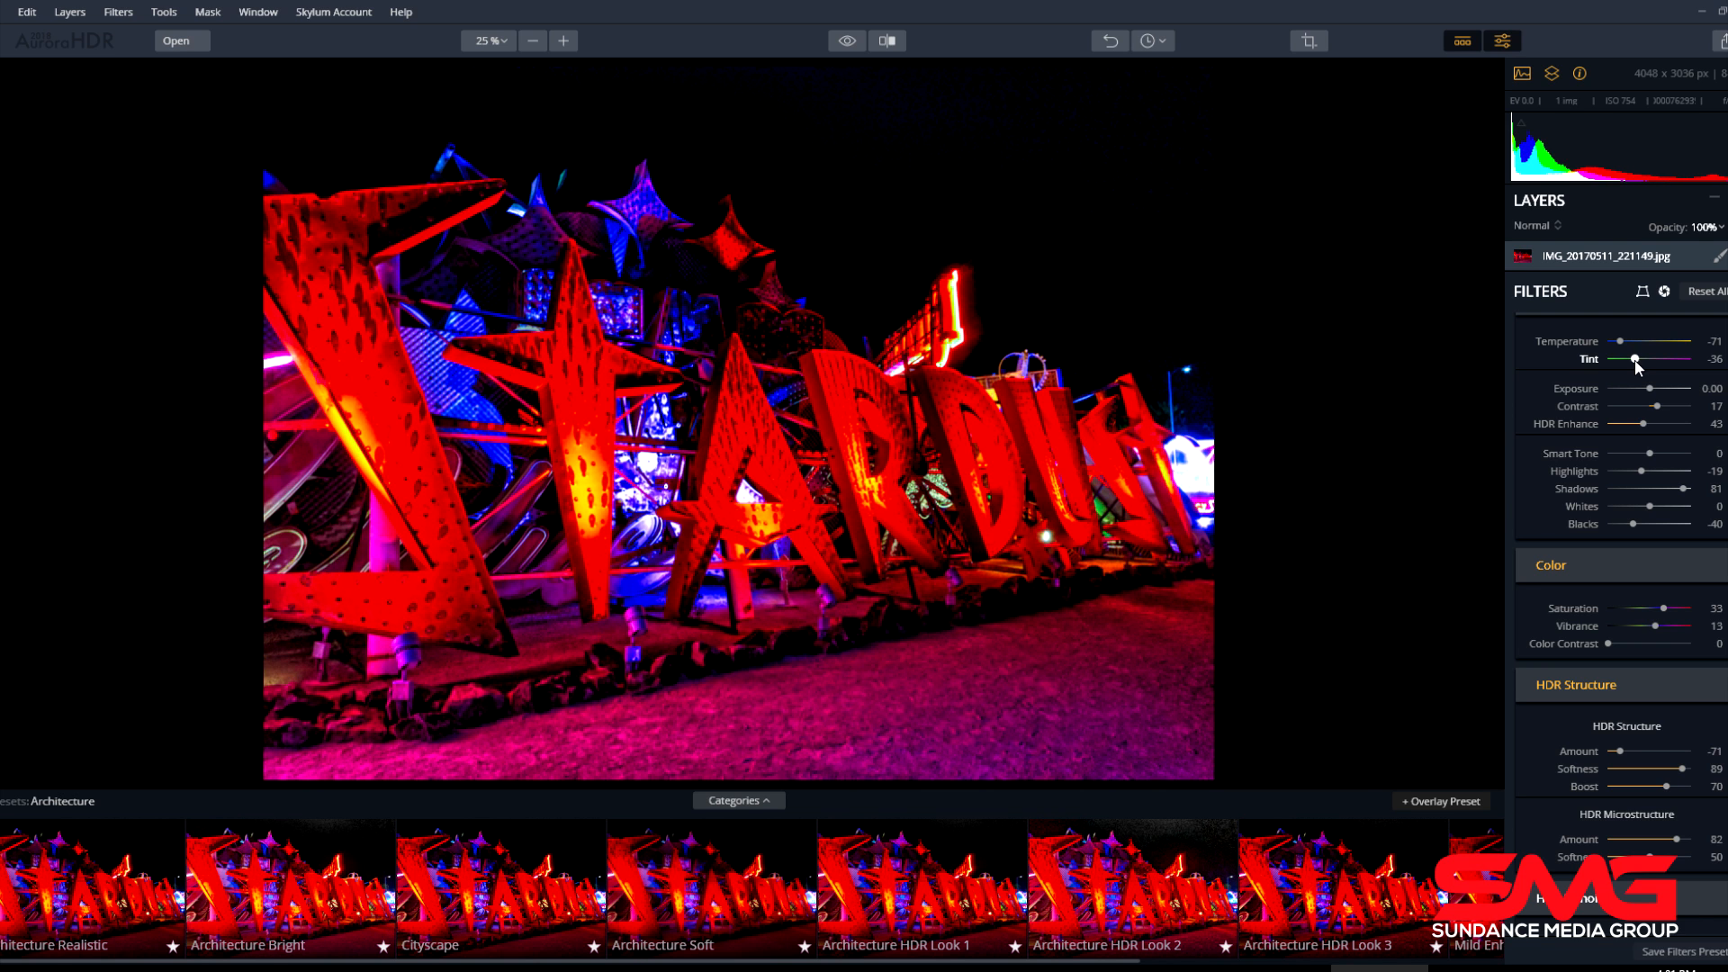
# Compare the edited photo with the original in the split before/after view, moving the divider to the letter A.
pyautogui.click(888, 40)
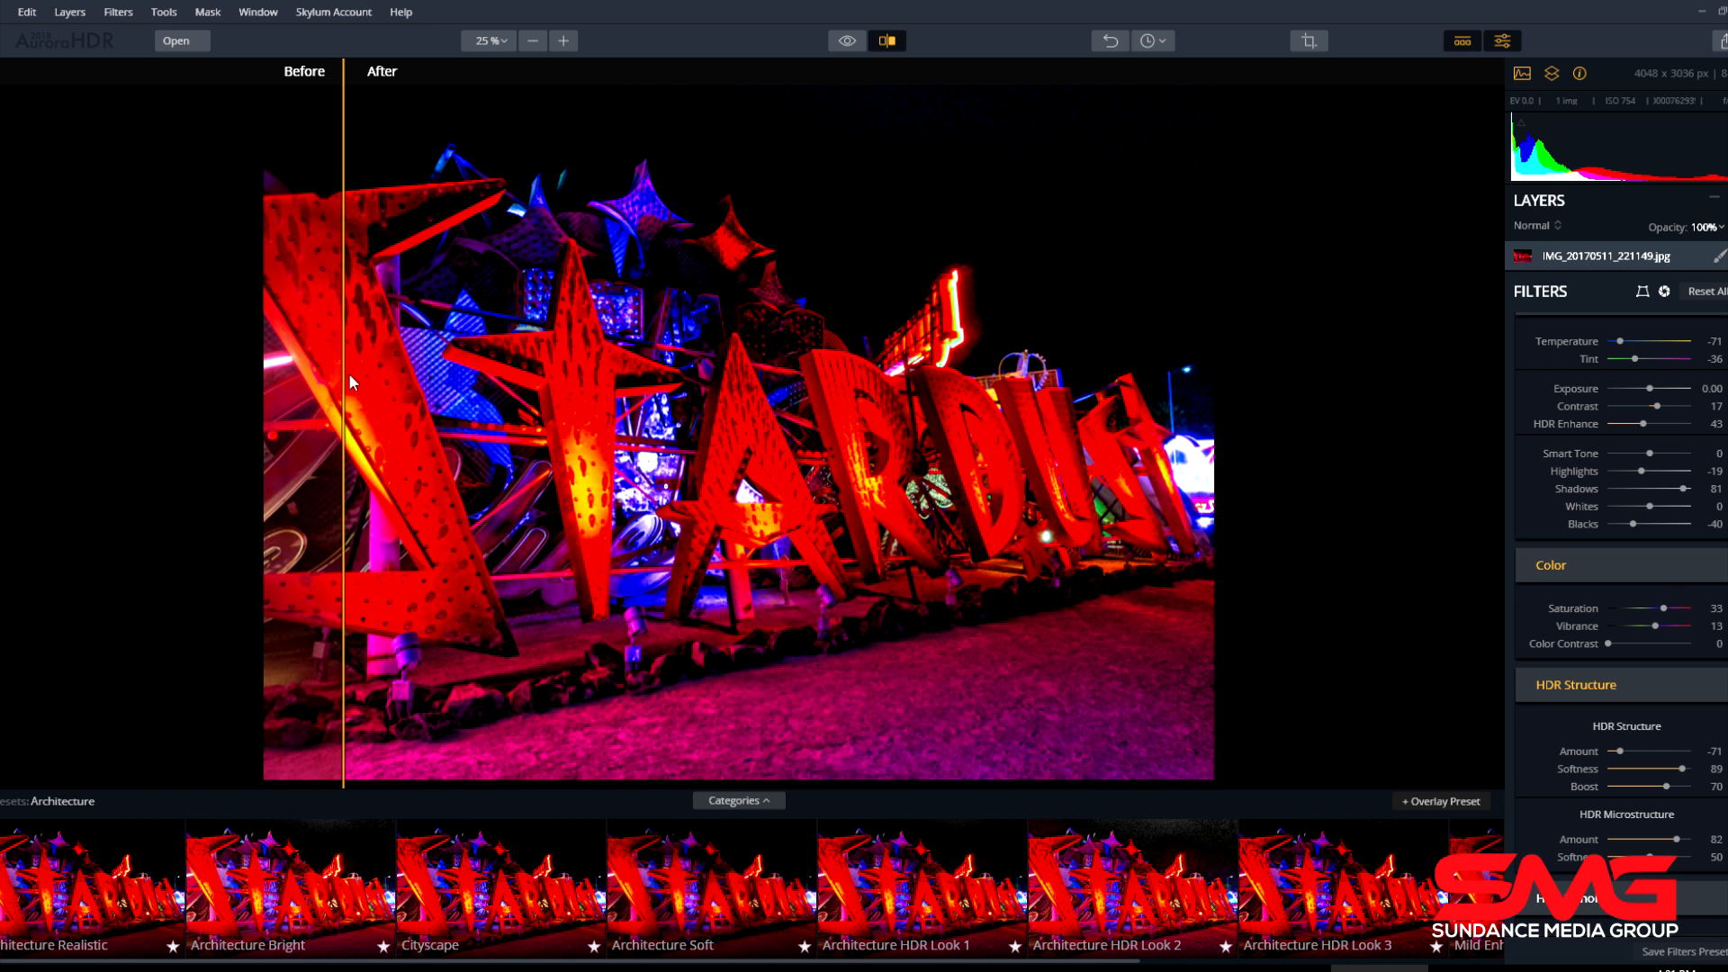
pyautogui.moveTo(345, 384); pyautogui.dragTo(77, 354)
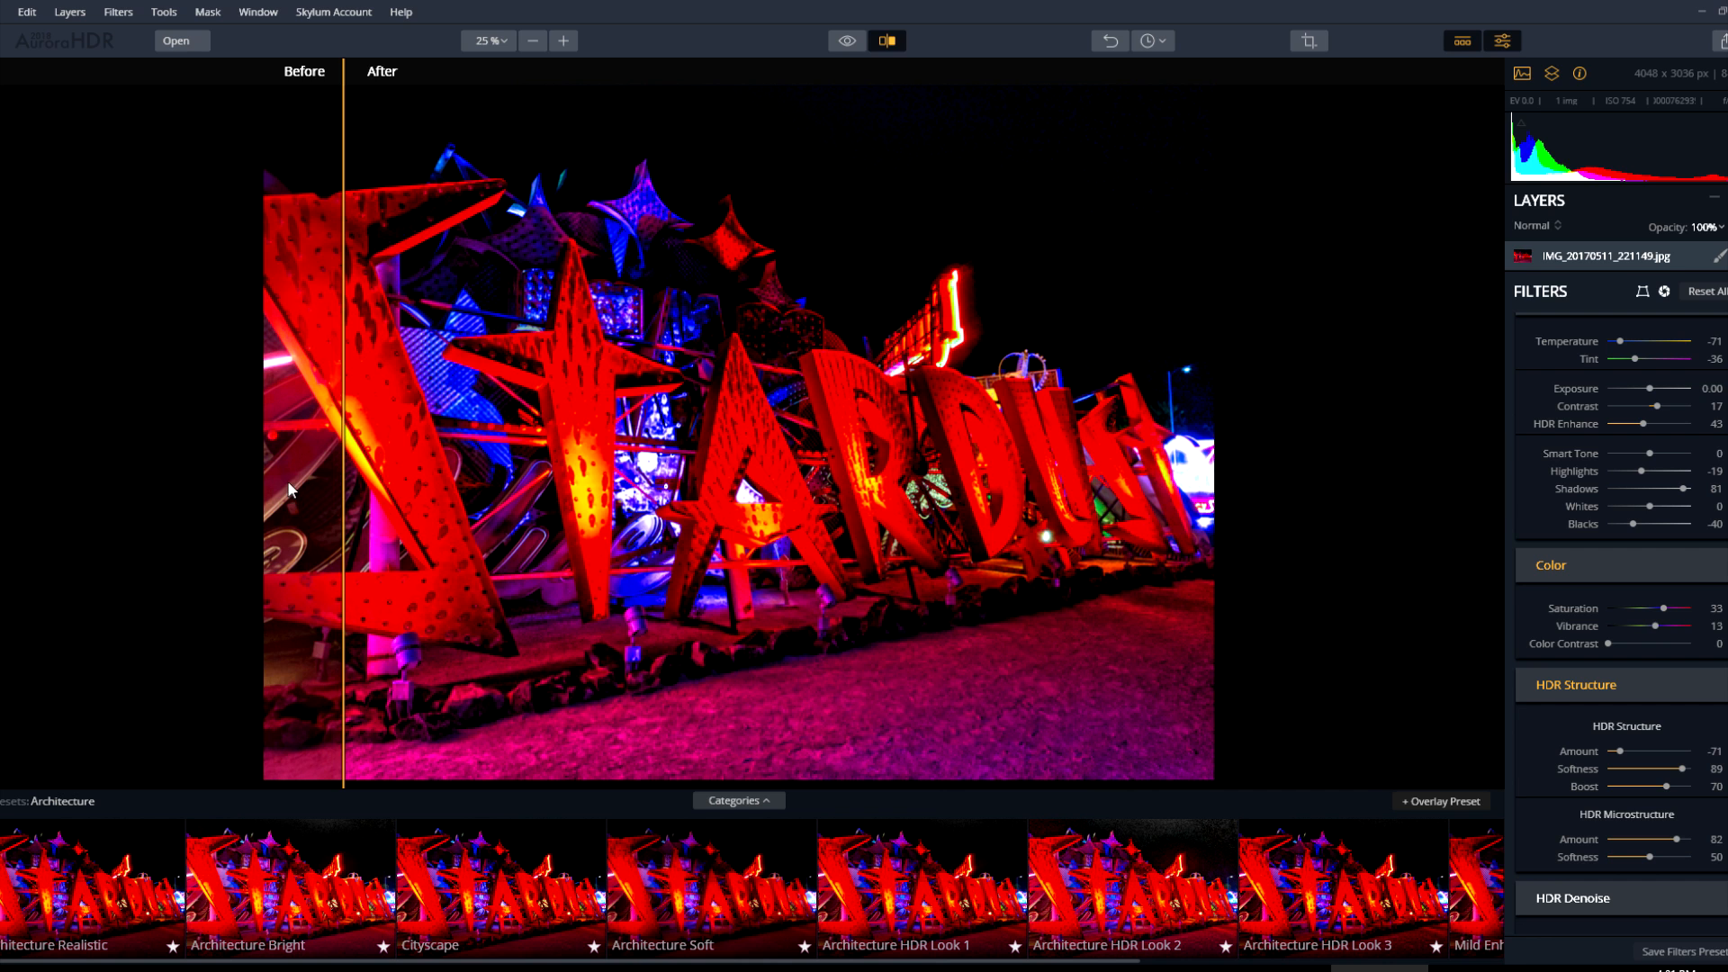
pyautogui.moveTo(338, 478); pyautogui.dragTo(774, 476)
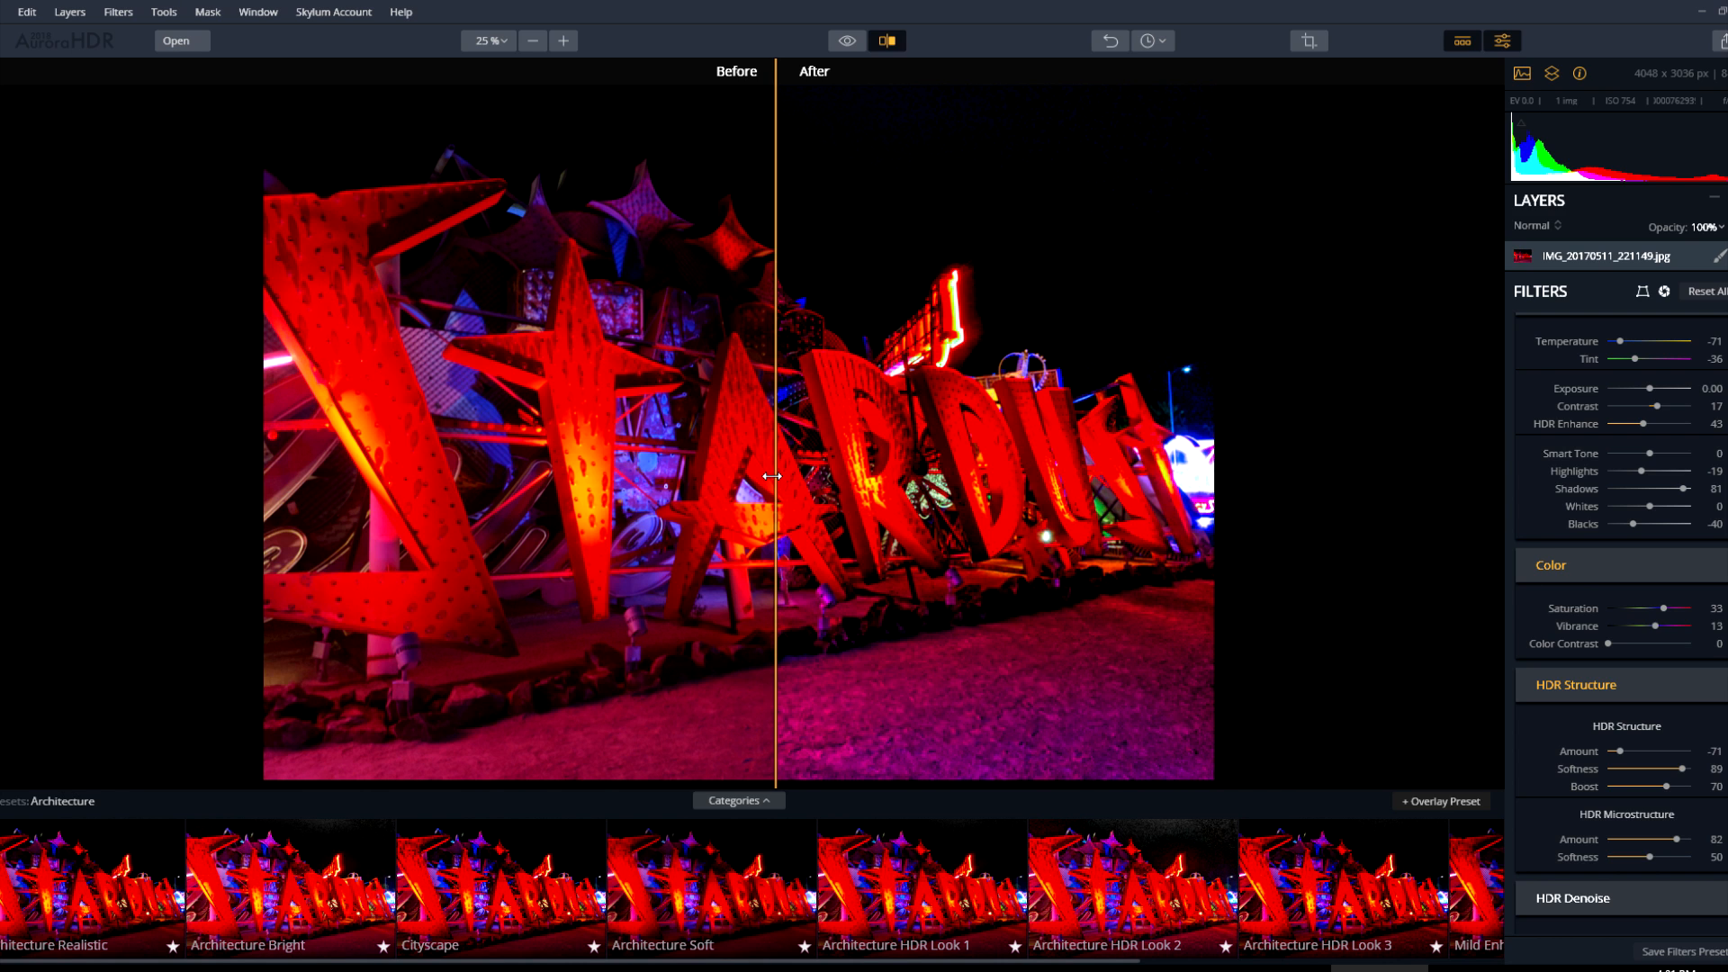
# From the Realistic preset category, try Realistic Desaturated and apply Vivid Memories, comparing each with the original across the before/after divider.
pyautogui.click(754, 797)
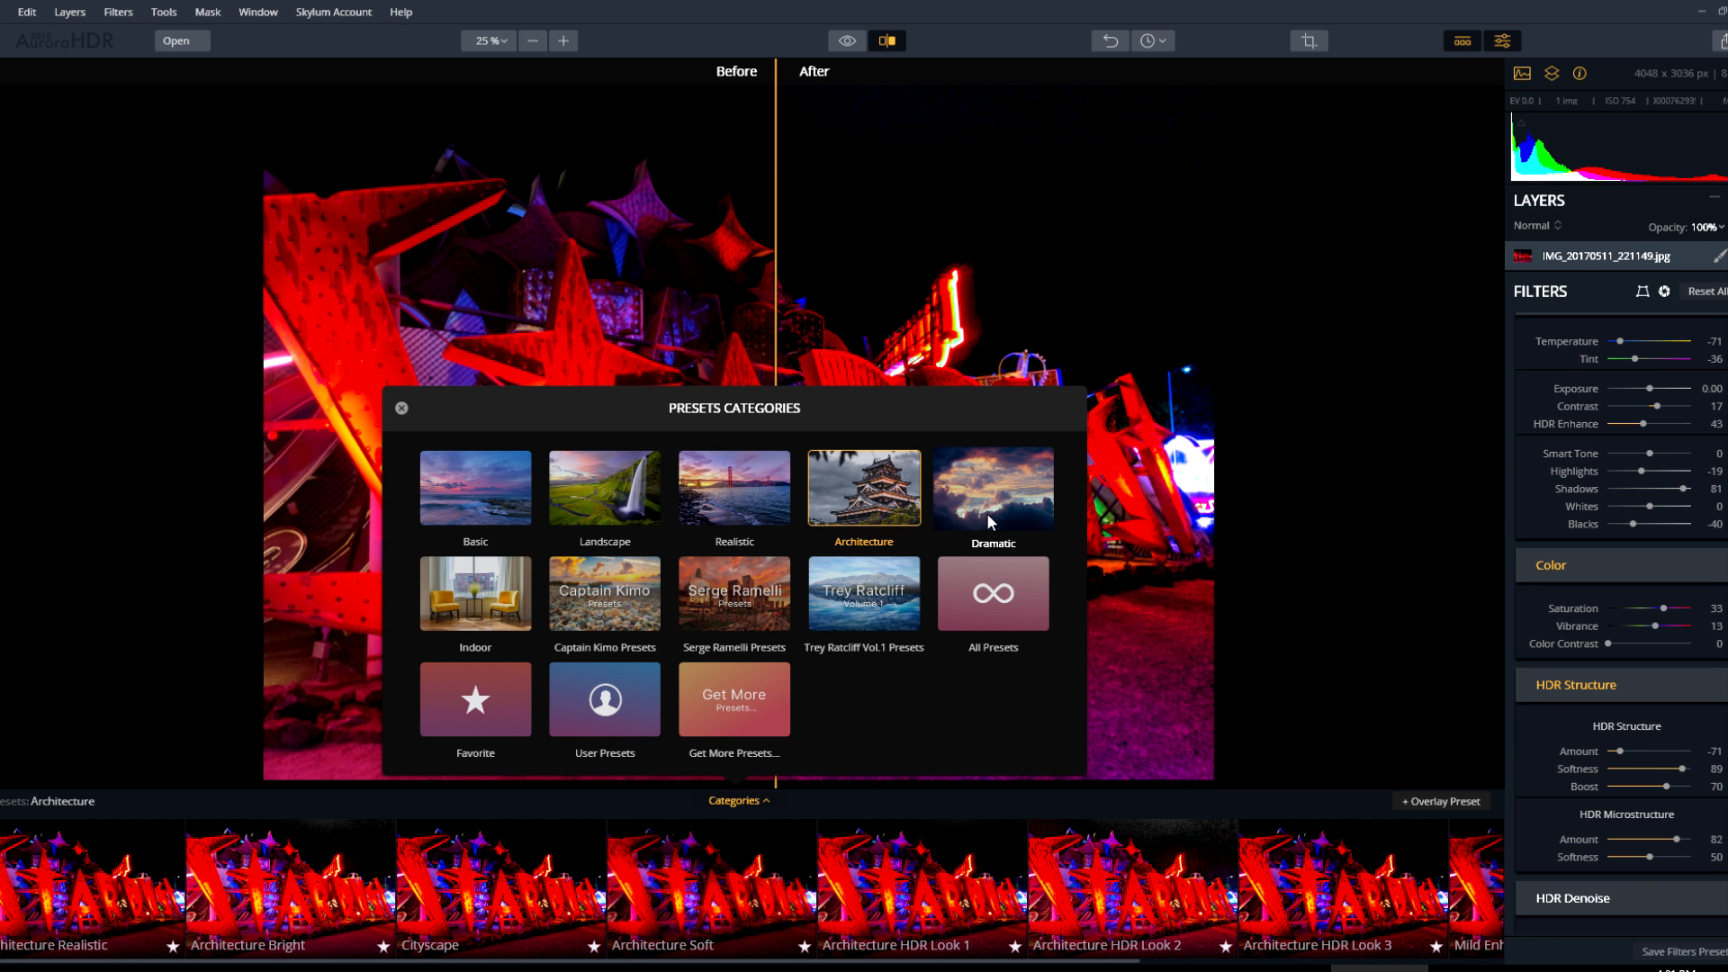
pyautogui.click(729, 486)
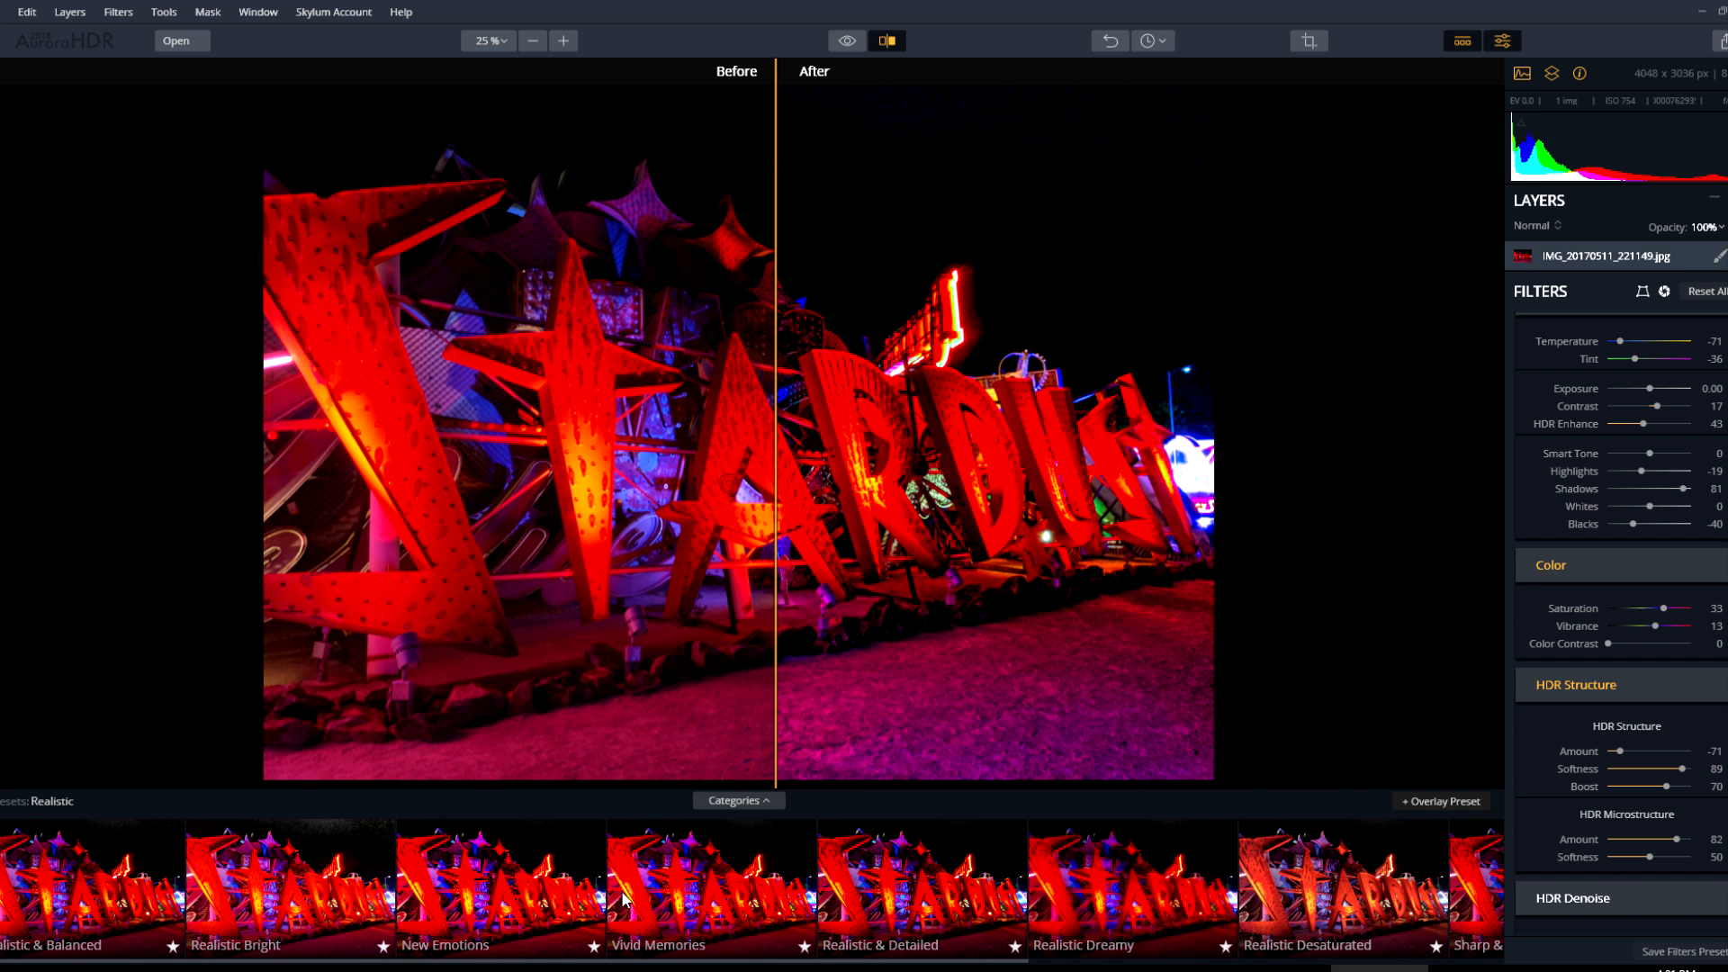
pyautogui.click(1285, 895)
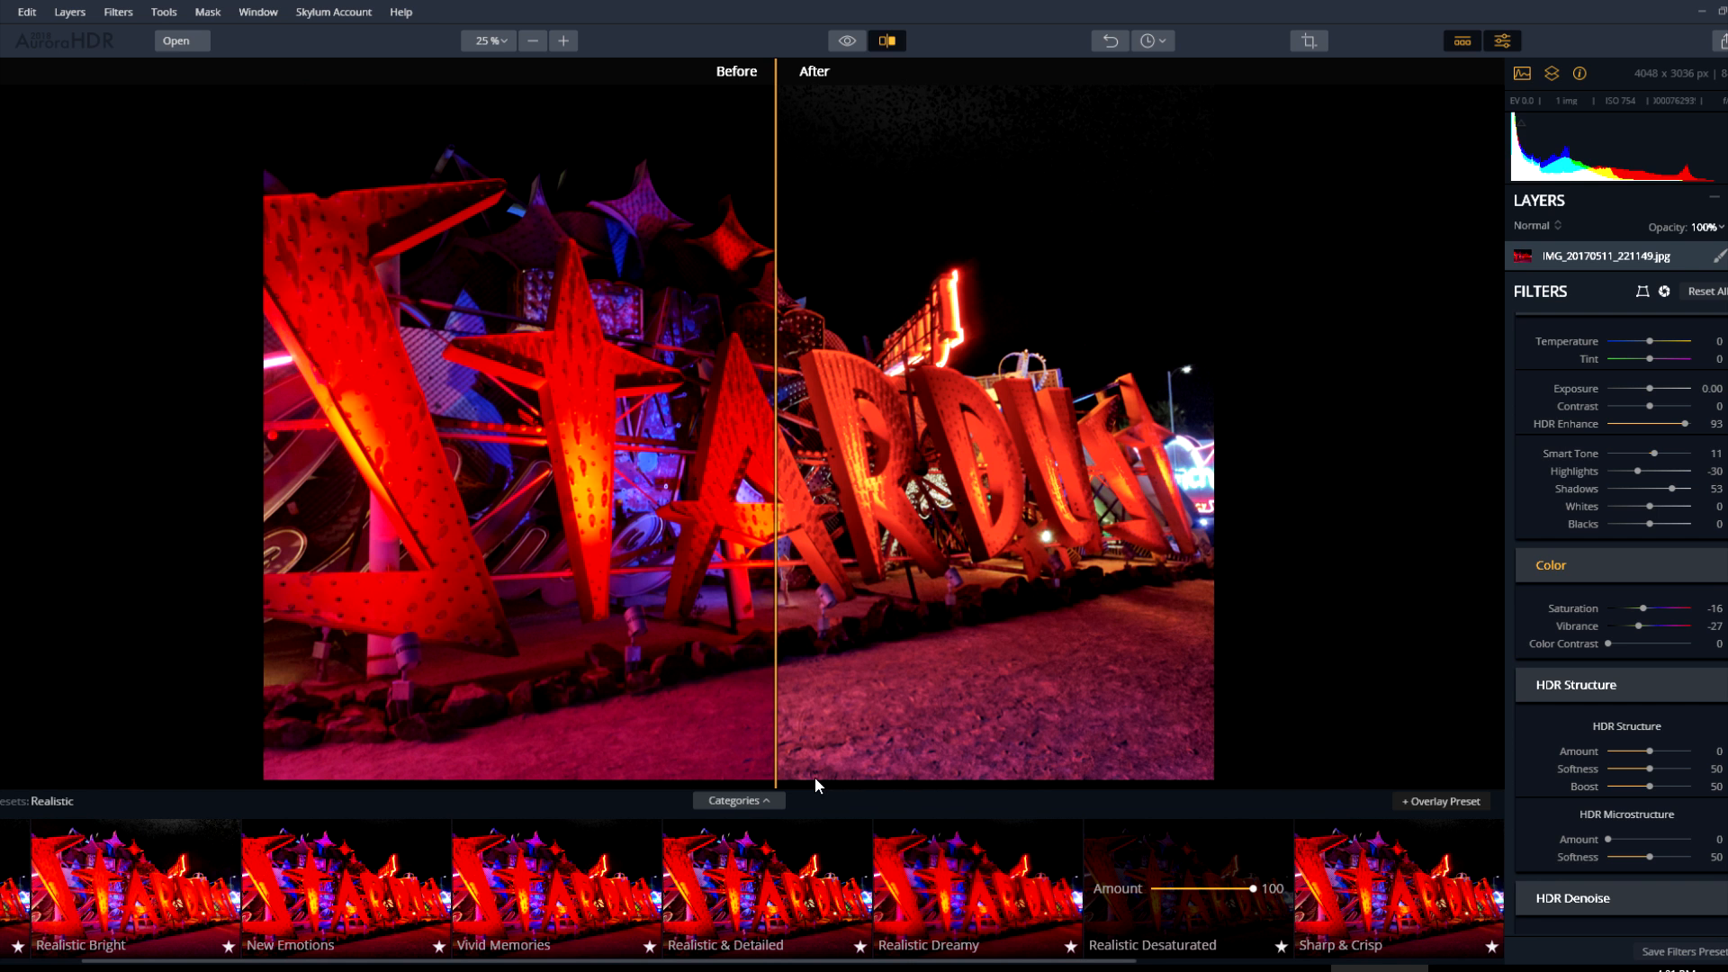
pyautogui.moveTo(776, 756); pyautogui.dragTo(1188, 709)
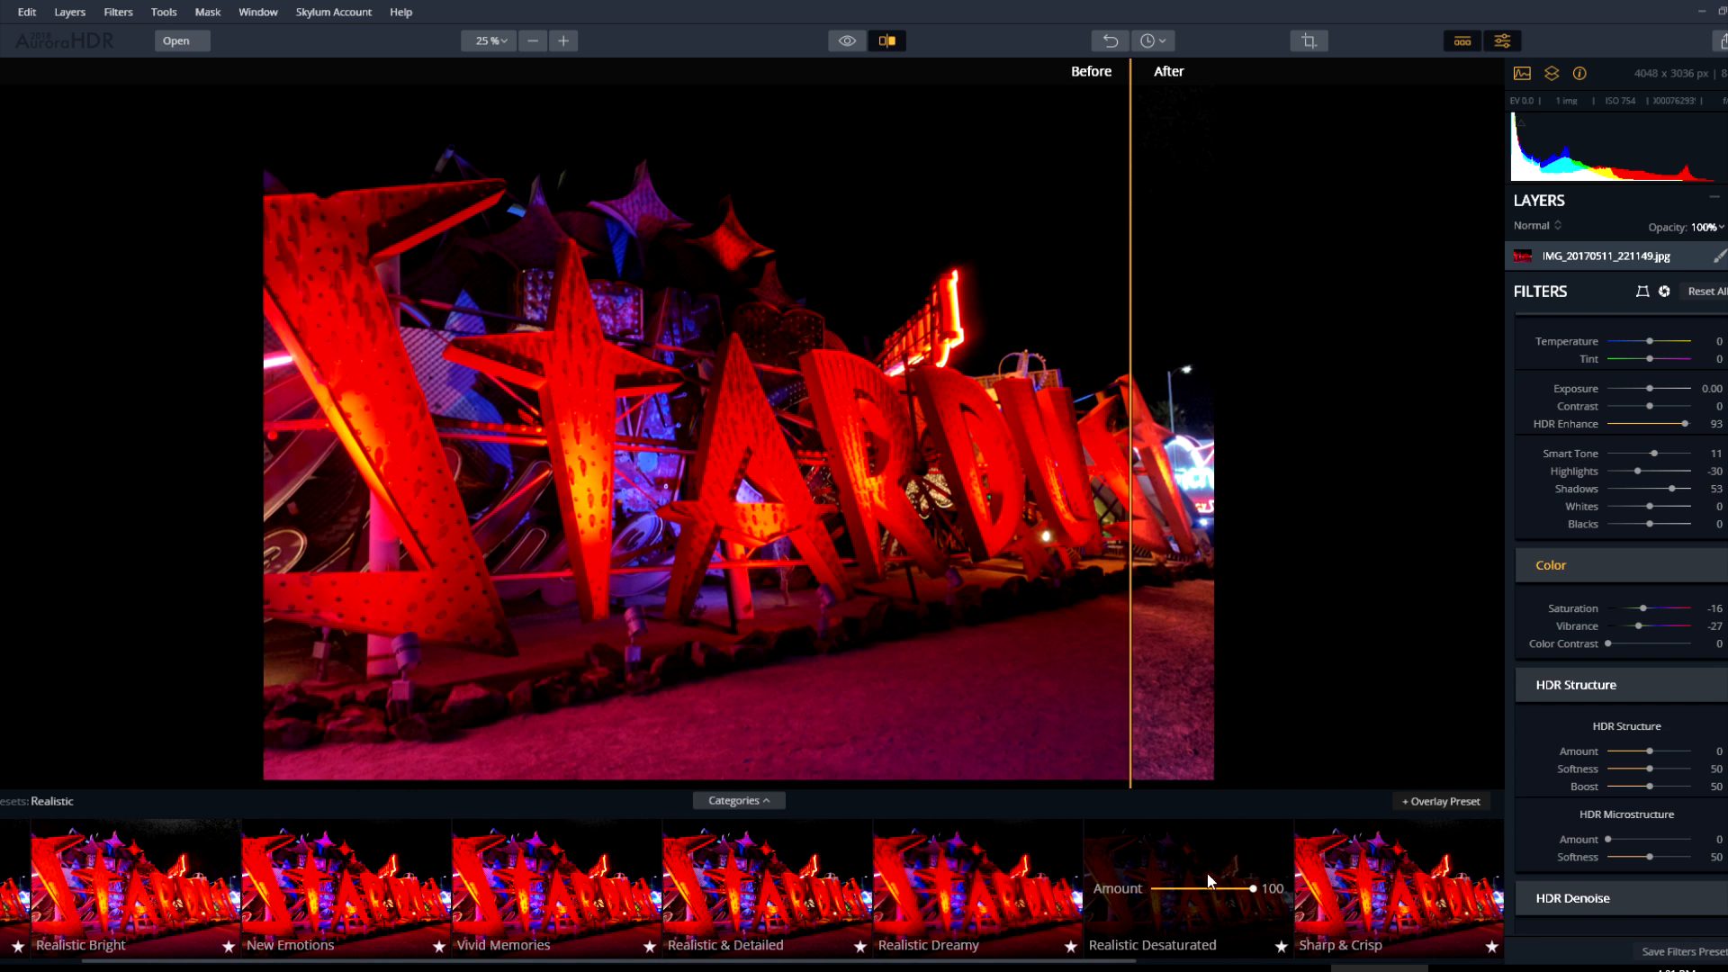
pyautogui.click(484, 880)
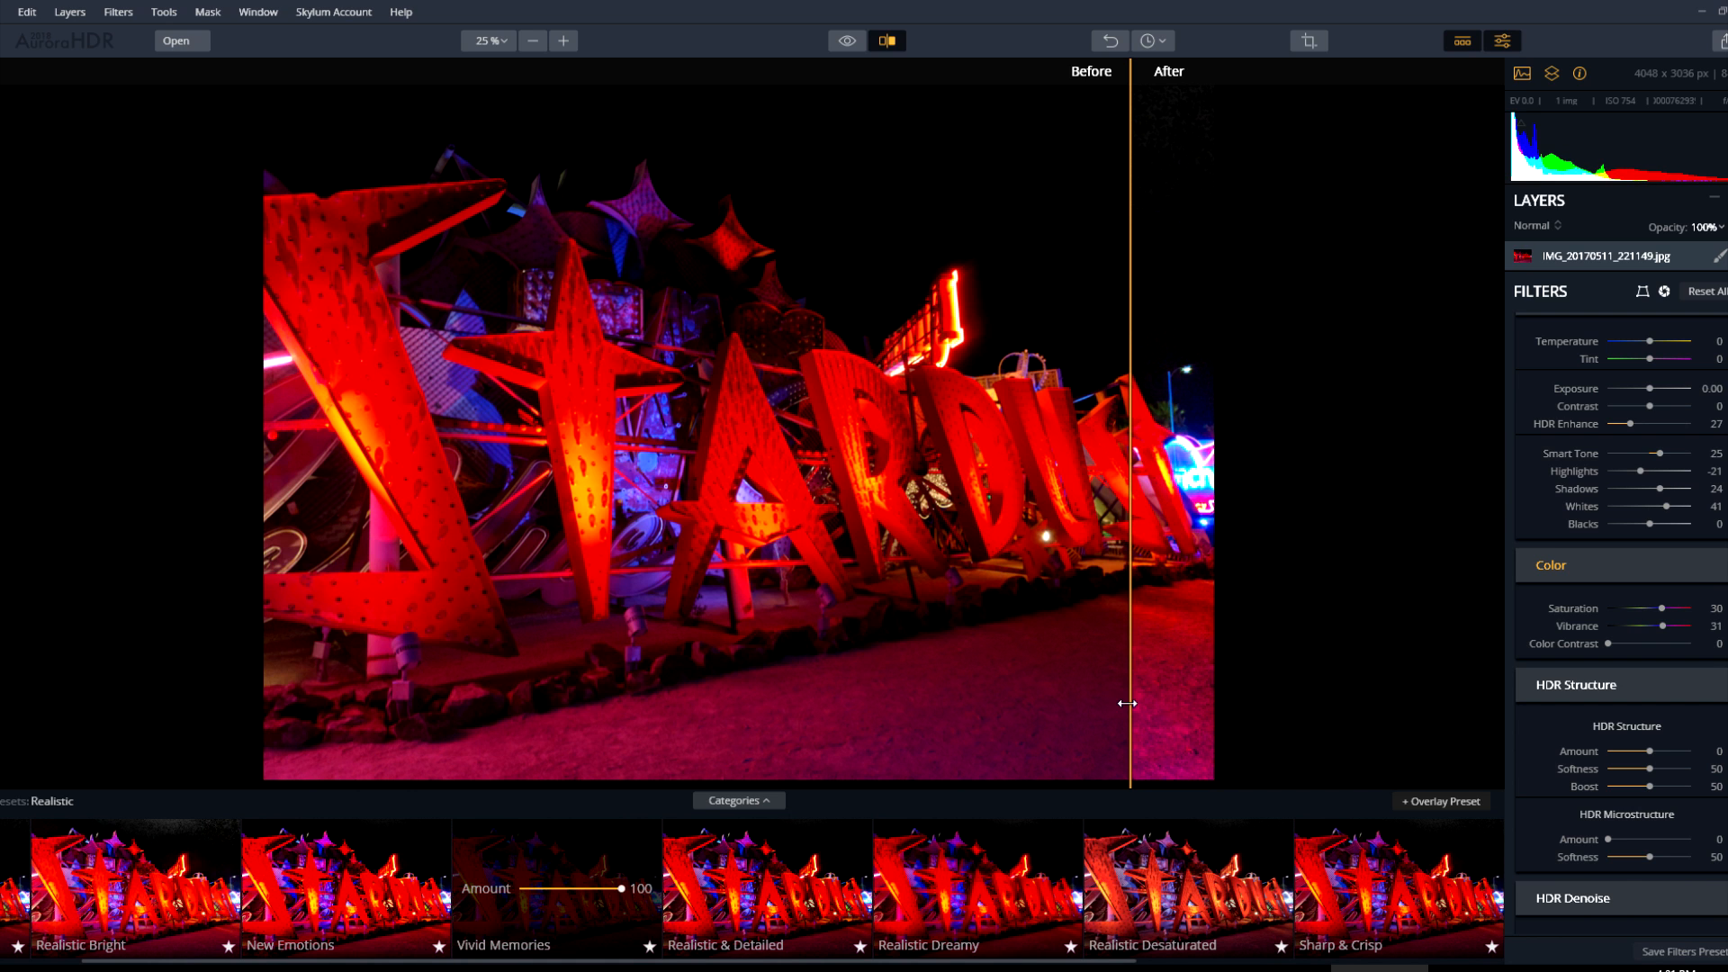
pyautogui.moveTo(1127, 706); pyautogui.dragTo(762, 538)
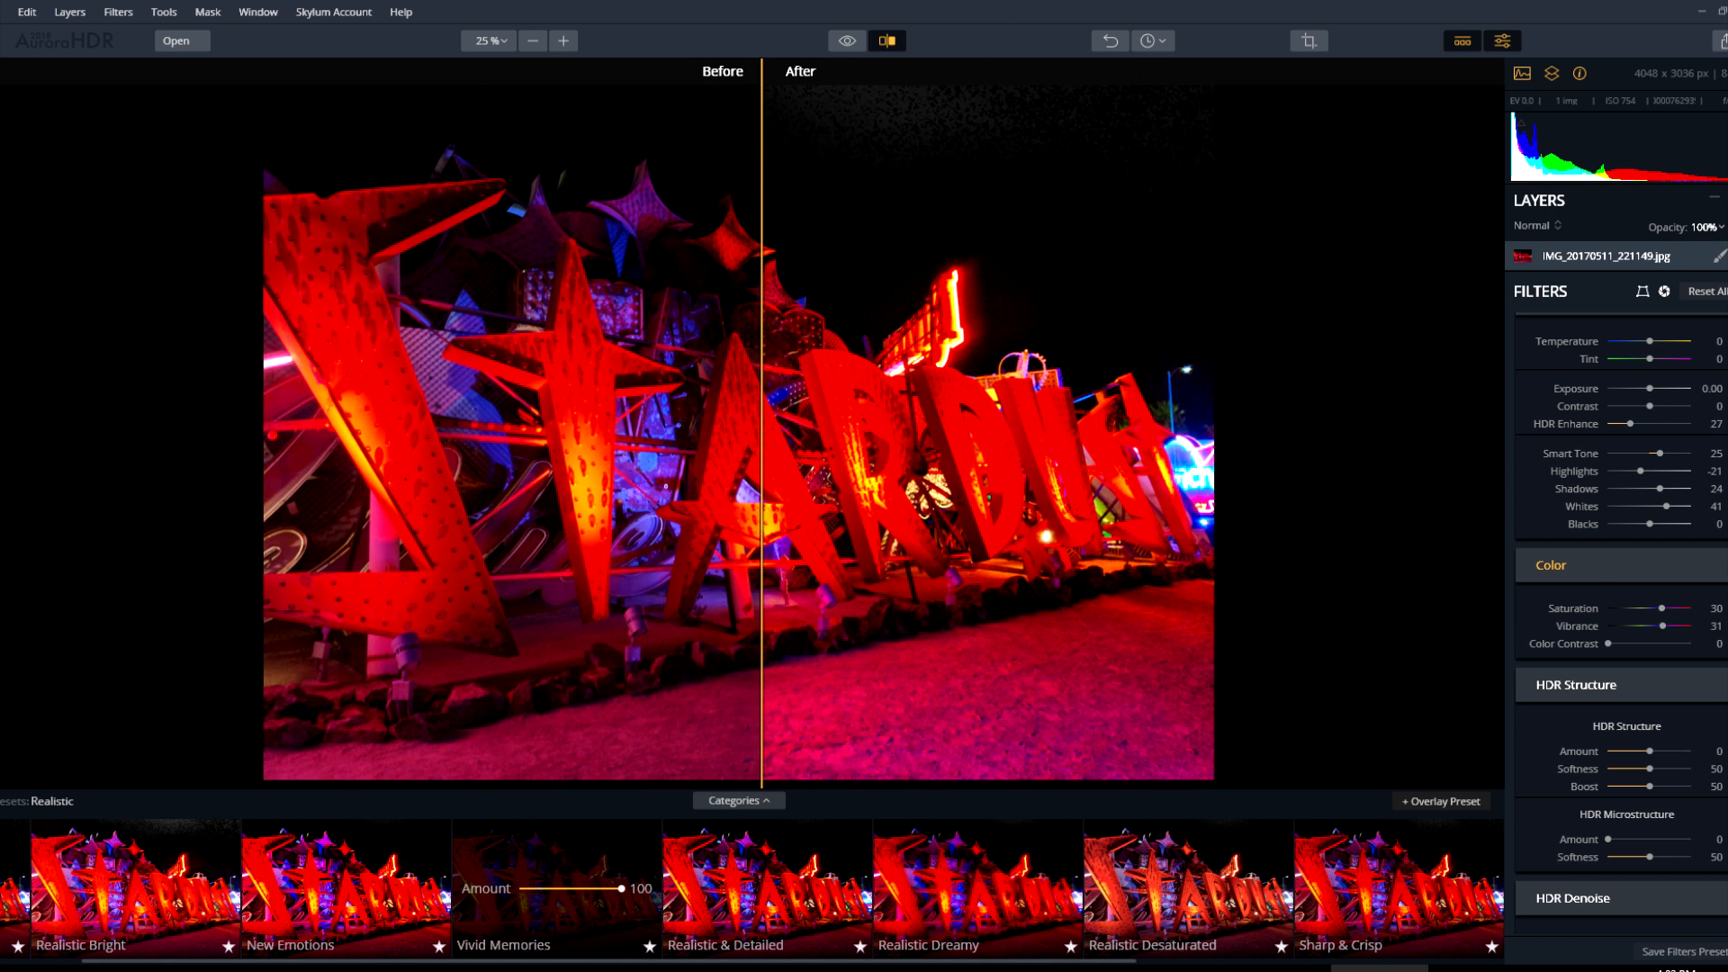
# Set HDR Denoise to an amount of 91 and smooth of 200, and raise the Image Radiance amount to 46.
pyautogui.scroll(-5, 1595, 479)
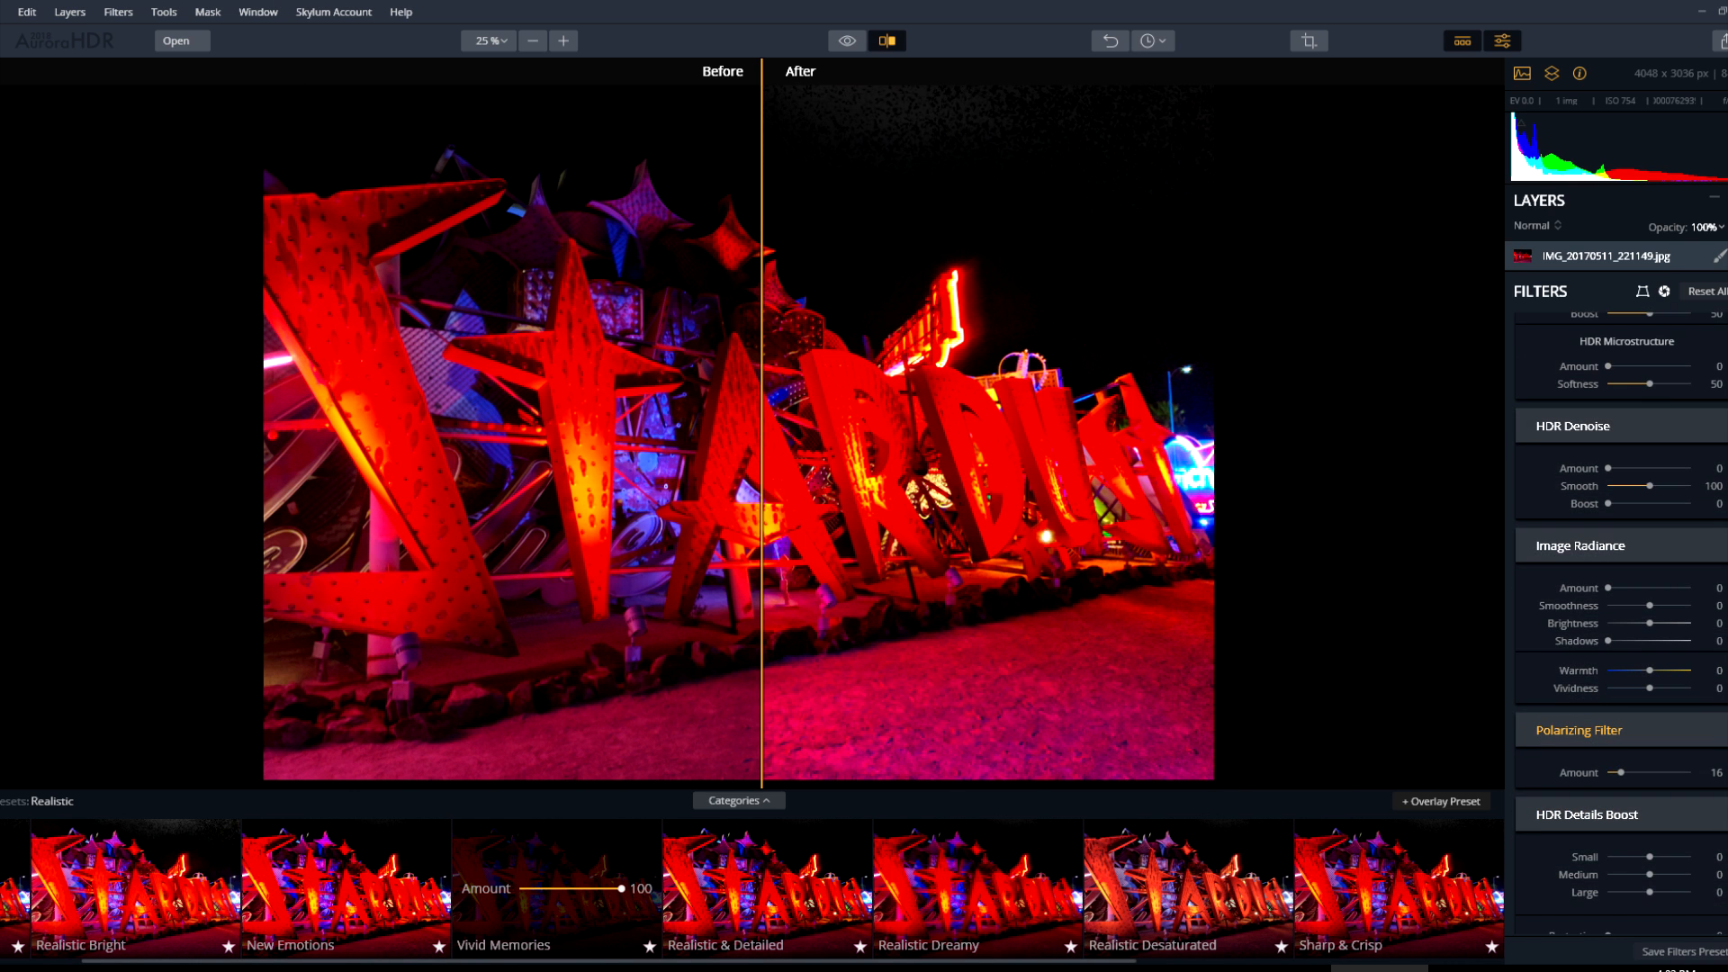
pyautogui.moveTo(1608, 468); pyautogui.dragTo(1686, 469)
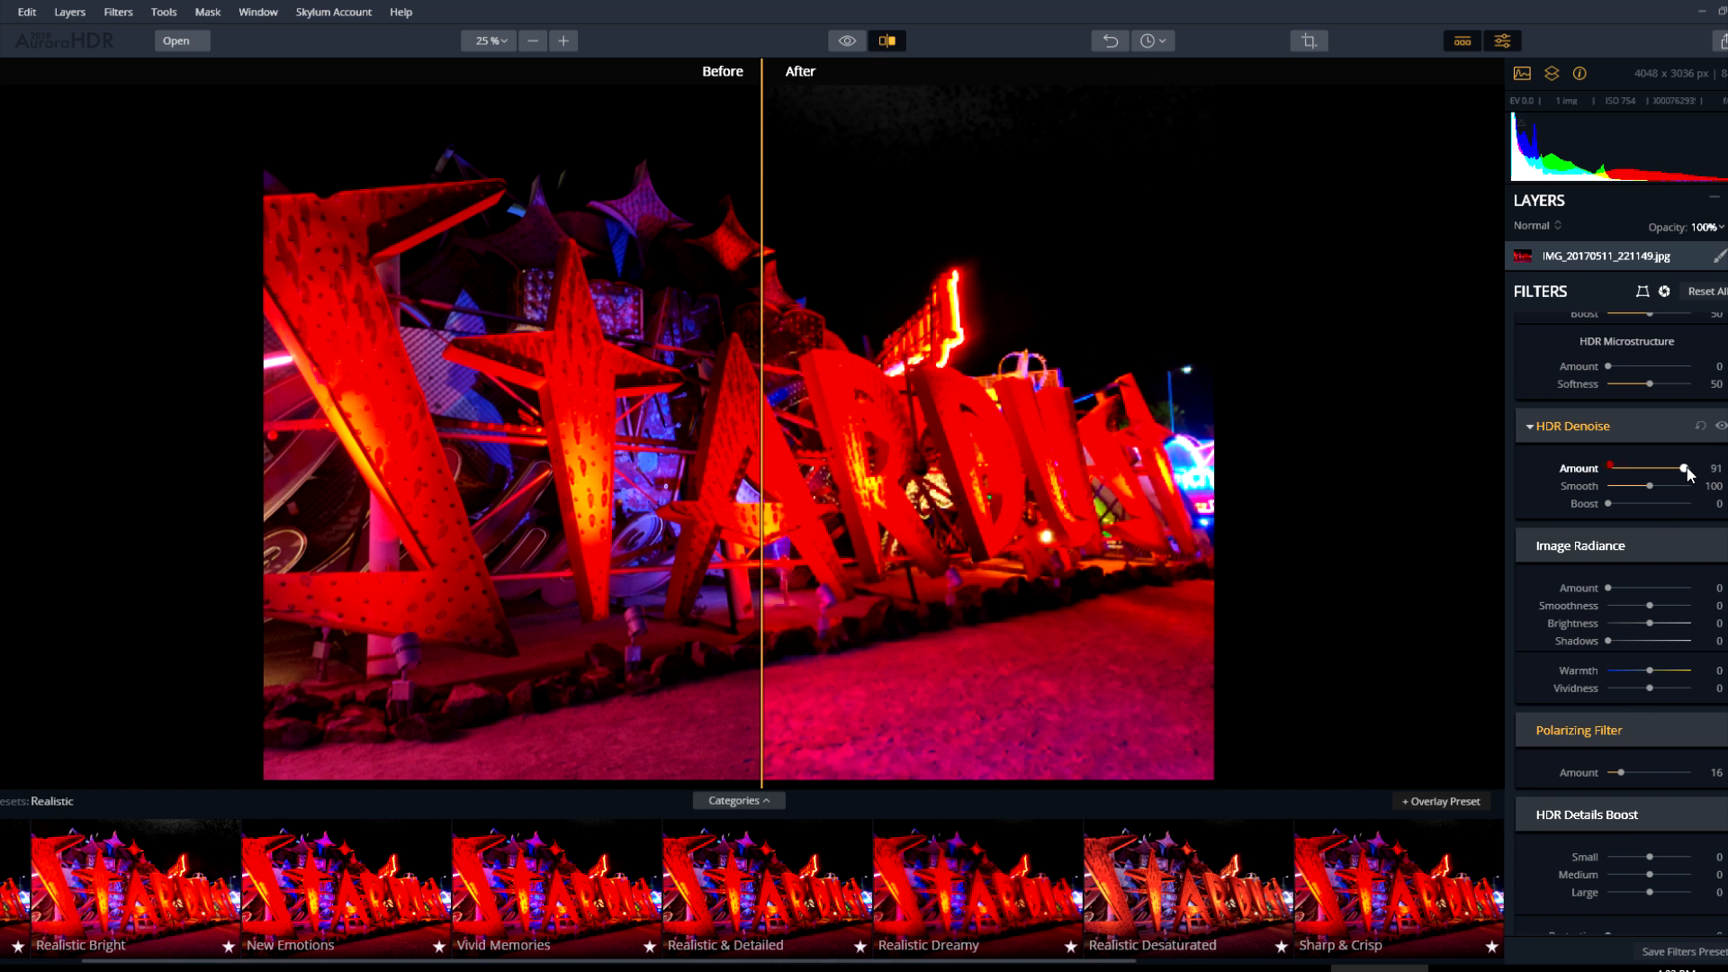
pyautogui.moveTo(1612, 588); pyautogui.dragTo(1649, 590)
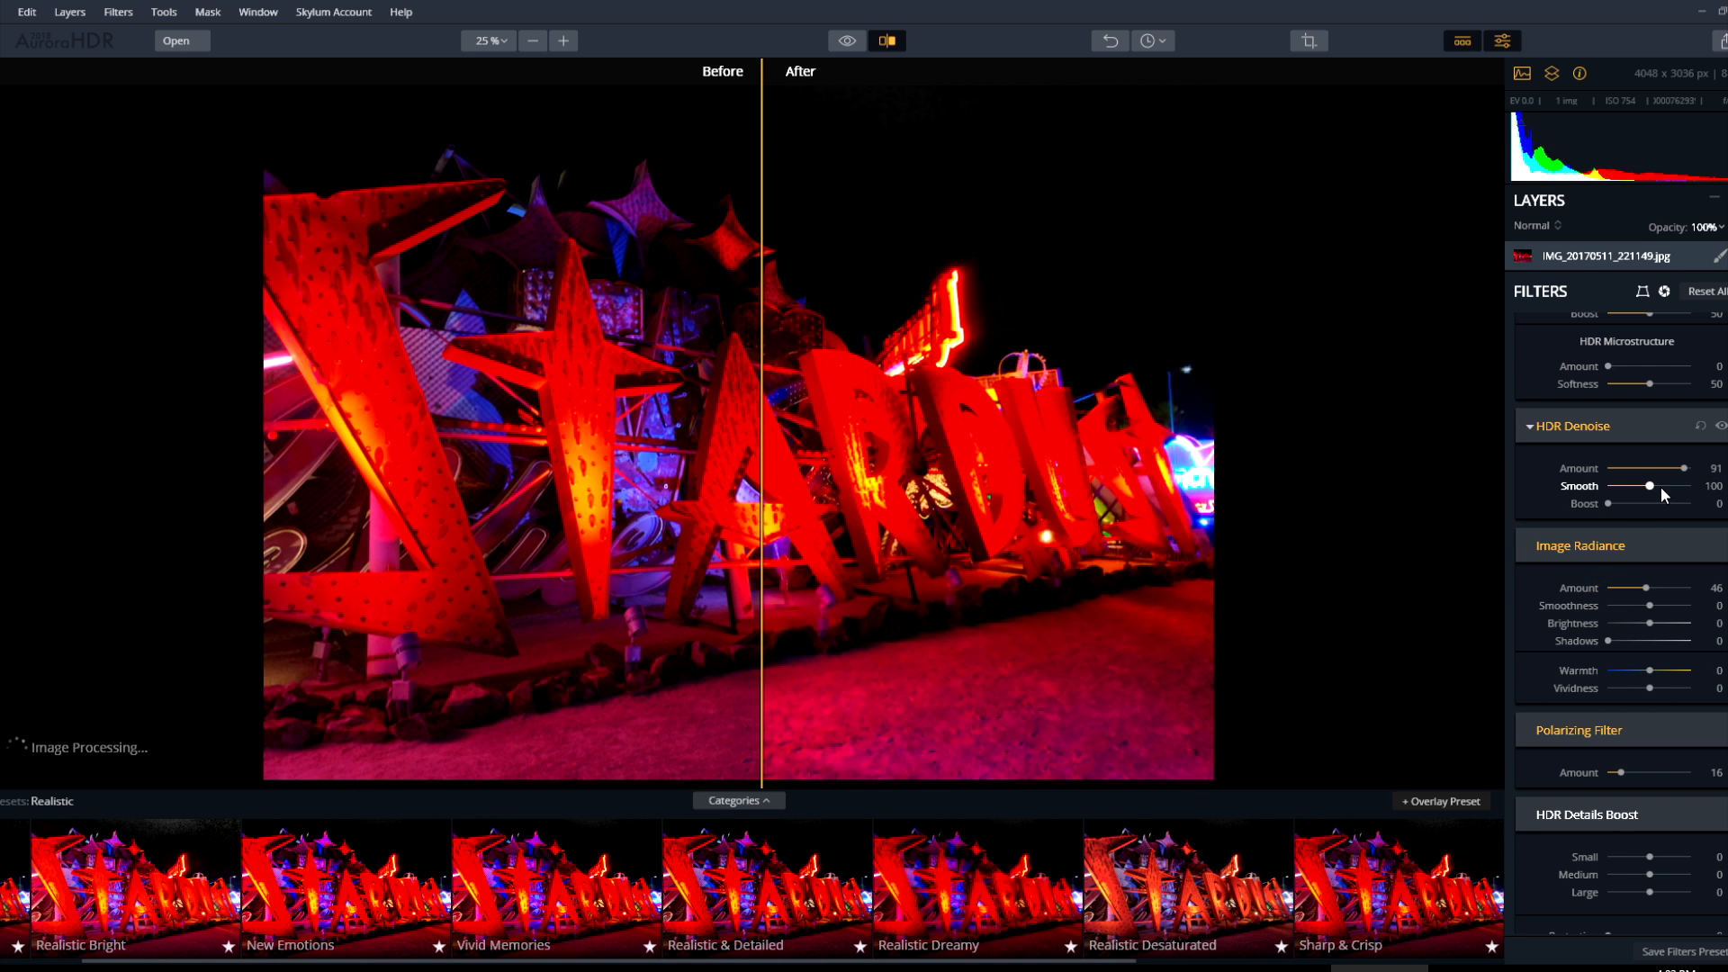
pyautogui.moveTo(1660, 487); pyautogui.dragTo(1691, 486)
# Darken the blacks to -69 in the HDR Basic filter and compare the result across the before/after divider.
pyautogui.scroll(6, 1620, 621)
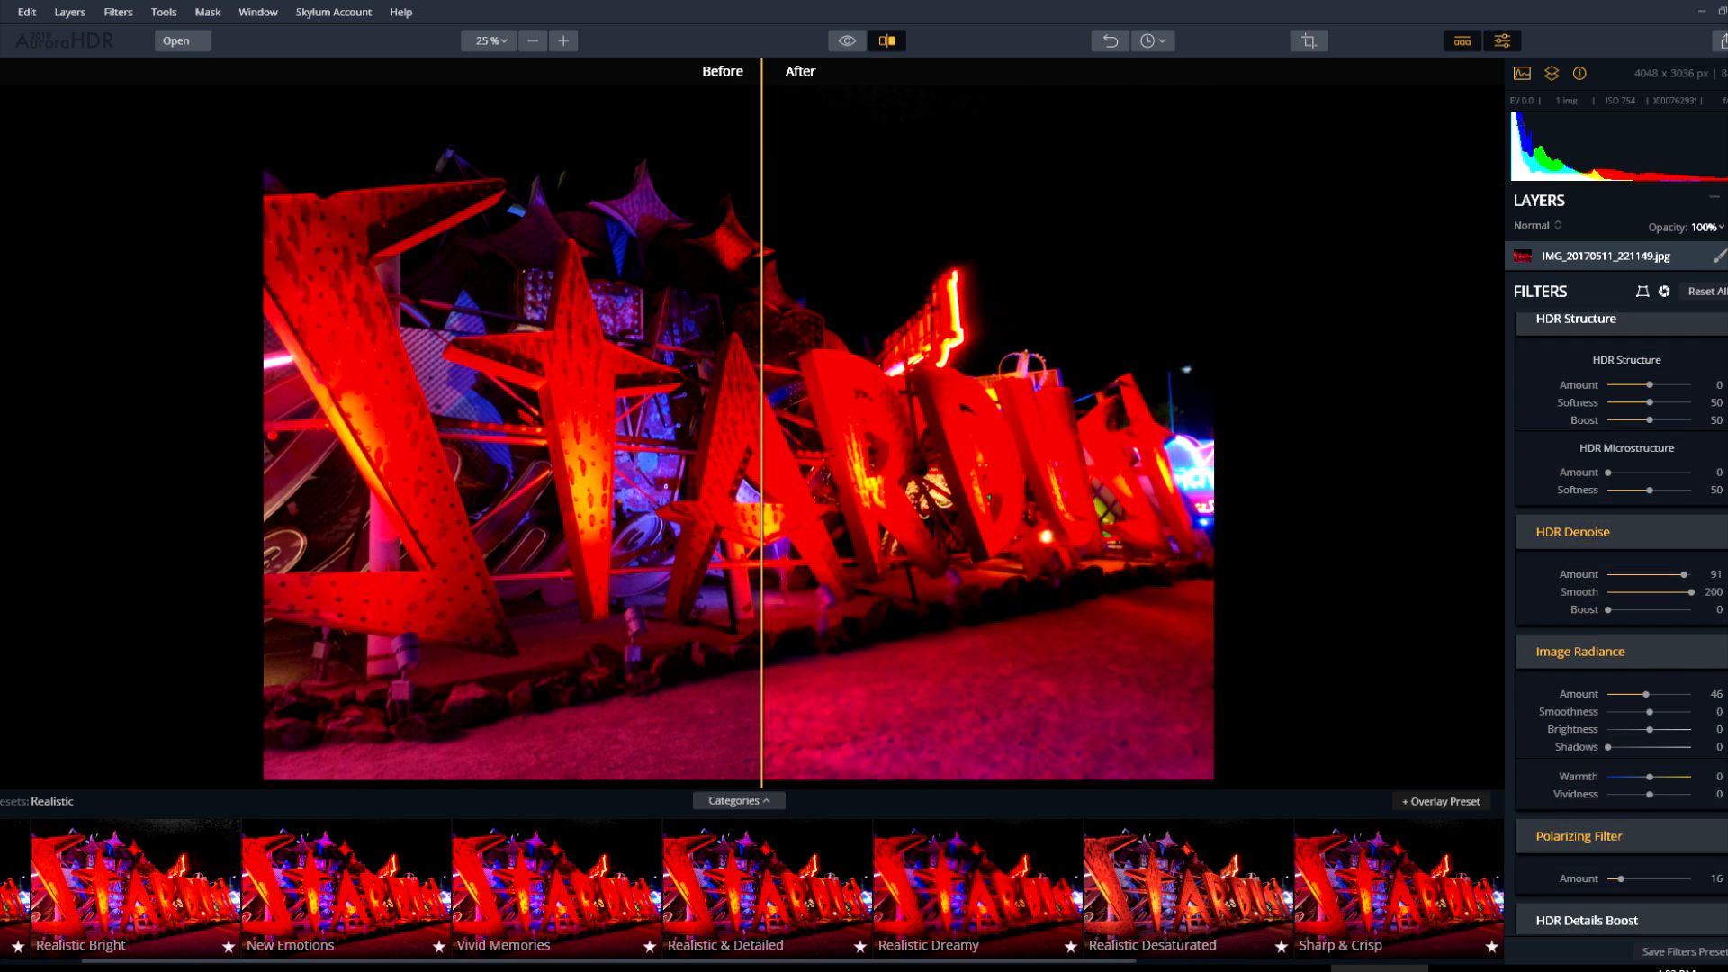
pyautogui.moveTo(1650, 468); pyautogui.dragTo(1623, 473)
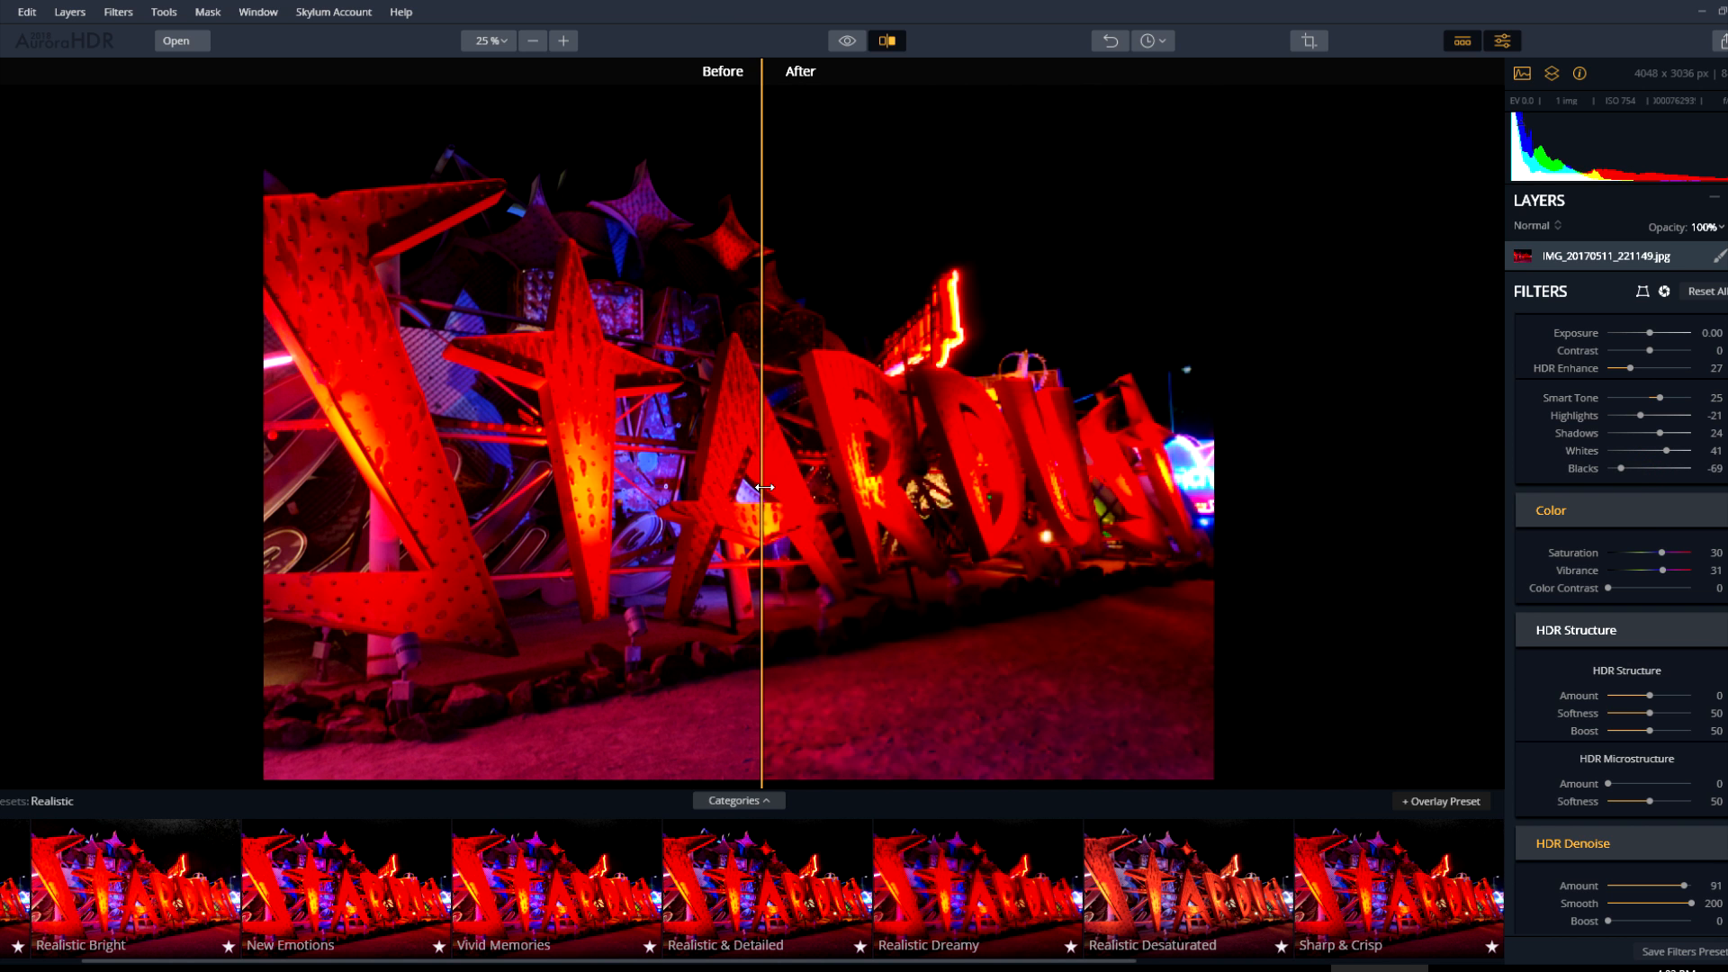
pyautogui.moveTo(762, 486); pyautogui.dragTo(753, 430)
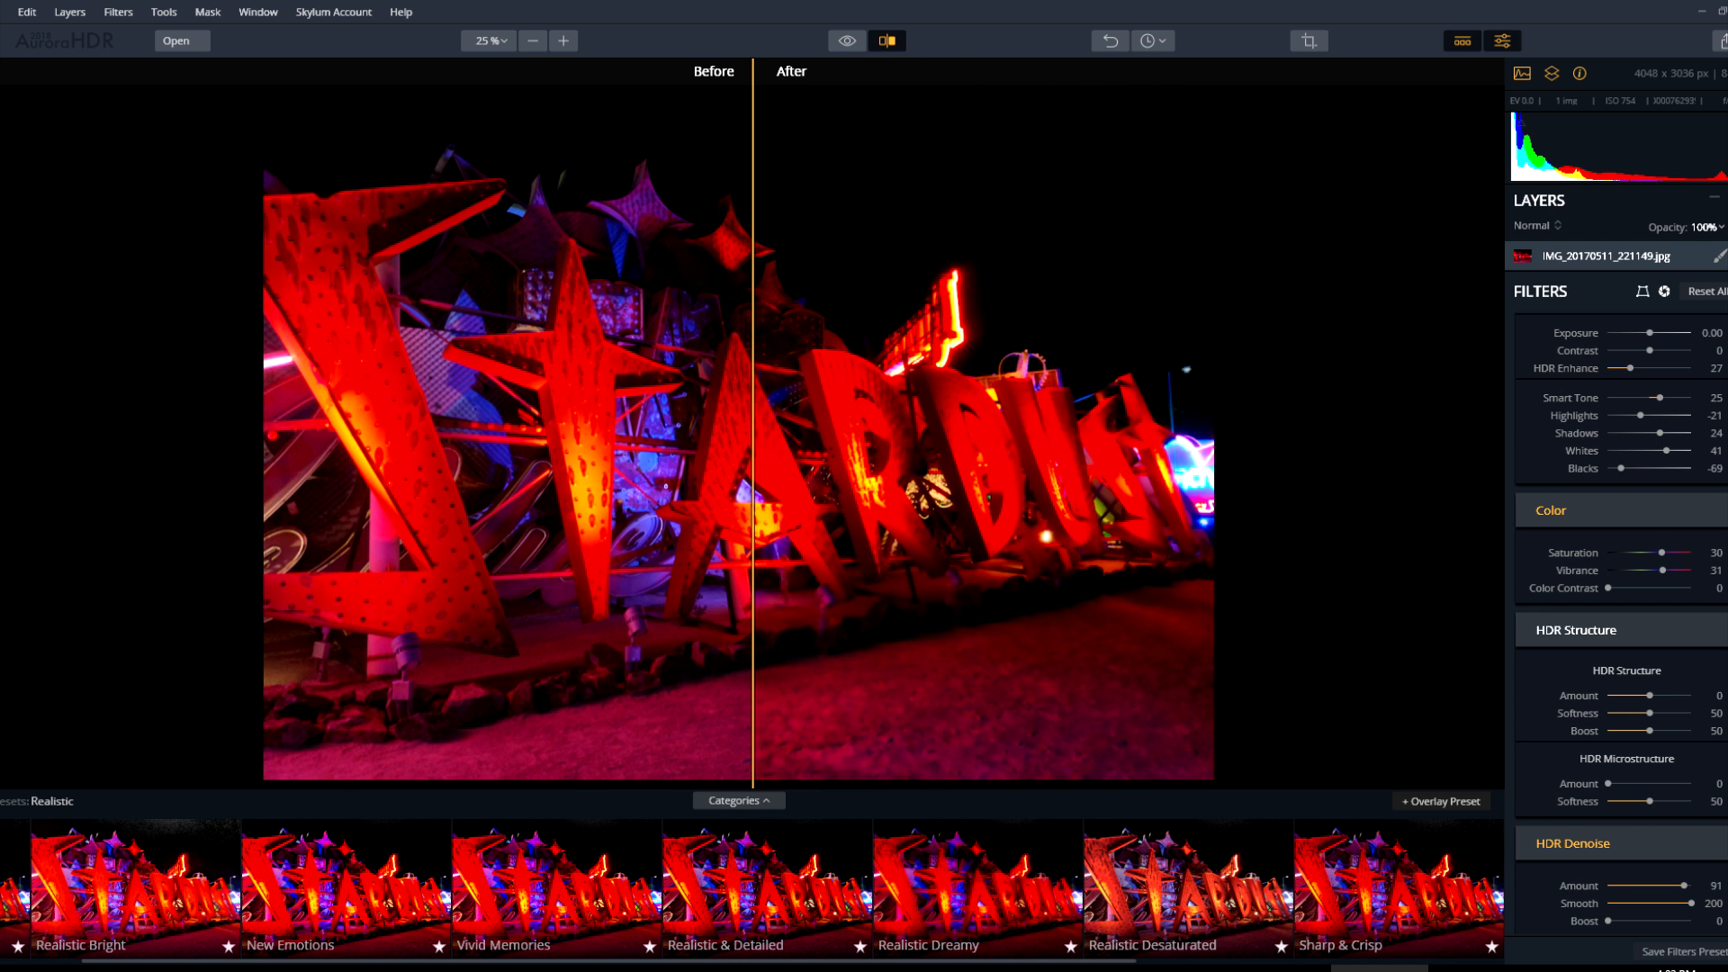